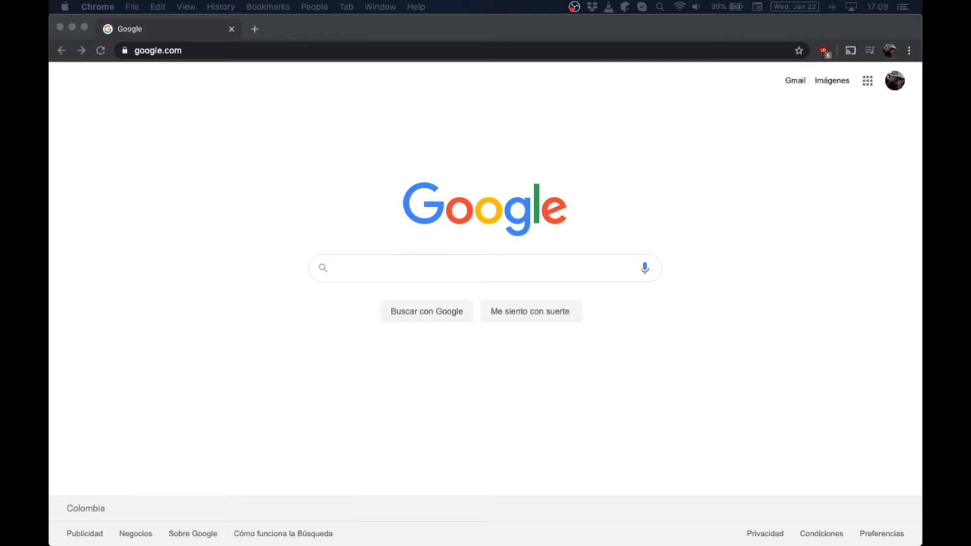
- Load intrasms.com in Chrome and sign in with the saved credentials
click(217, 235)
click(211, 54)
text(intrasms)
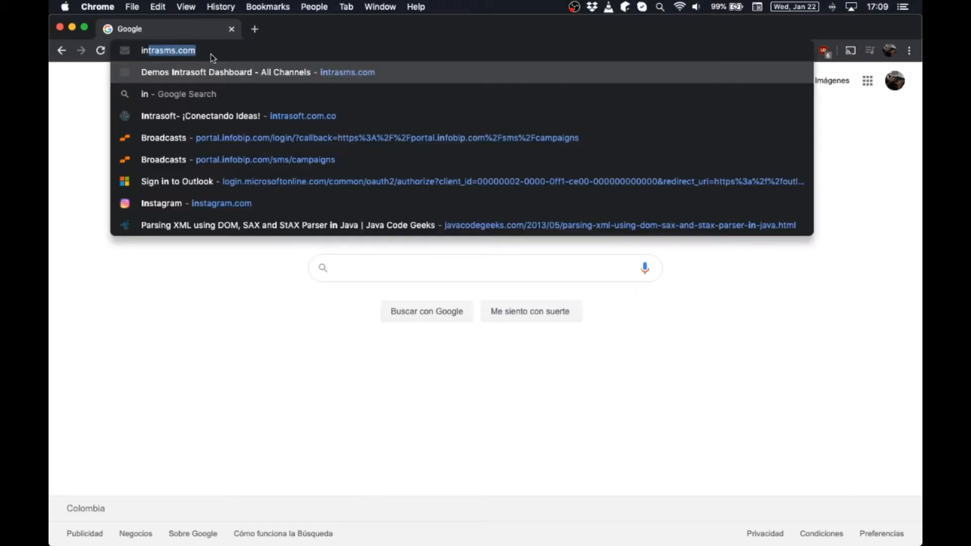
key(Right)
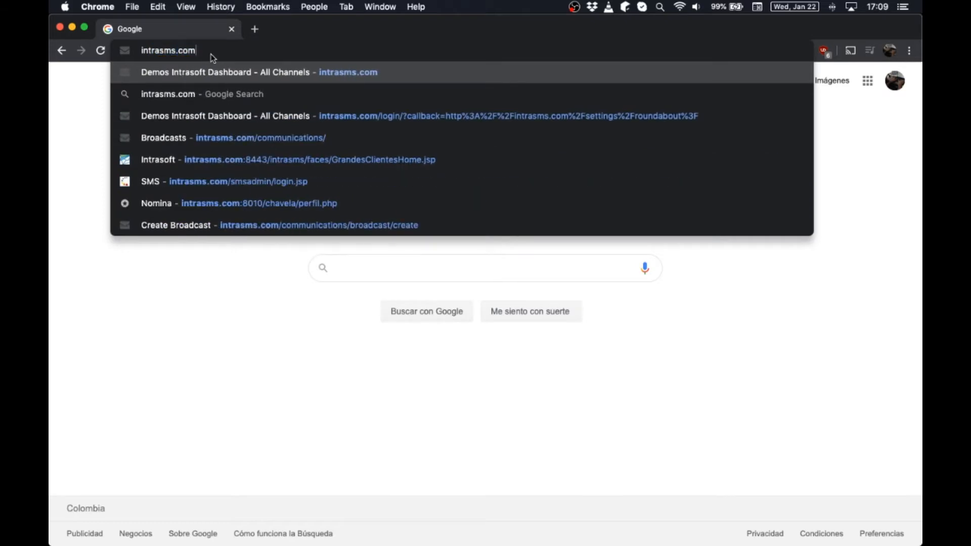
key(Return)
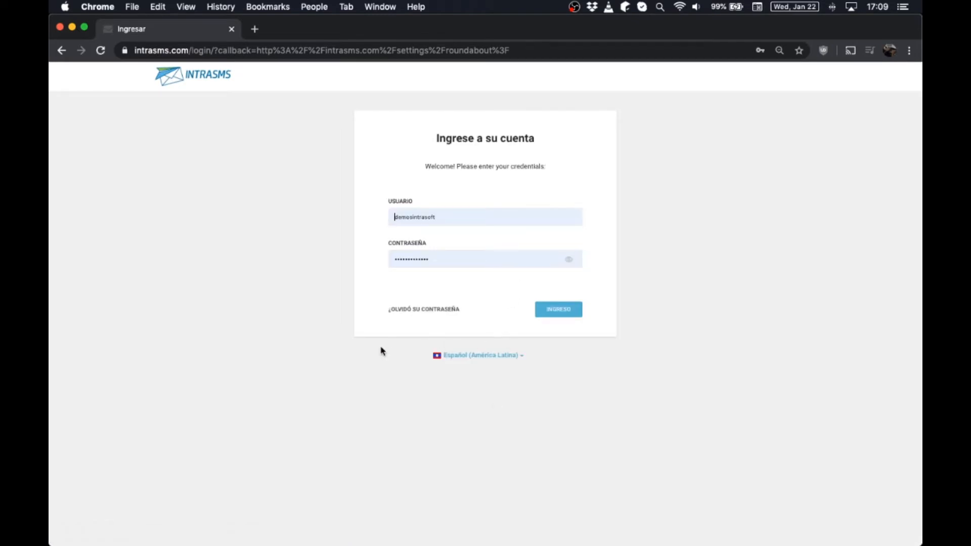
click(560, 314)
click(561, 315)
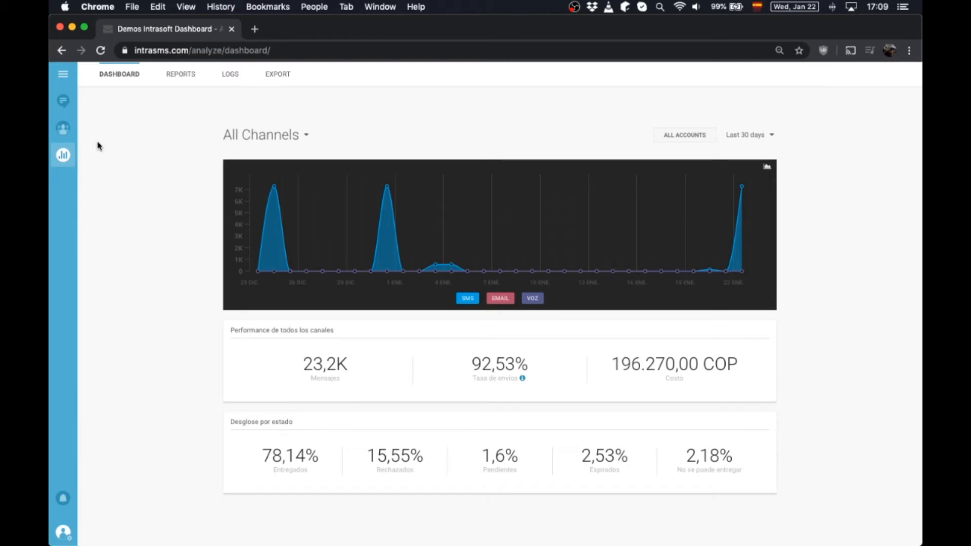
- Review the communications list and open the 'BASE DE DATOS OCANA - donatón útiles' broadcast details
click(63, 103)
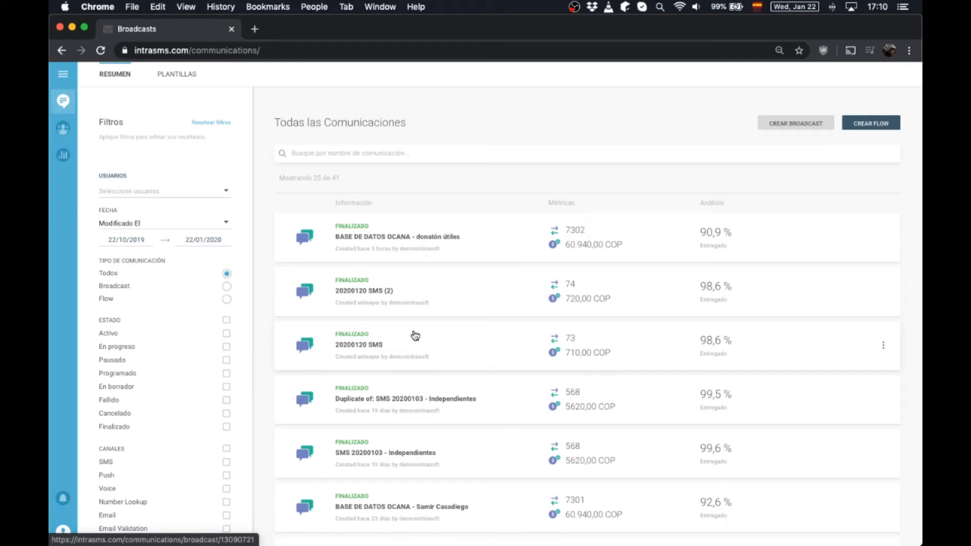
scroll(414, 334, down, 3)
scroll(414, 336, up, 3)
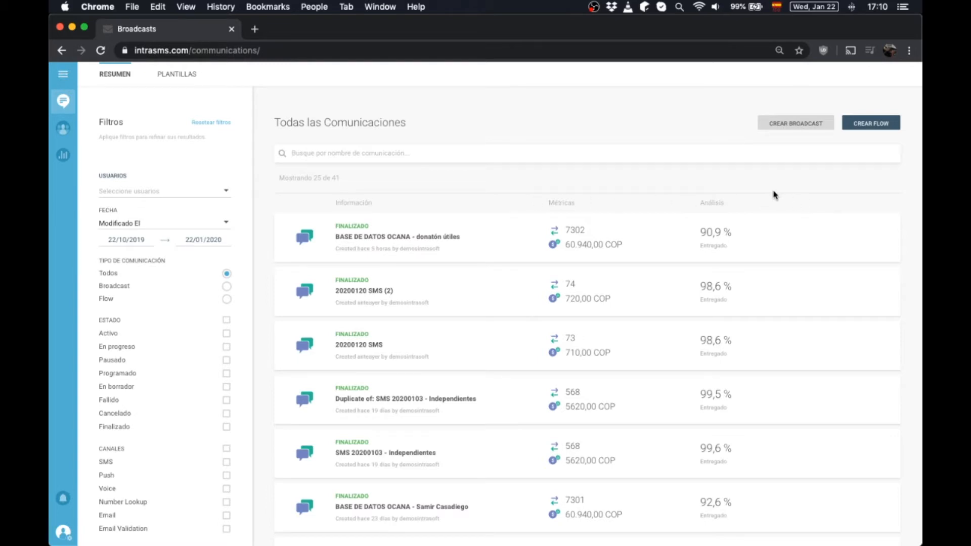
scroll(548, 254, up, 2)
scroll(549, 258, up, 2)
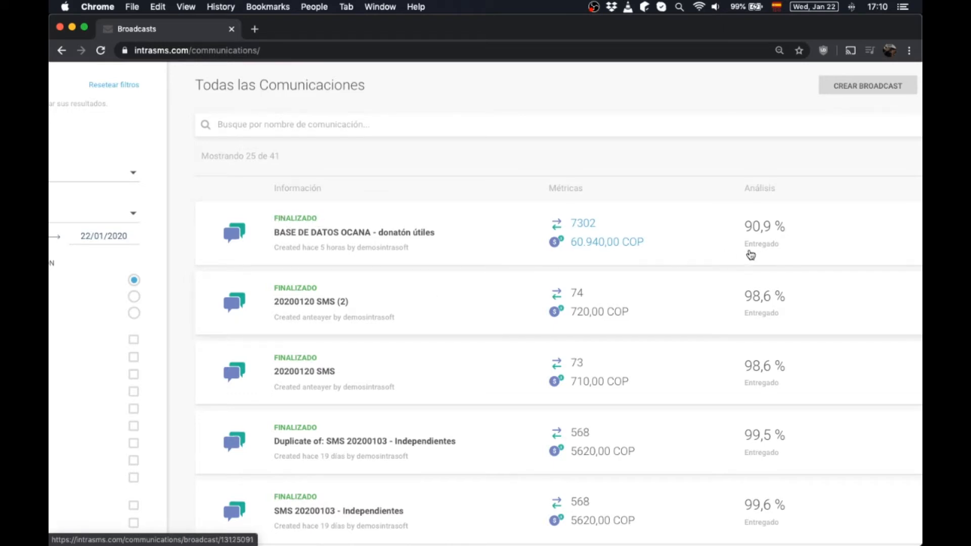
key(super+minus)
key(super+minus)
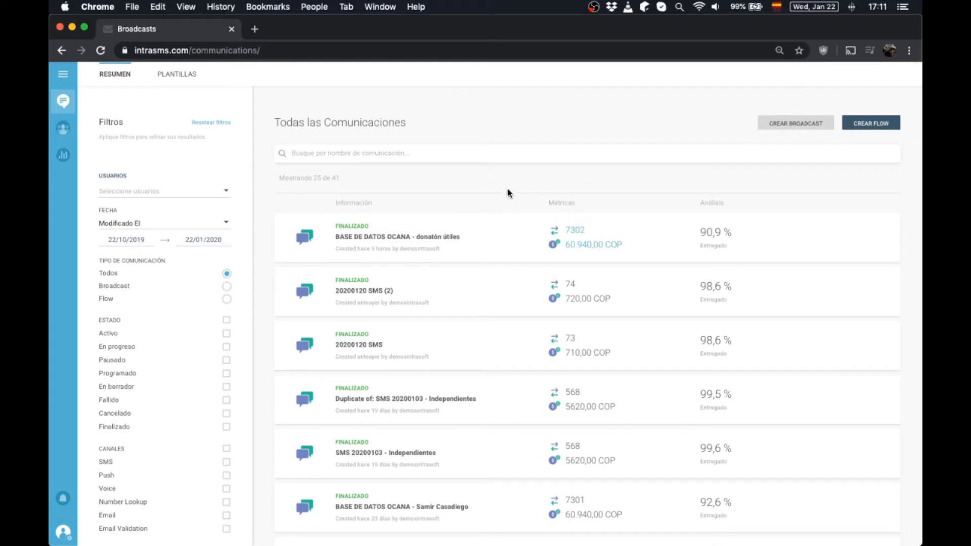
click(382, 238)
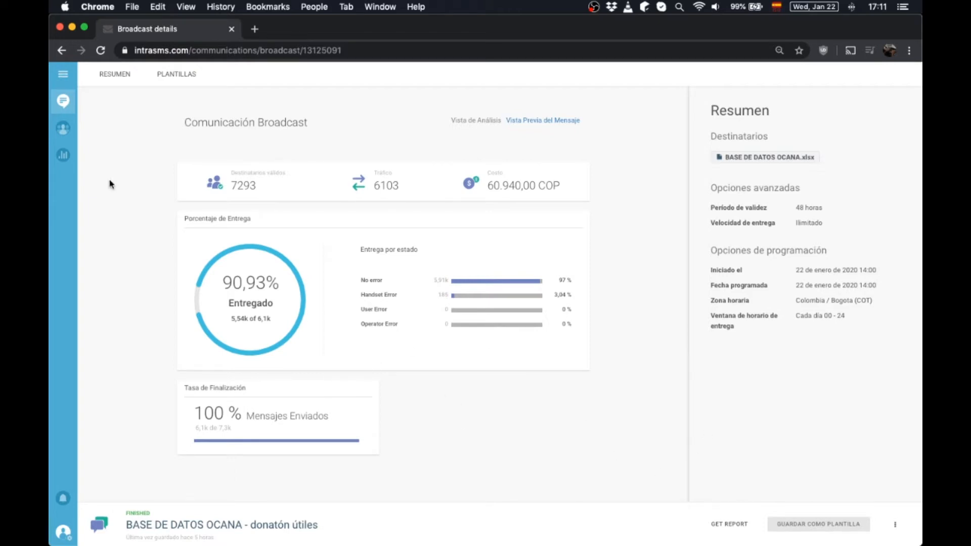
- Go back to the Todas las Comunicaciones list with the browser Back button
click(60, 51)
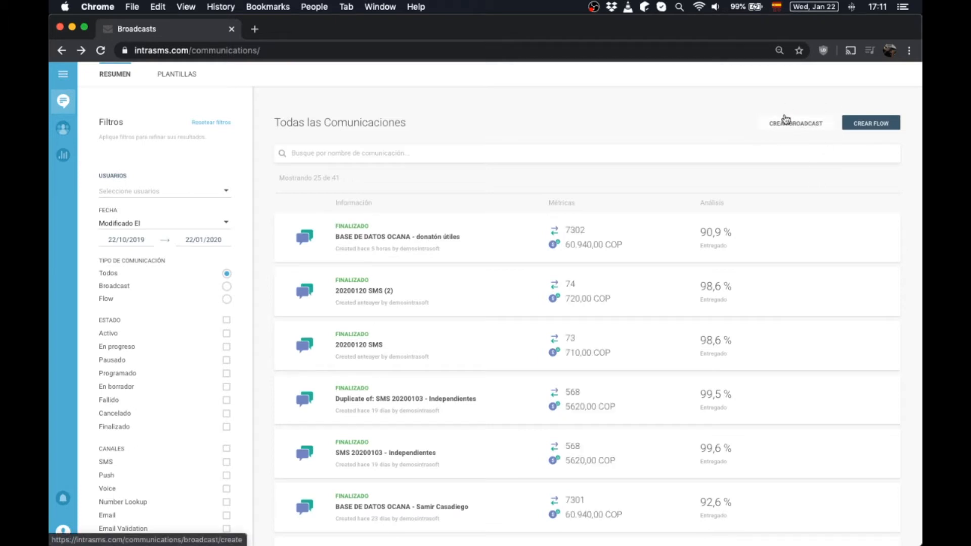
- Start a new broadcast with CREAR BROADCAST and look over the empty SMS form
click(792, 127)
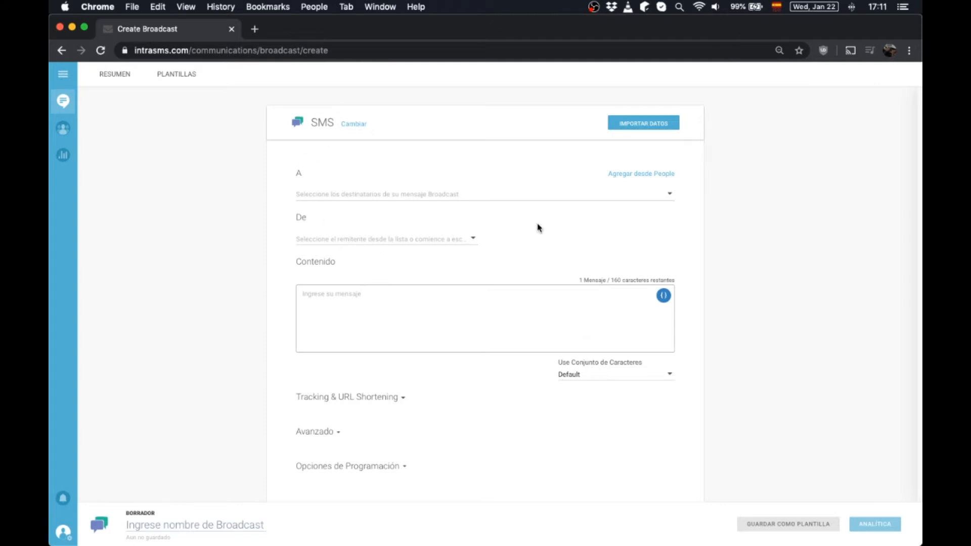
scroll(781, 261, down, 3)
scroll(781, 262, up, 3)
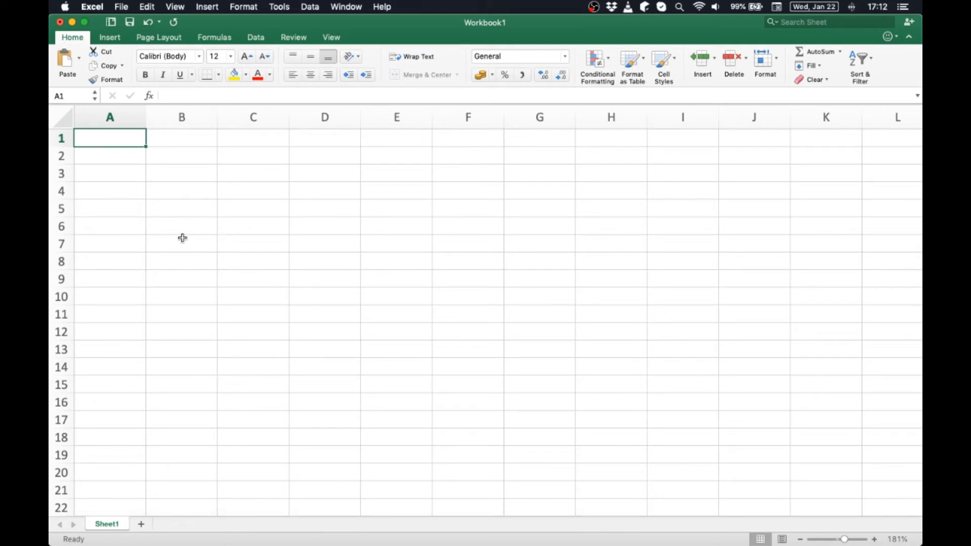
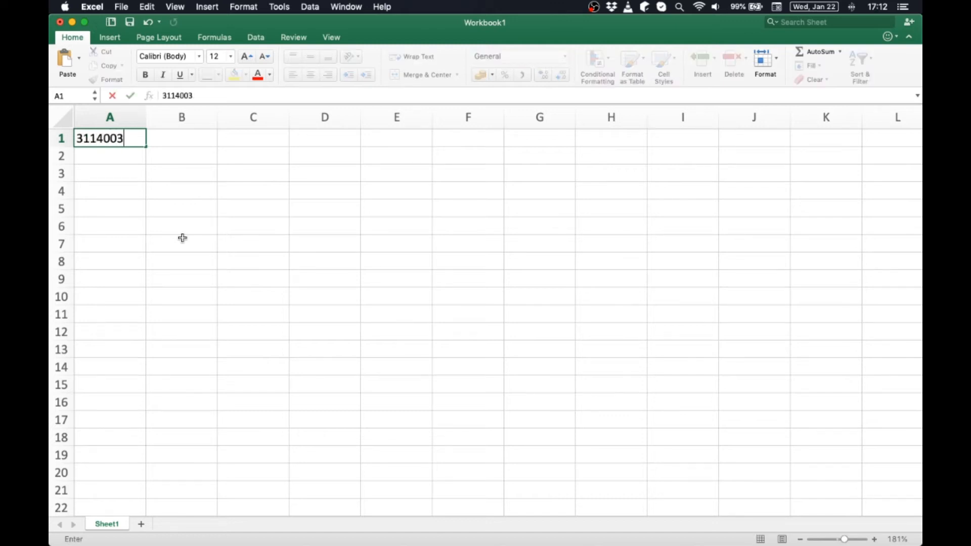
key(Tab)
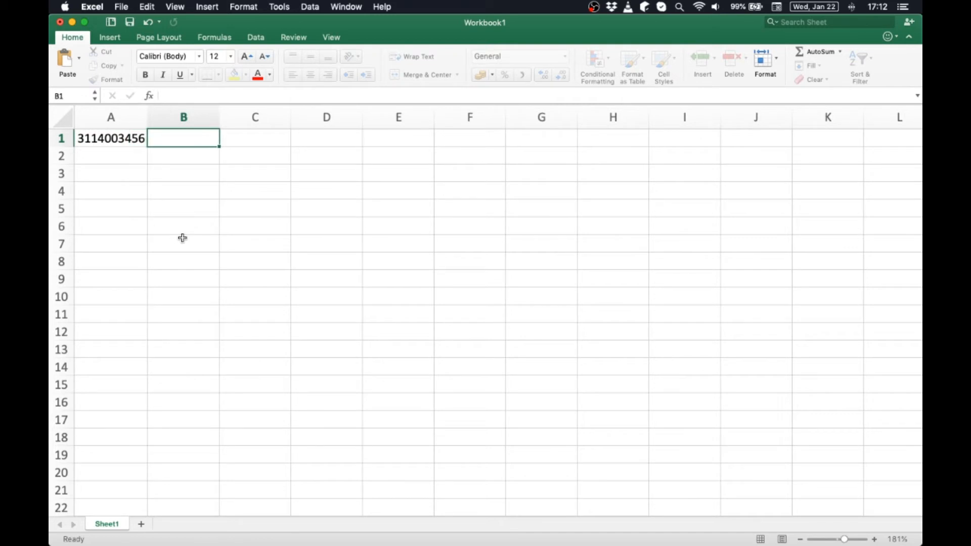
text(José)
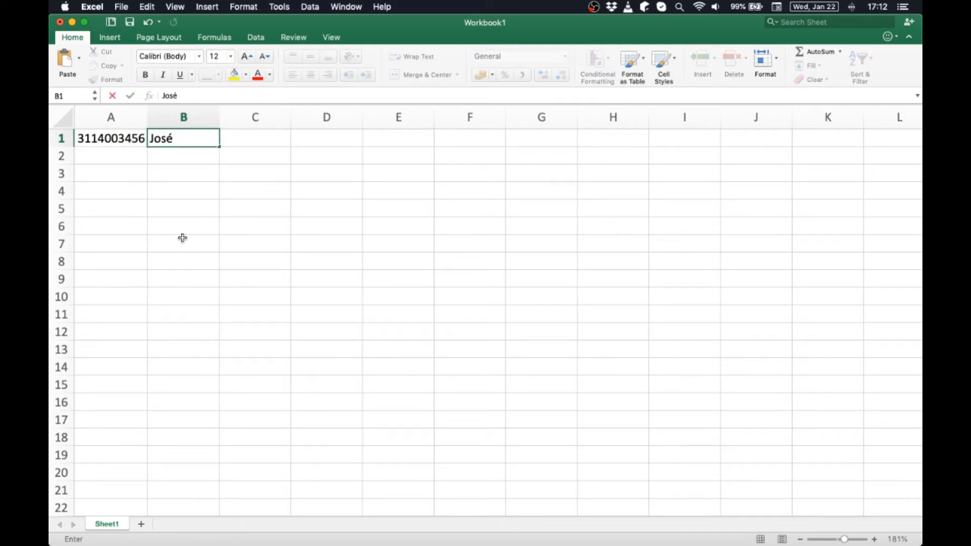
key(Return)
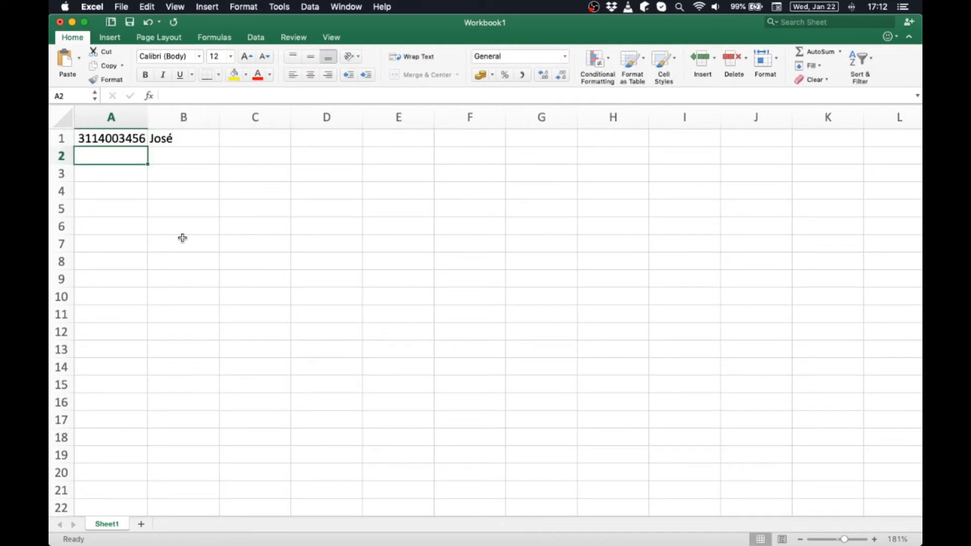
key(Up)
key(Right)
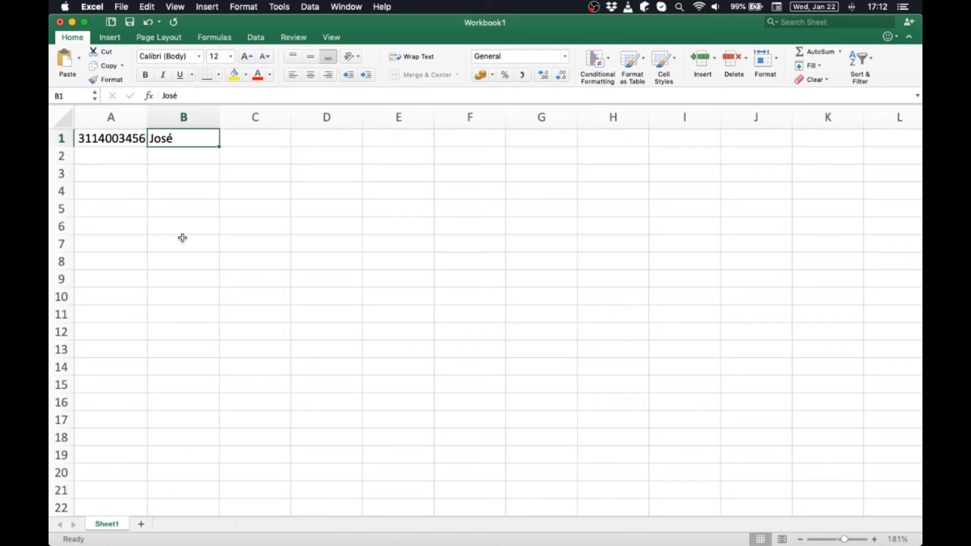
double_click(188, 141)
text(,)
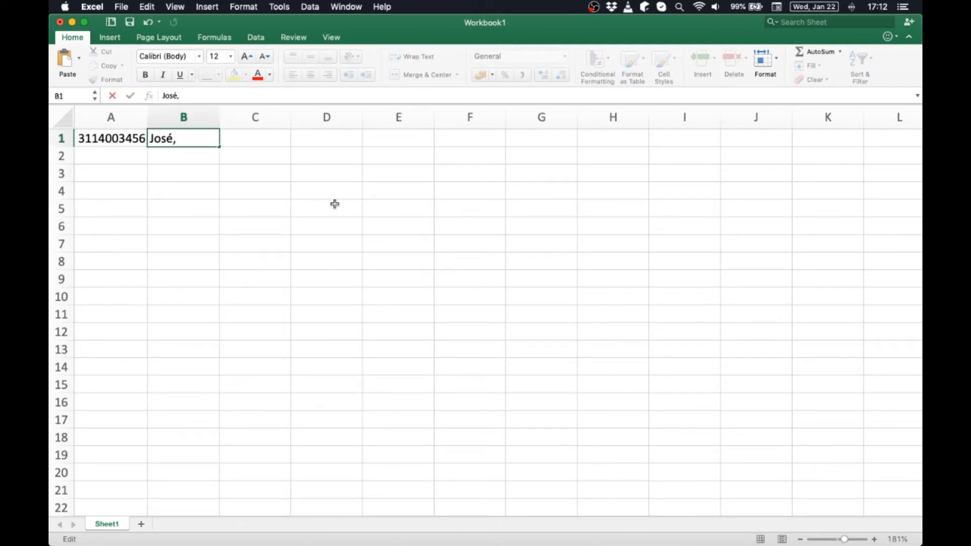
text( bienvenid)
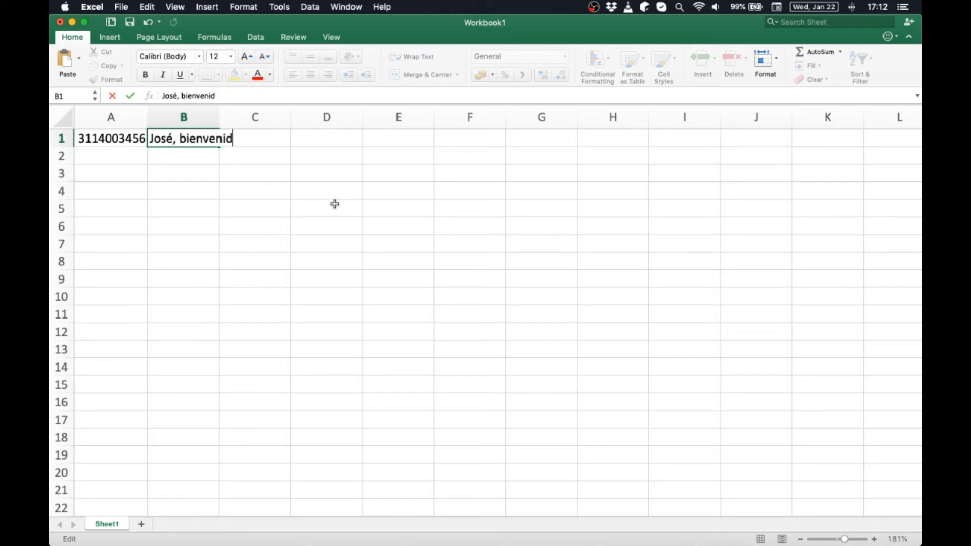
text(o a nuestra casa)
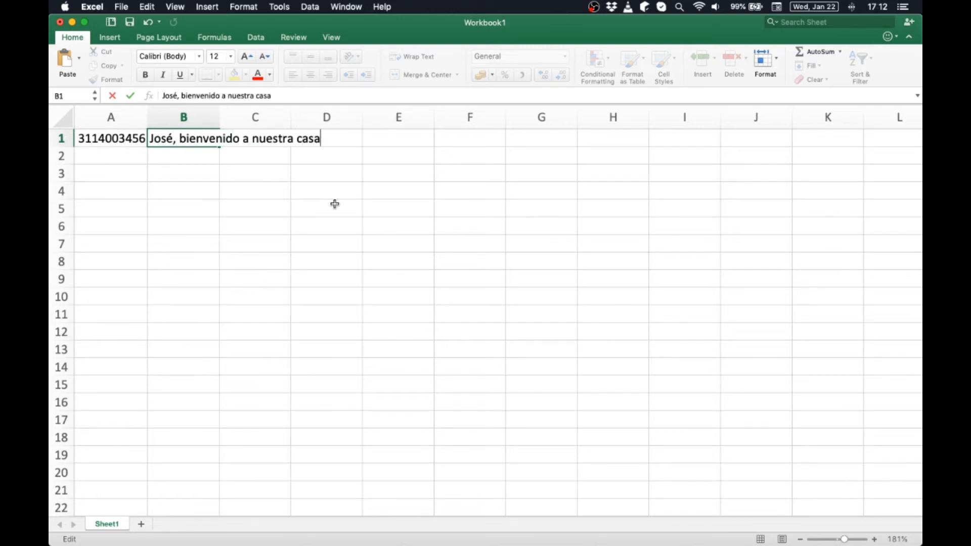
key(Return)
key(Left)
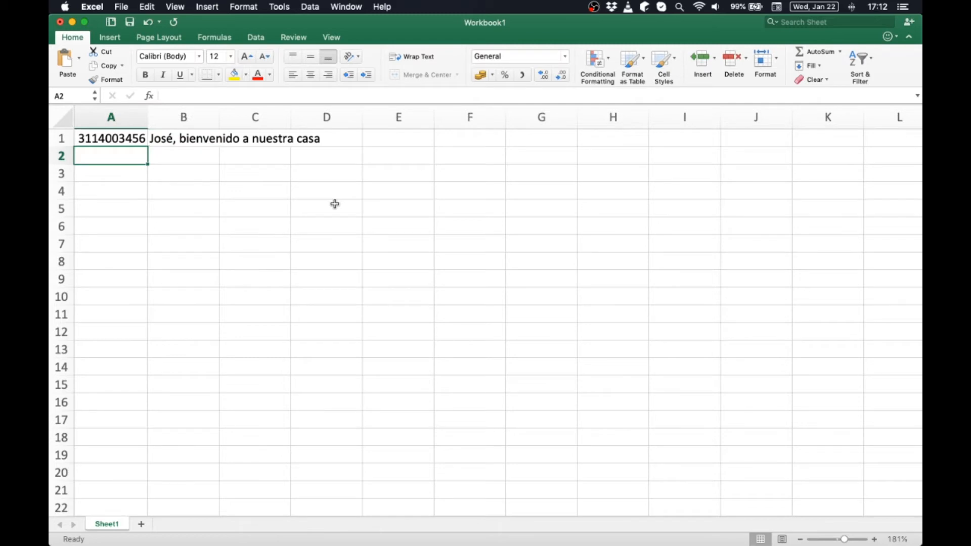
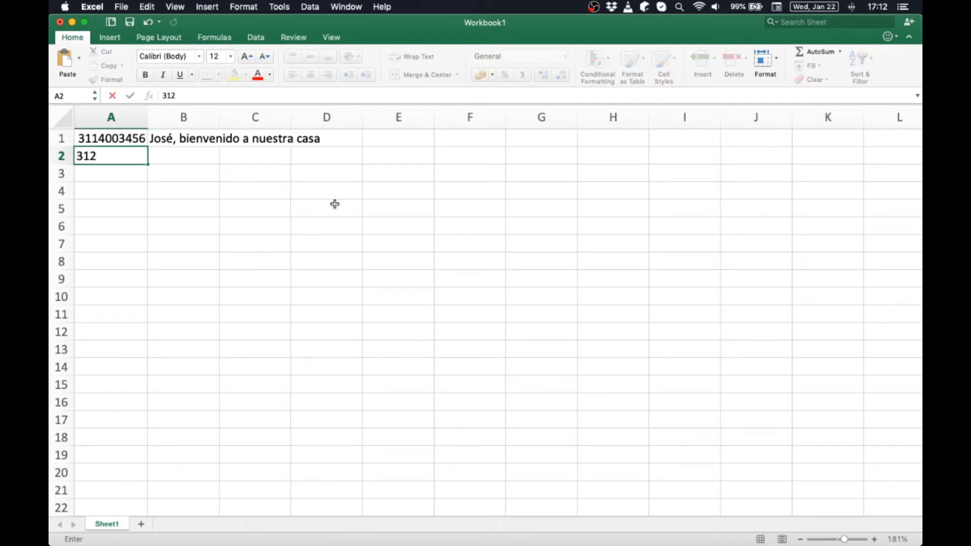
key(Tab)
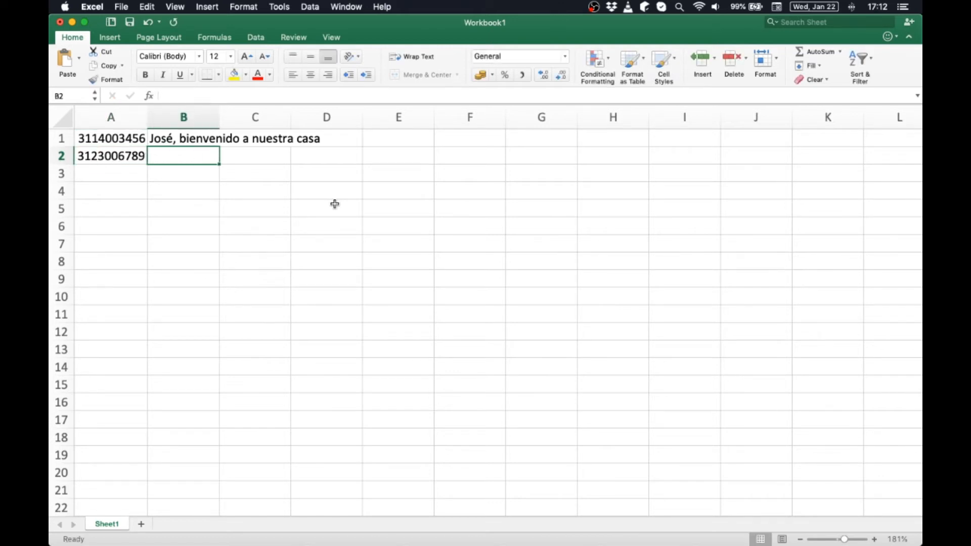
text(Adri)
key(BackSpace)
key(BackSpace)
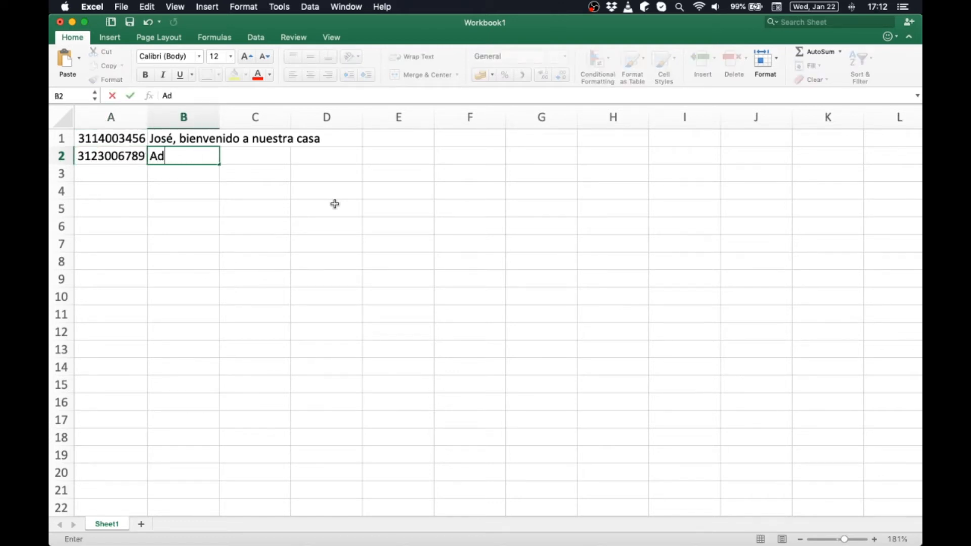
text(d´res)
key(BackSpace)
key(BackSpace)
key(BackSpace)
text(rés, bien)
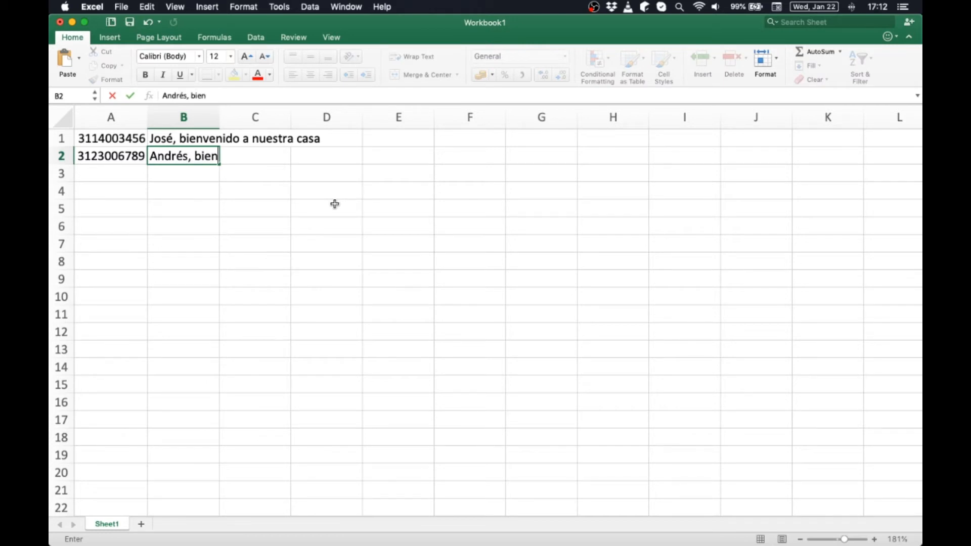
text( venido a nuestra asa)
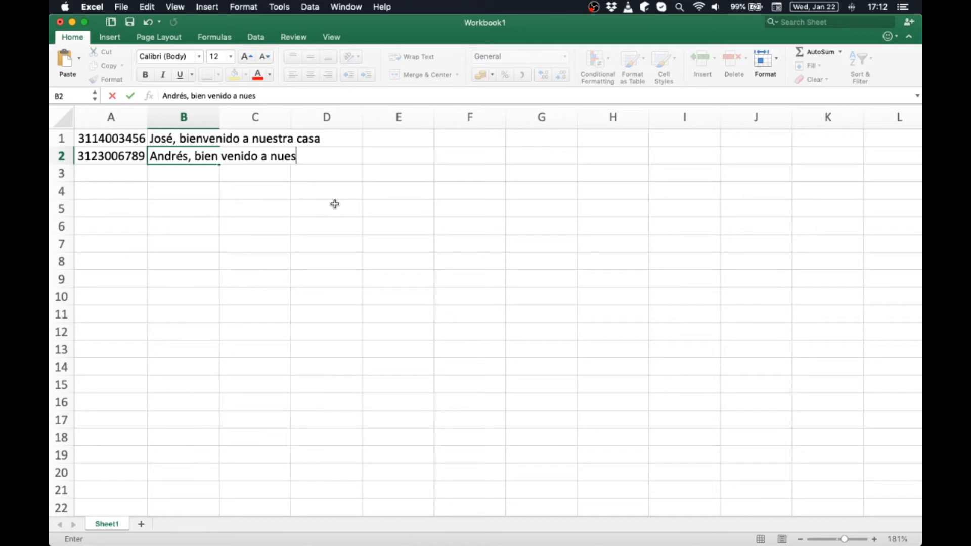
key(BackSpace)
key(BackSpace)
key(BackSpace)
text(casa)
key(Return)
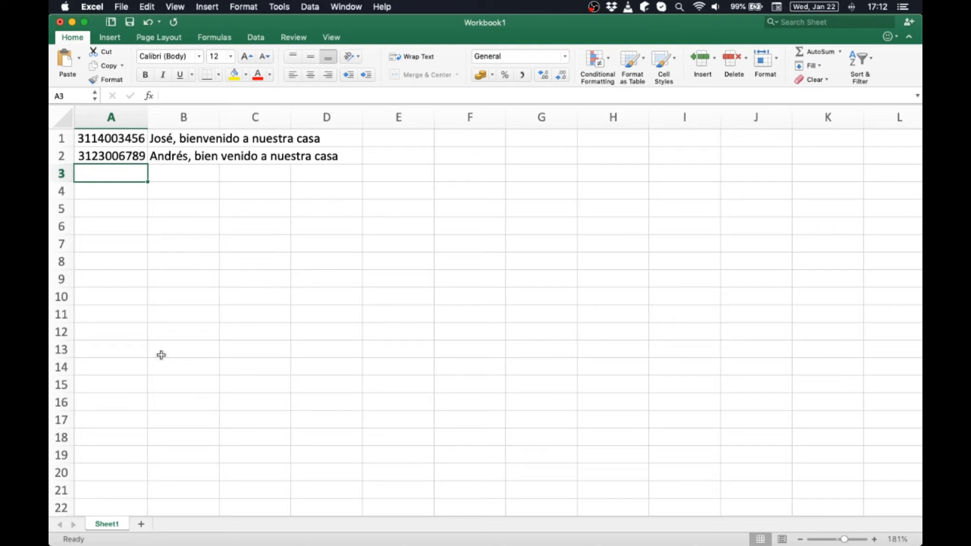
click(122, 143)
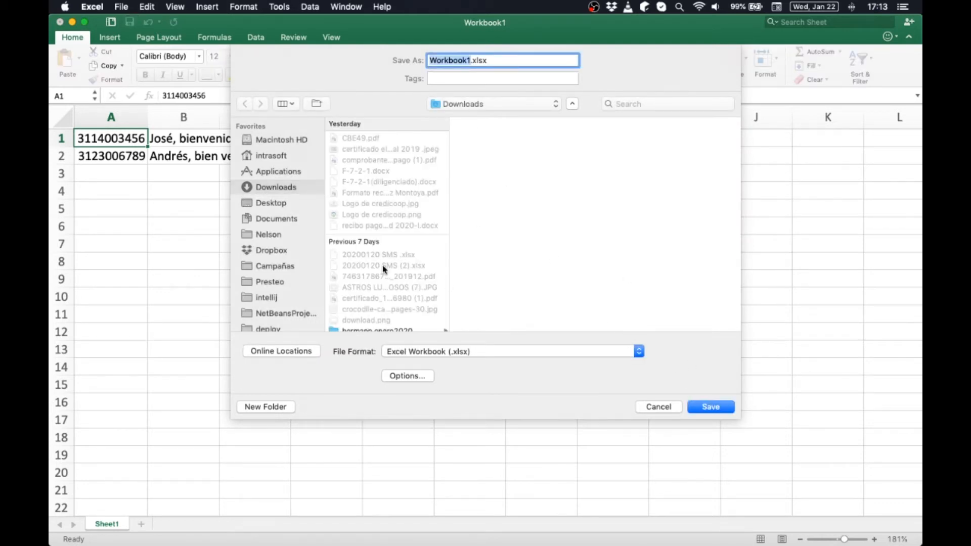
- Save the workbook as envío_prueba.xlsx in Downloads and leave Excel for the browser
text(envia)
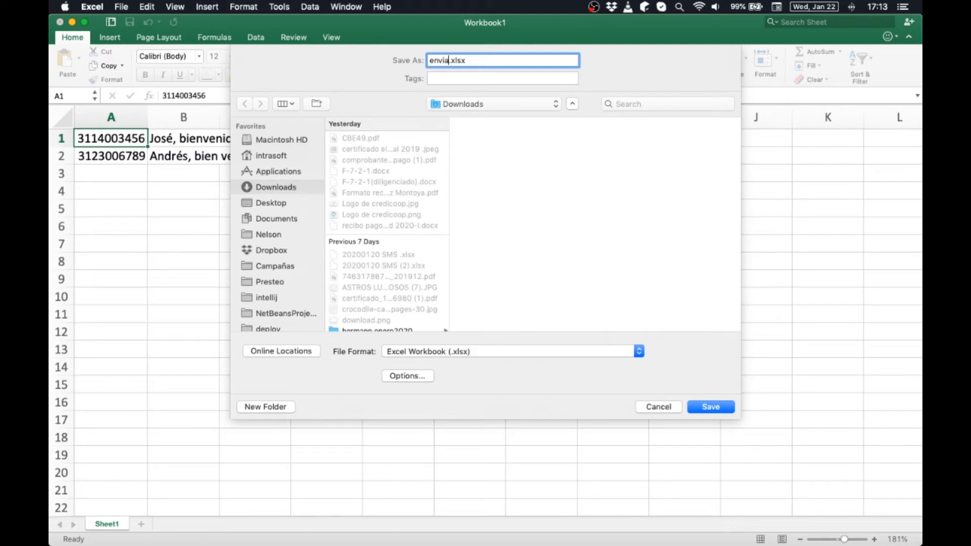
key(BackSpace)
text(io)
key(BackSpace)
key(BackSpace)
key(BackSpace)
text(ío_prueba)
click(713, 407)
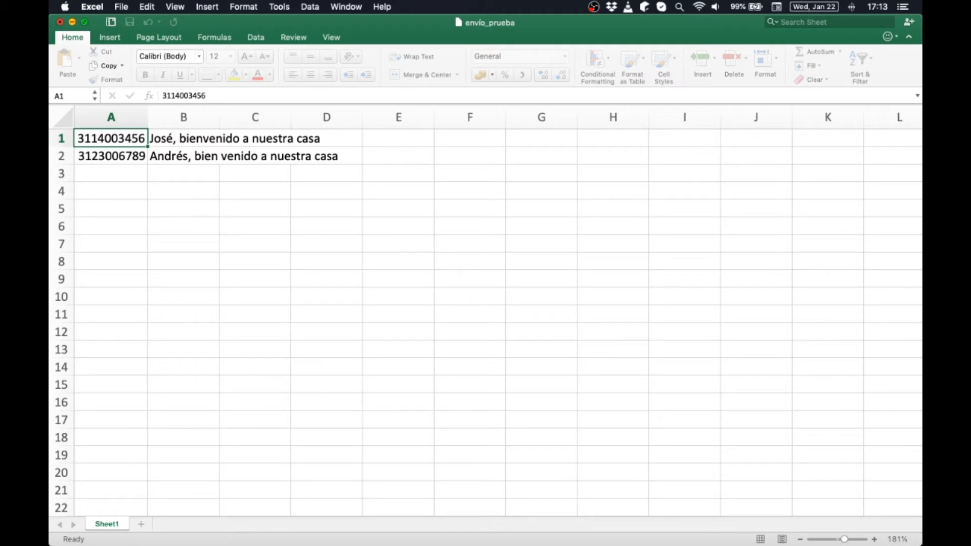
key(super+q)
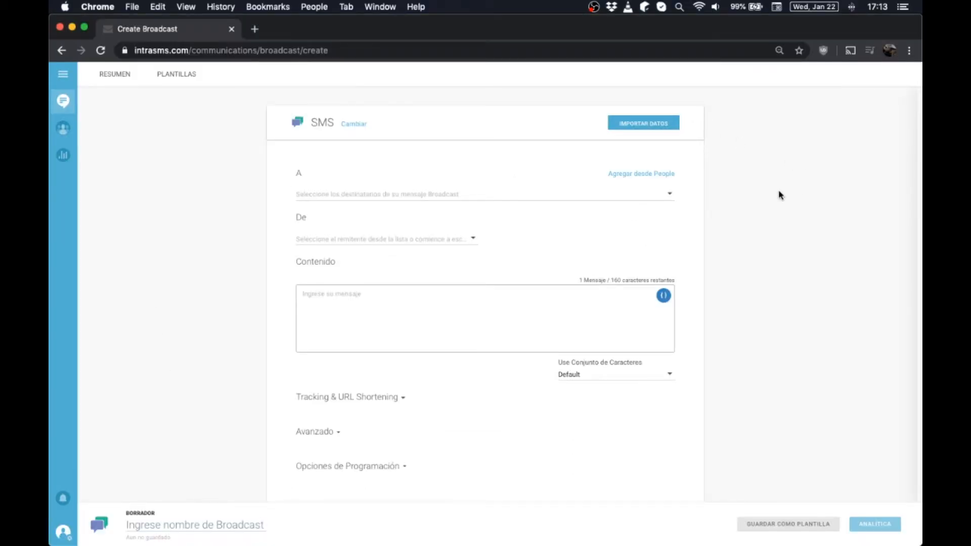
- Import envío_prueba.xlsx from Downloads as the broadcast's contact data file
scroll(779, 195, up, 3)
scroll(779, 195, left, 3)
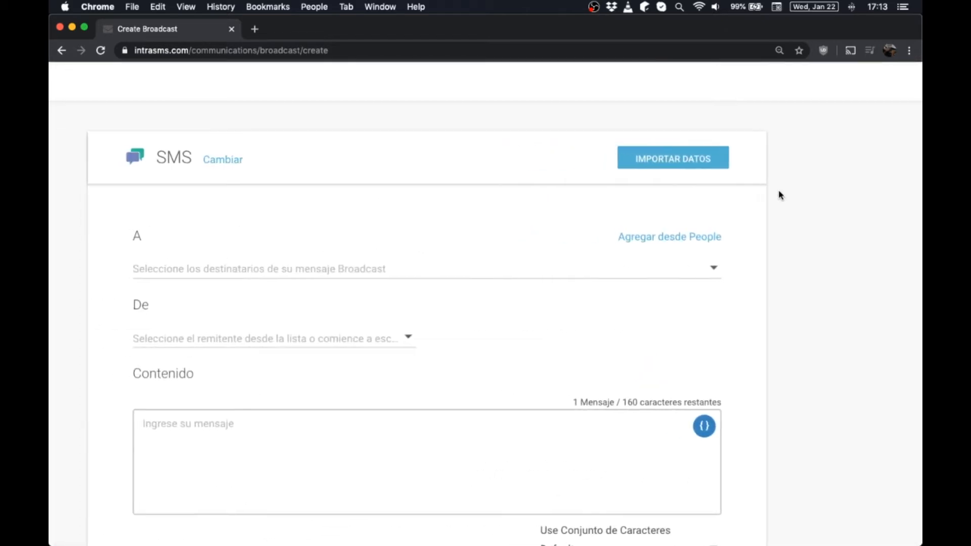
click(701, 163)
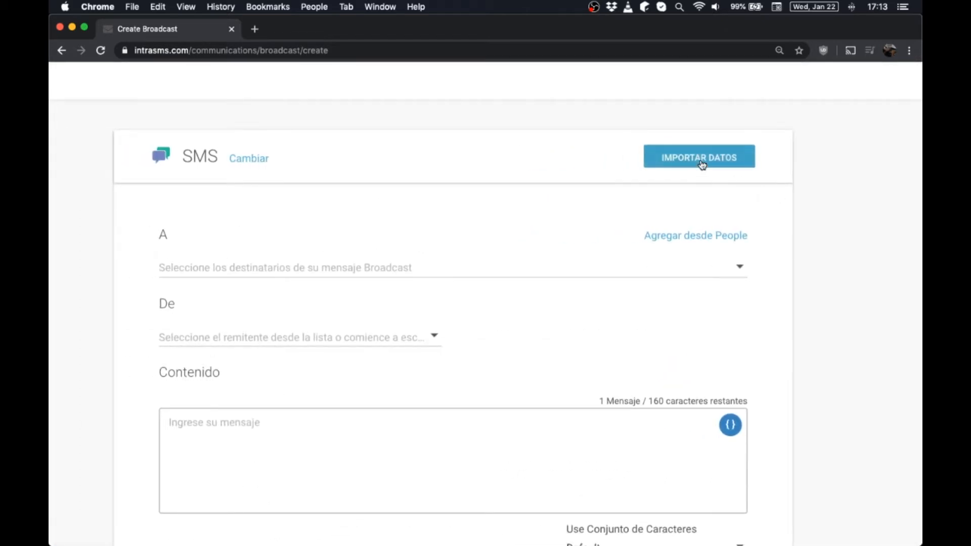
scroll(639, 211, right, 5)
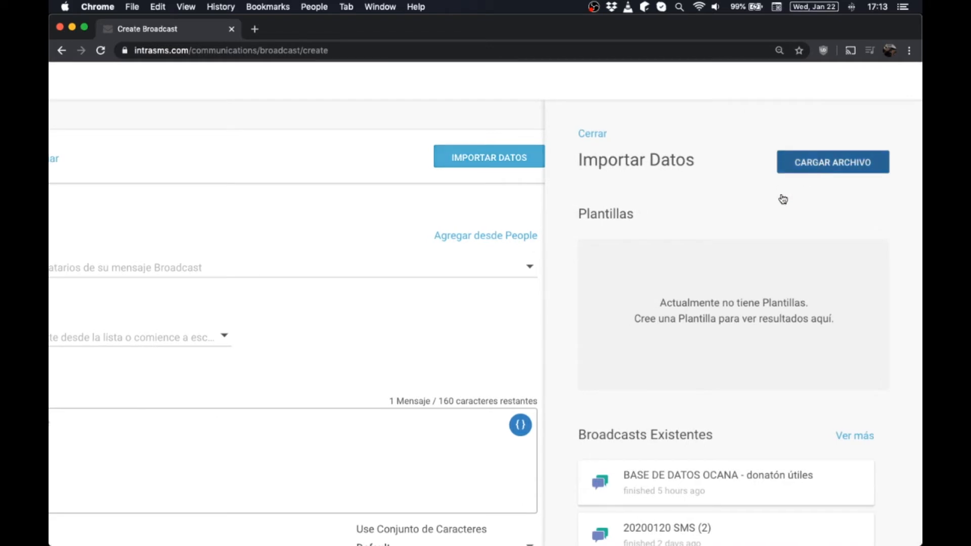
click(815, 167)
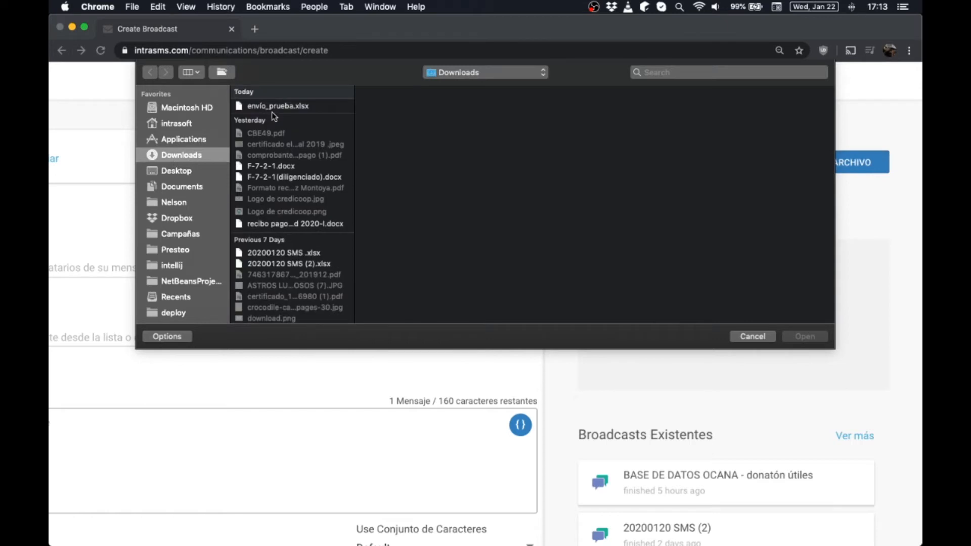
click(275, 108)
double_click(275, 113)
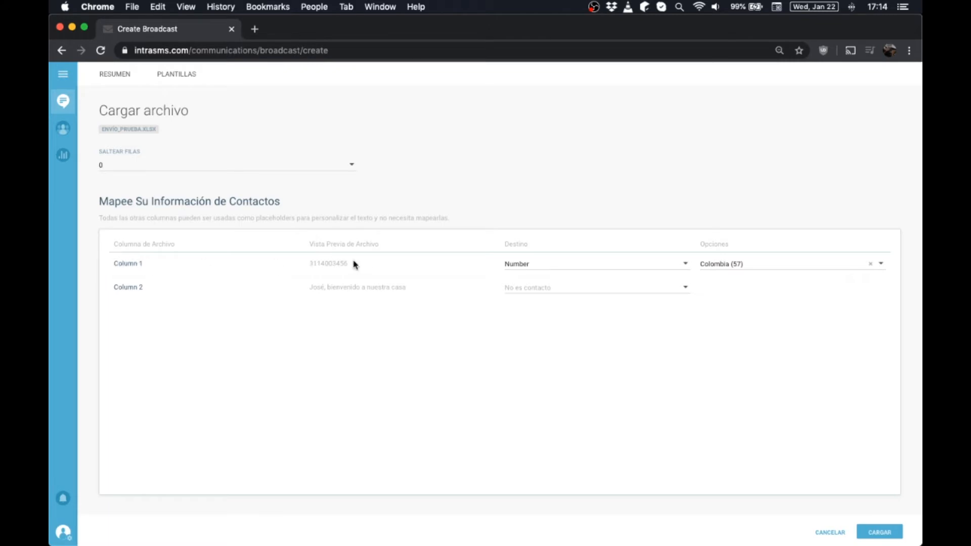
double_click(322, 264)
click(474, 332)
drag(310, 287, 405, 286)
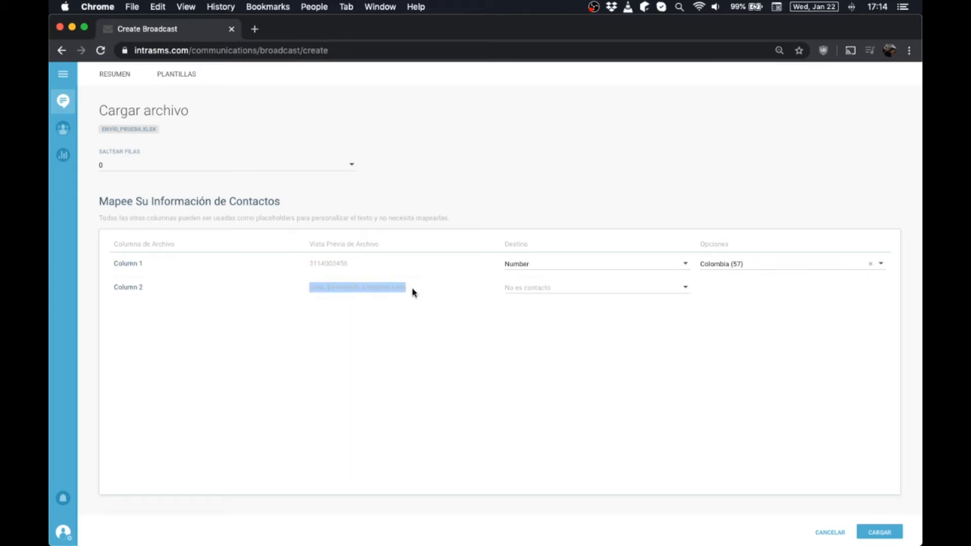
click(463, 359)
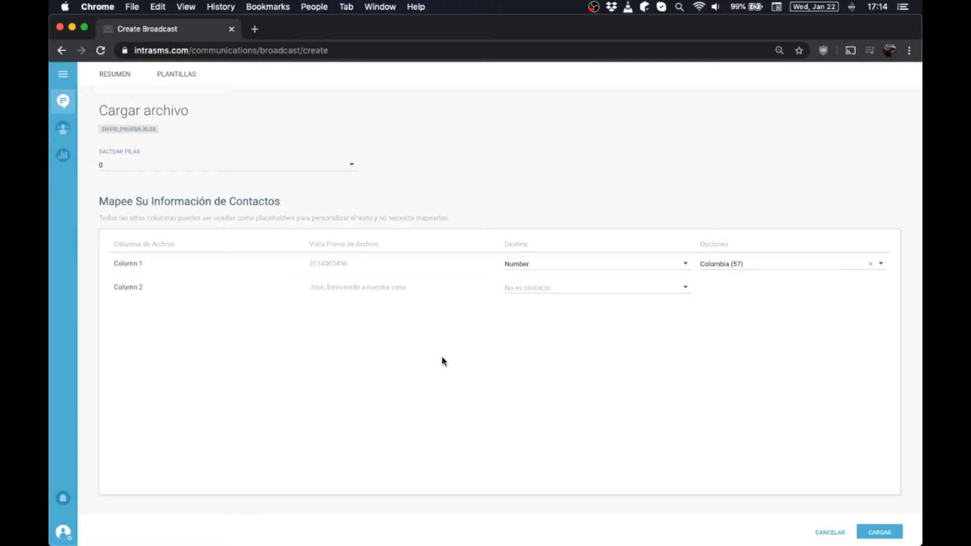
click(123, 167)
click(211, 323)
click(870, 264)
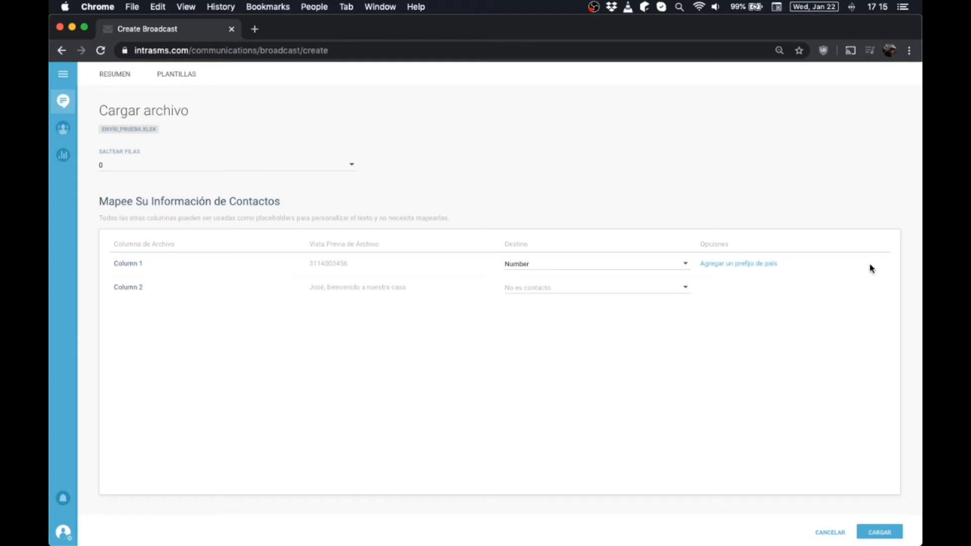
click(740, 265)
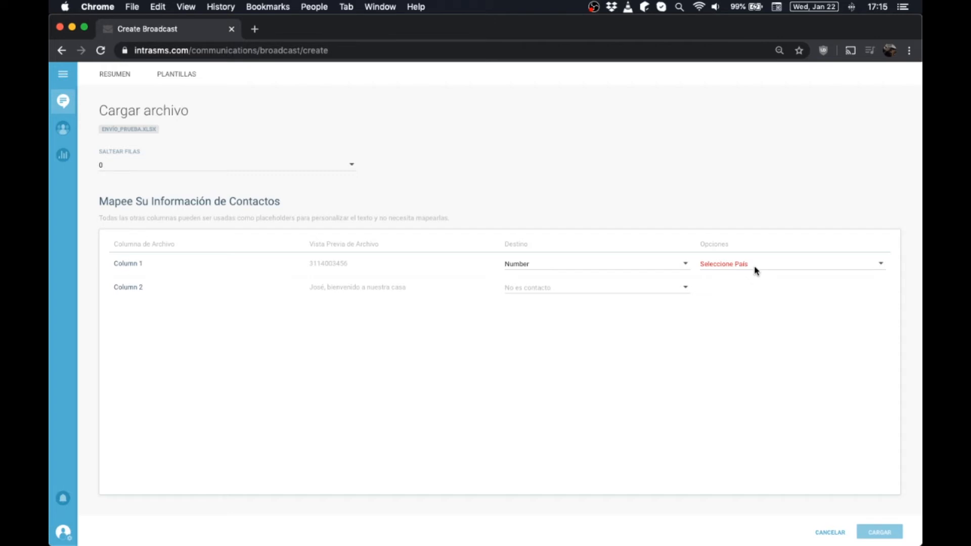
click(750, 266)
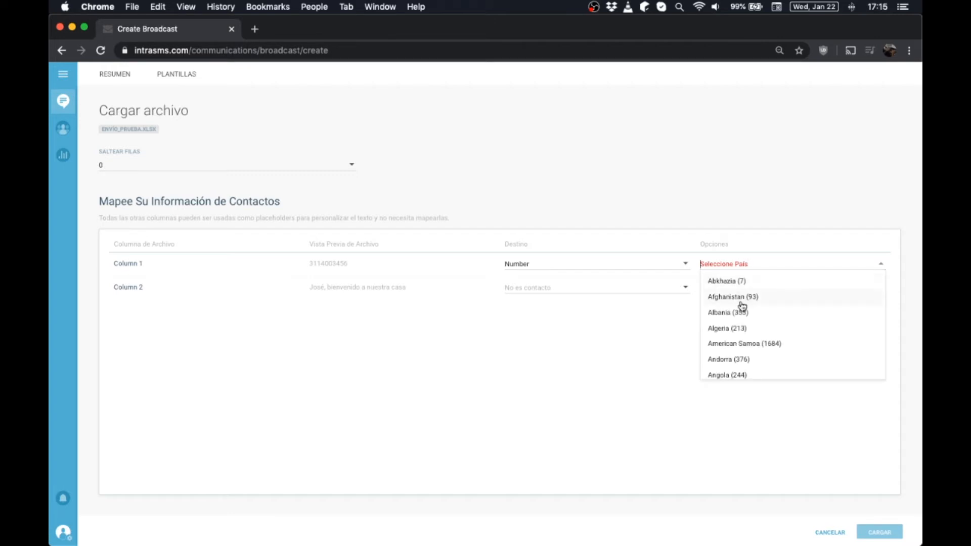
text(col)
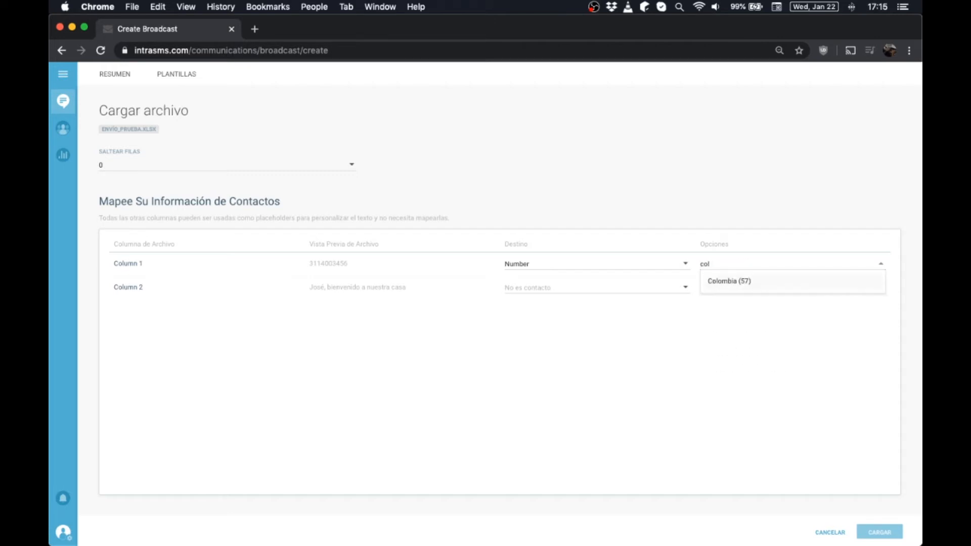
click(738, 281)
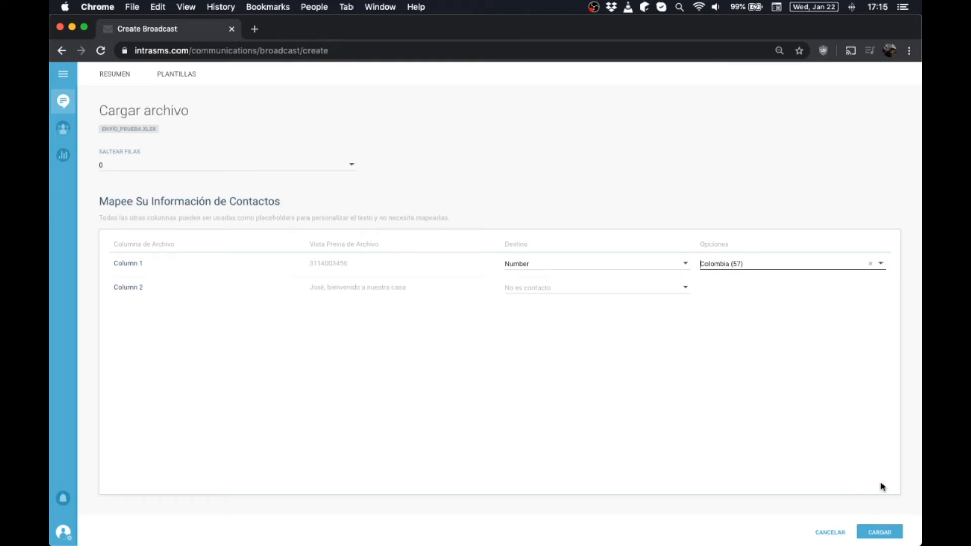
click(883, 535)
- Upload the mapped file, close the Importar Datos panel, and set 12345 as the sender
click(881, 535)
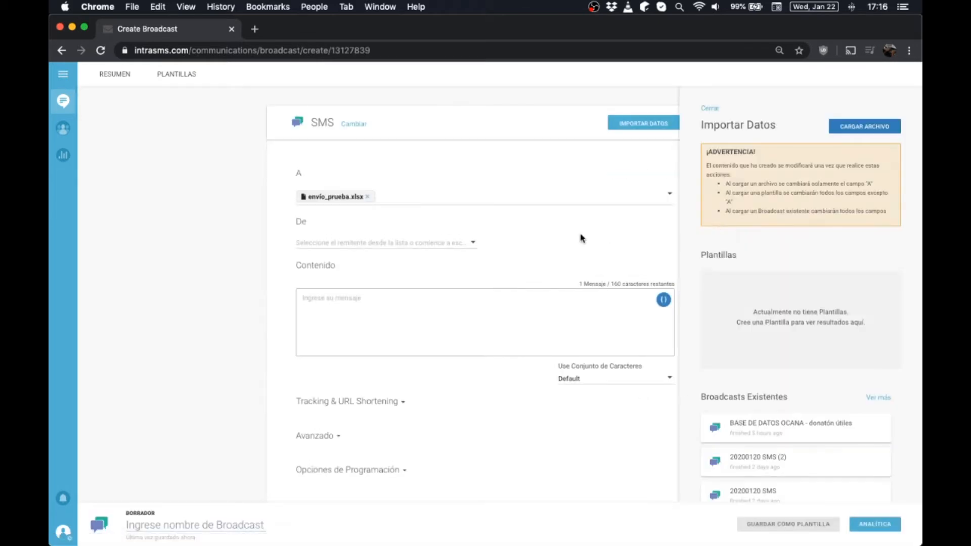
click(711, 109)
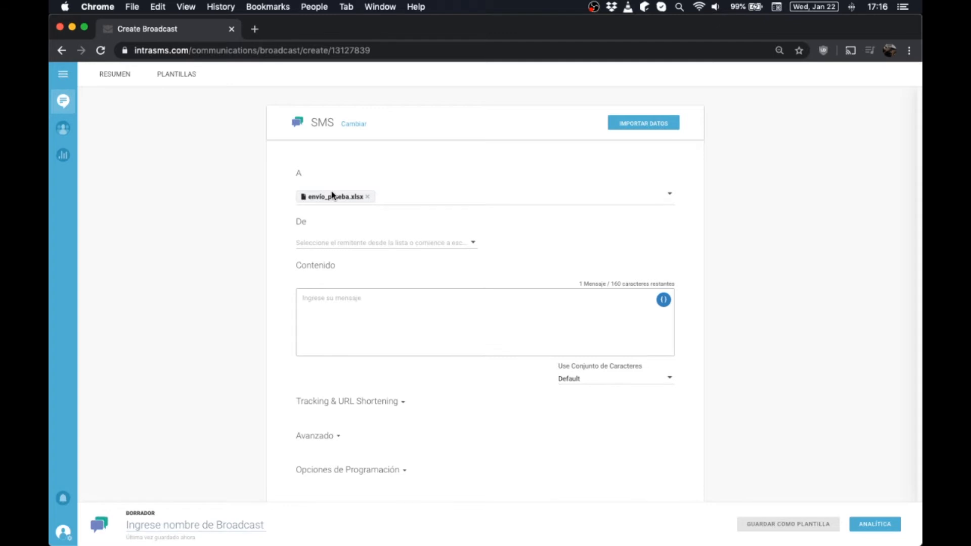
click(316, 243)
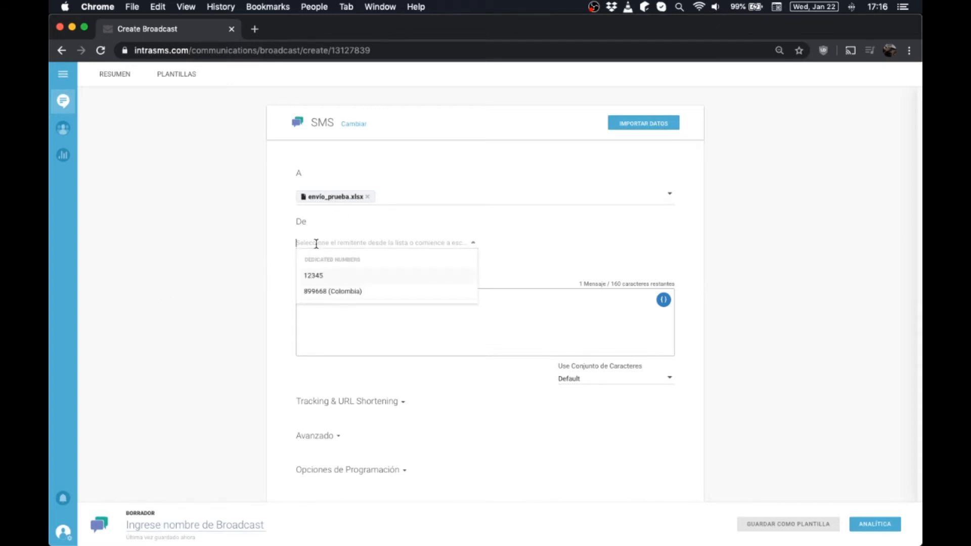
click(314, 277)
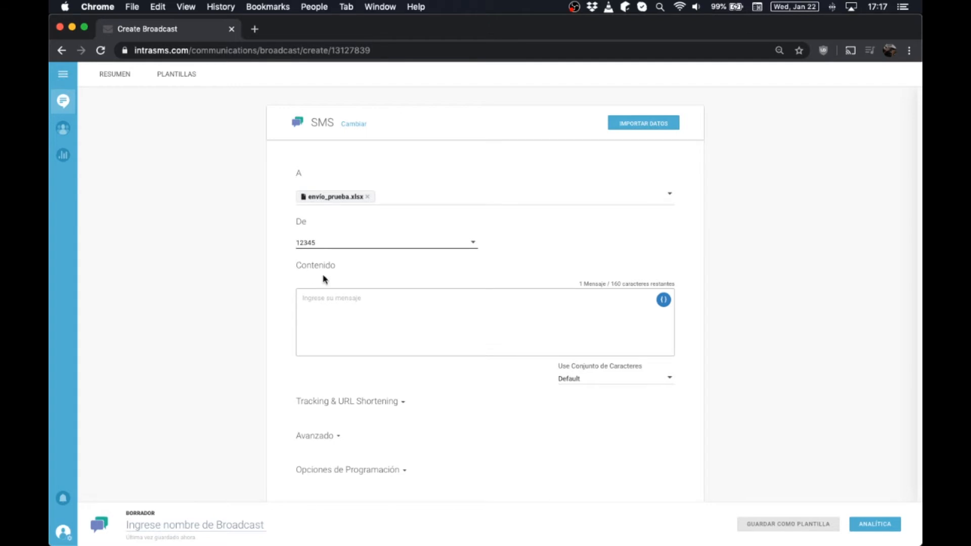
- Insert the Column 2 variable into the message, then switch to the envío_prueba workbook
scroll(323, 276, up, 3)
scroll(351, 283, right, 2)
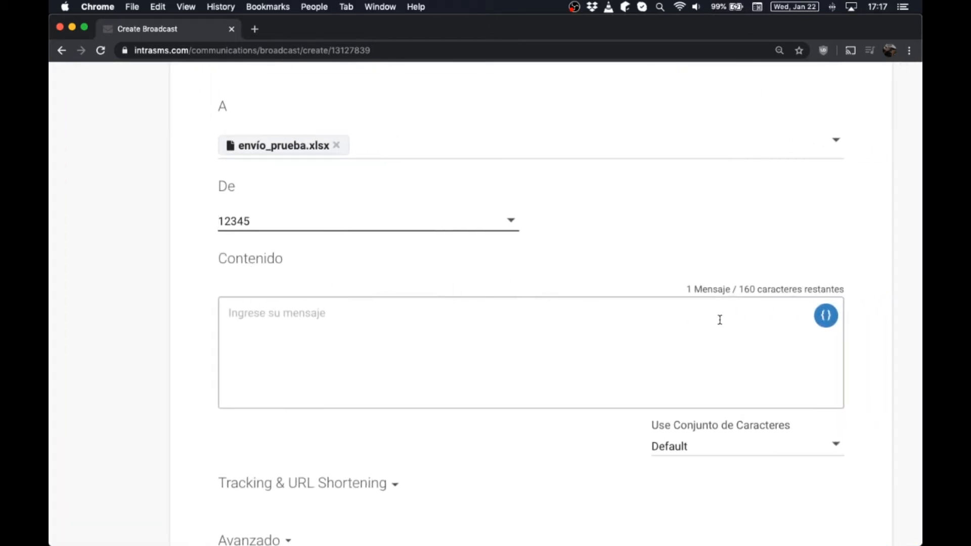
click(828, 317)
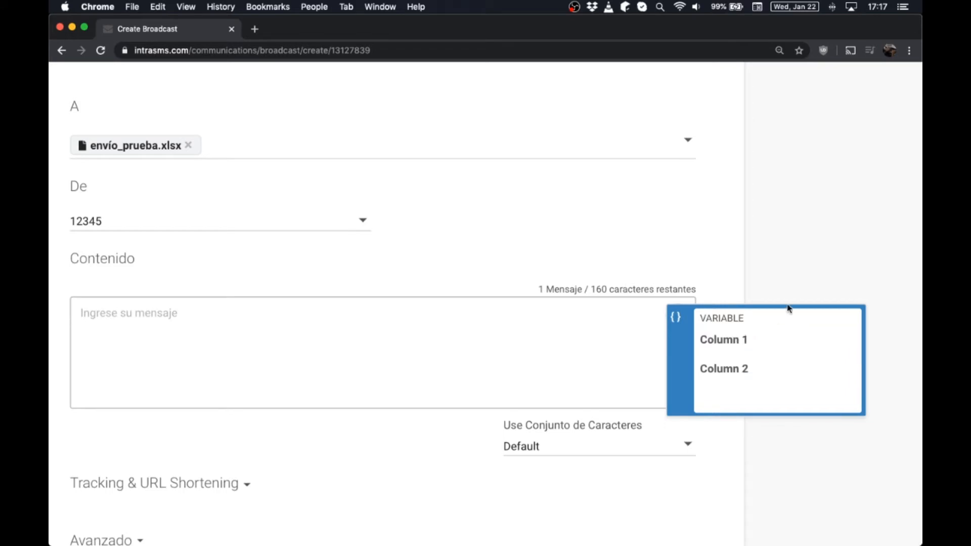
click(724, 371)
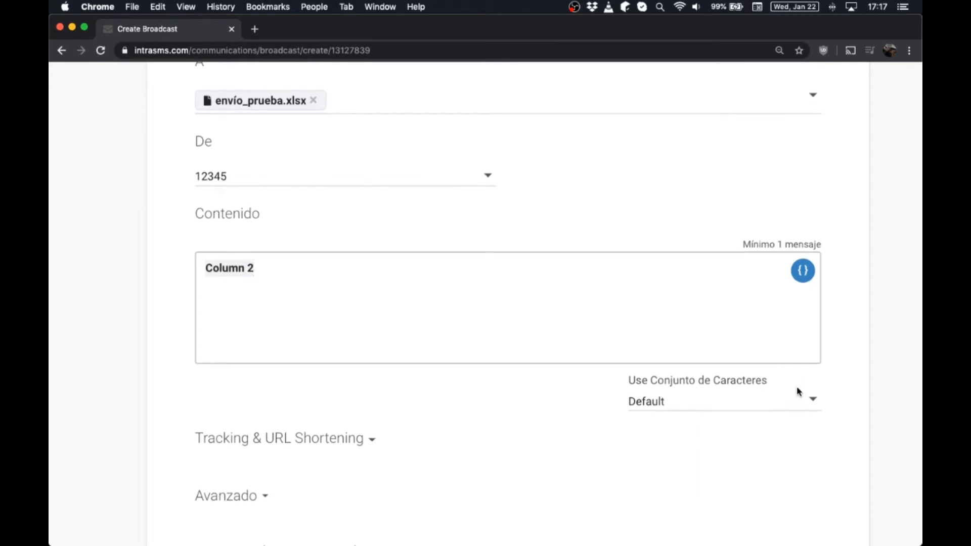
scroll(797, 389, up, 2)
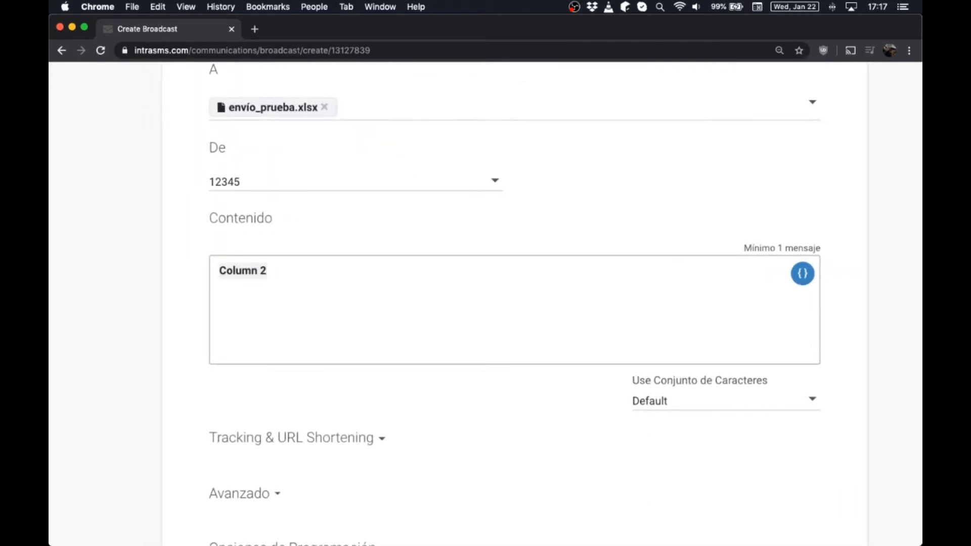
key(super+Tab)
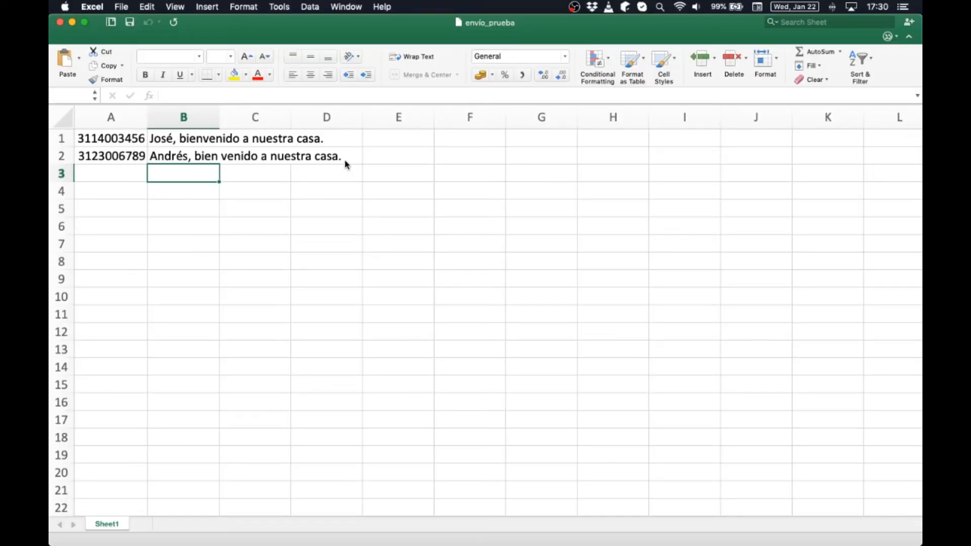
- Append 'Te esperamos pronto en nuestras oficinas para brindarte la mejor atención.' to B1's greeting
click(188, 142)
click(289, 95)
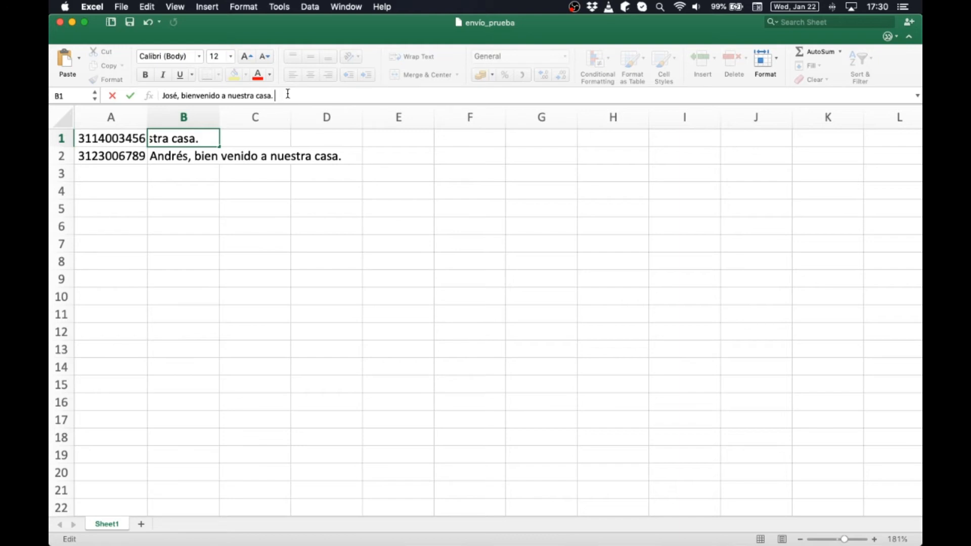
text(Te esperamos pront)
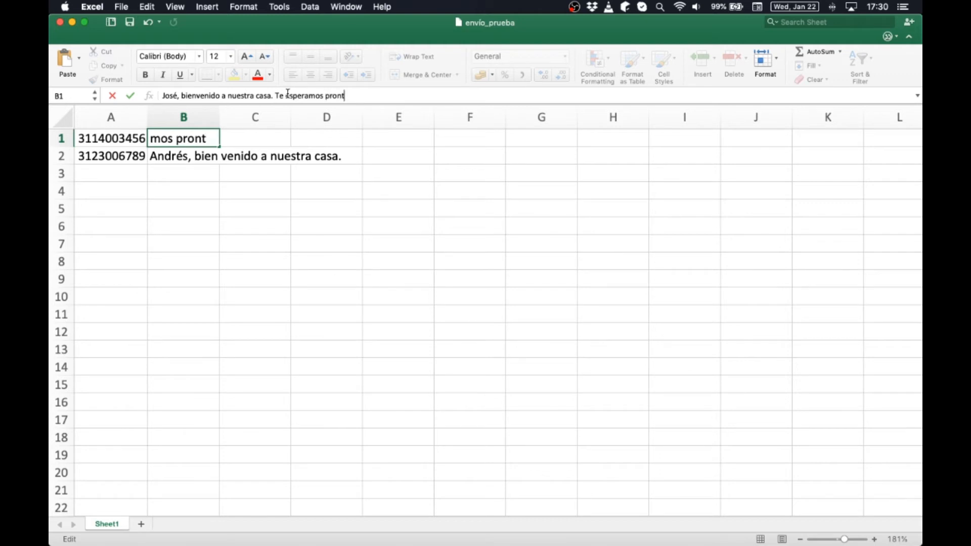
text(o en nuestras of)
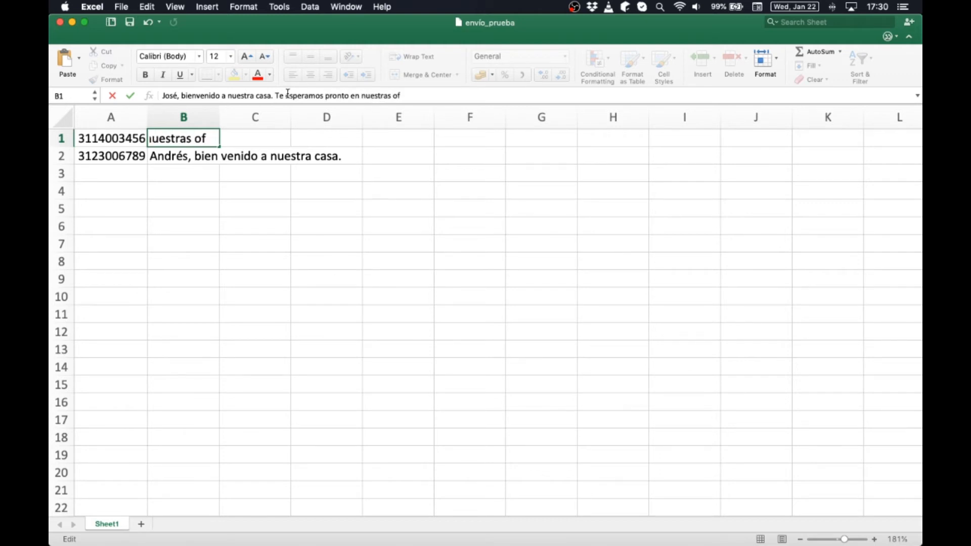
text(icinas para bi)
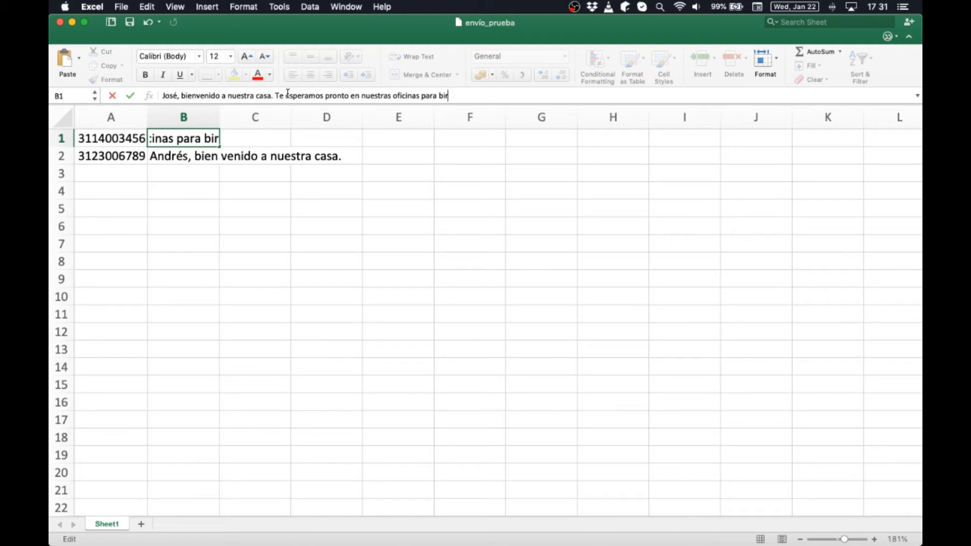
key(BackSpace)
text(rindarte )
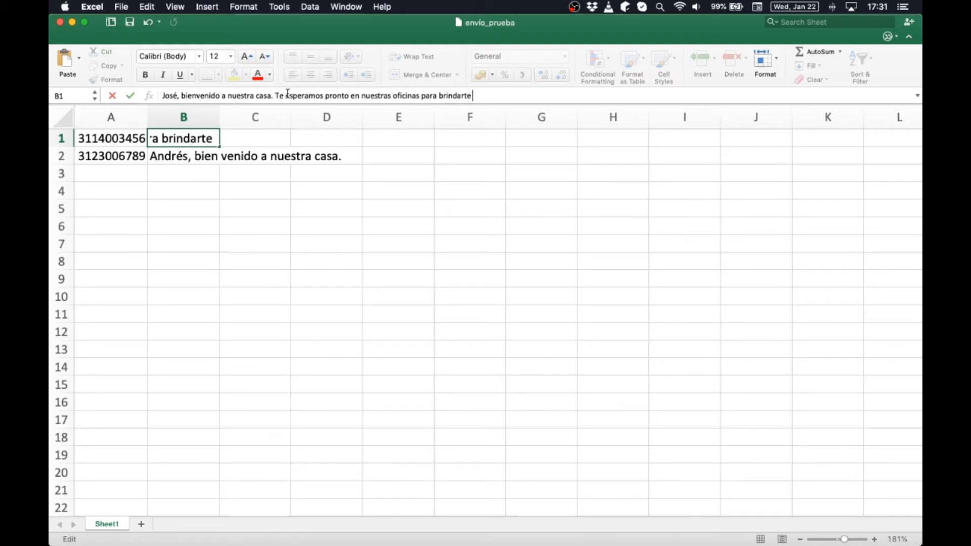
text(la mejor atención.)
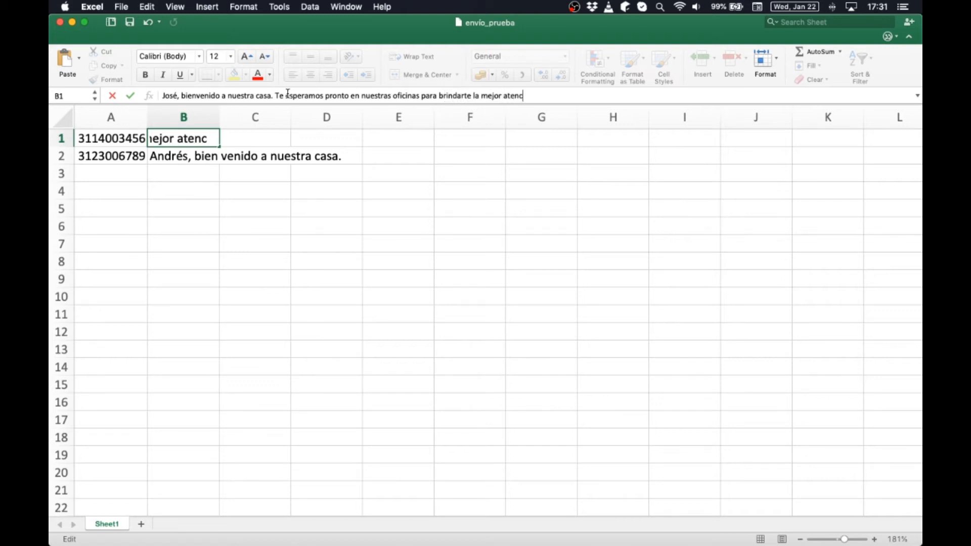
key(shift+alt+Left)
key(shift+alt+Left)
key(shift+alt+Left)
key(shift+alt+Left)
key(shift+alt+Left)
key(shift+alt+Left)
key(shift+alt+Left)
key(shift+alt+Left)
key(shift+alt+Left)
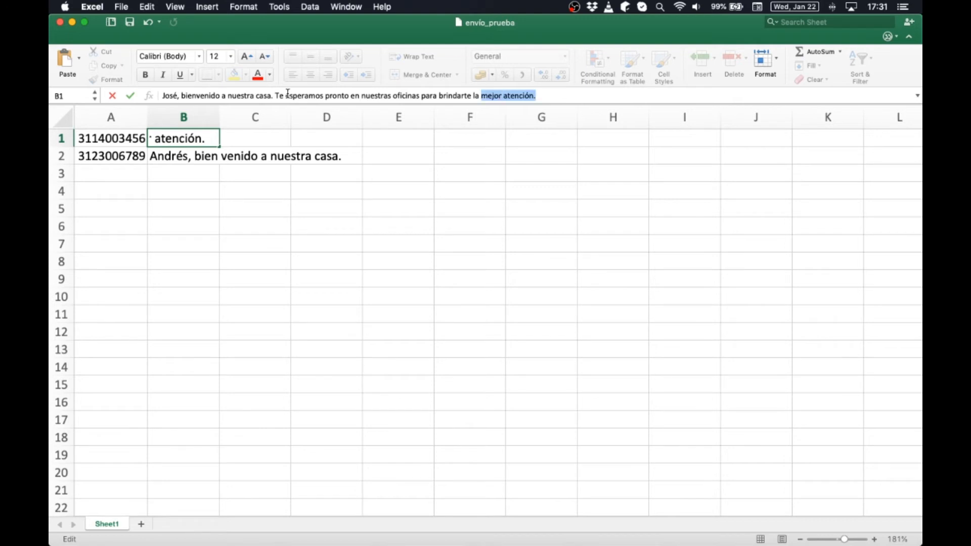
key(shift+alt+Left)
key(shift+alt+Left)
key(super+c)
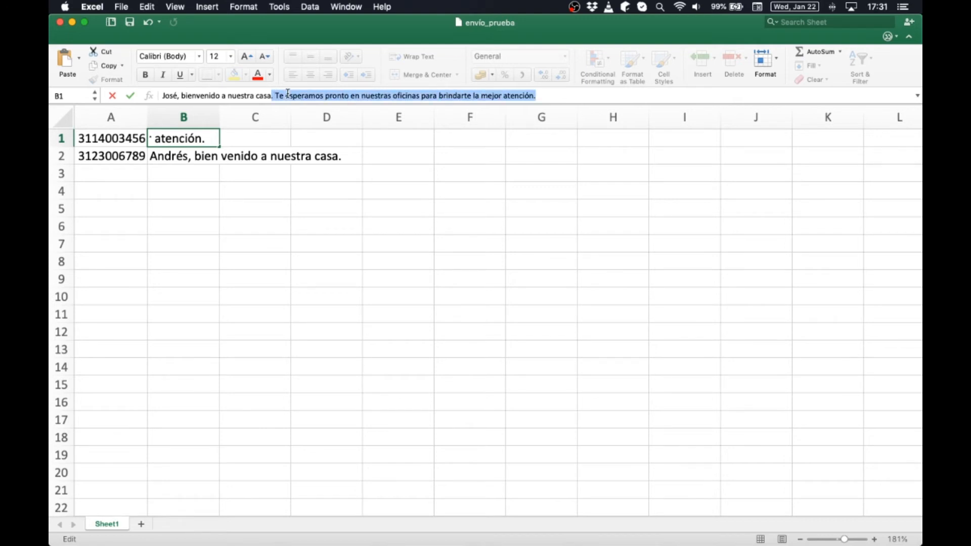
- Paste the same sentence onto B2's greeting and close the workbook
mouse_move(181, 156)
mouse_down()
mouse_move(278, 122)
mouse_move(284, 96)
mouse_move(247, 140)
mouse_move(195, 155)
mouse_up()
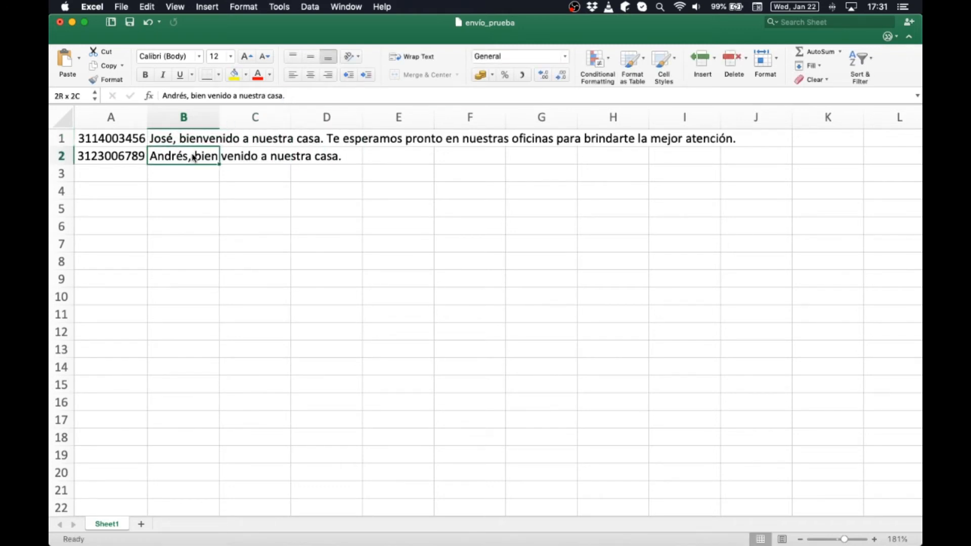
click(291, 96)
key(super+v)
key(Return)
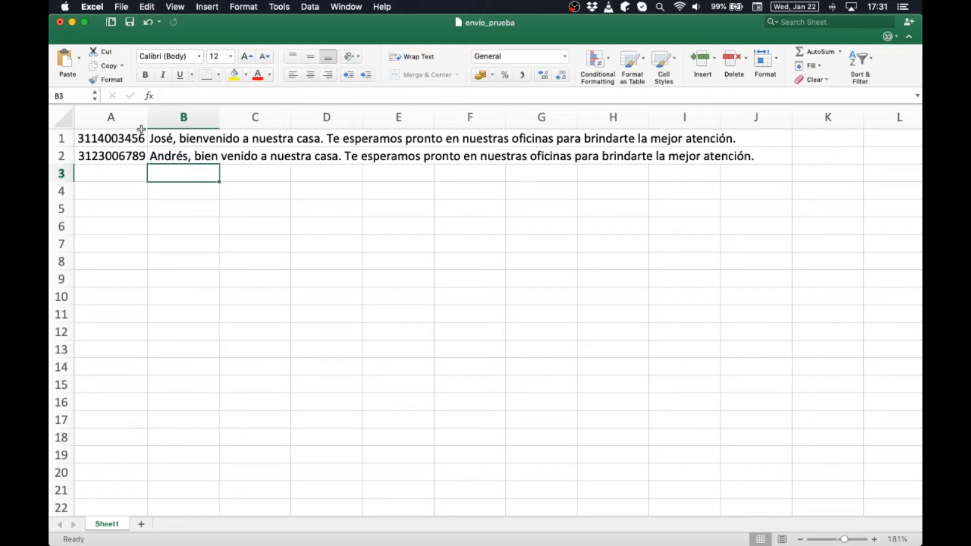
click(59, 23)
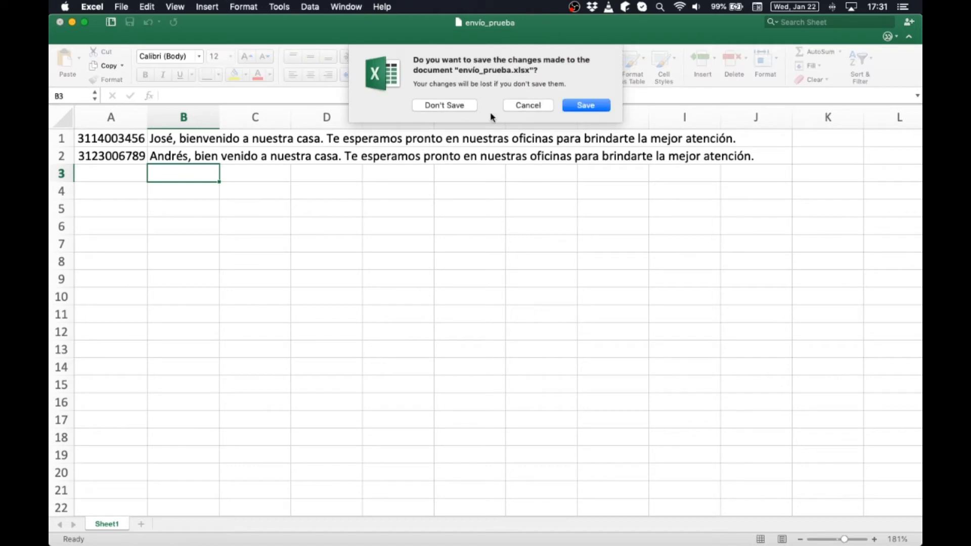
- Save the edited envío_prueba.xlsx workbook in Excel
click(594, 109)
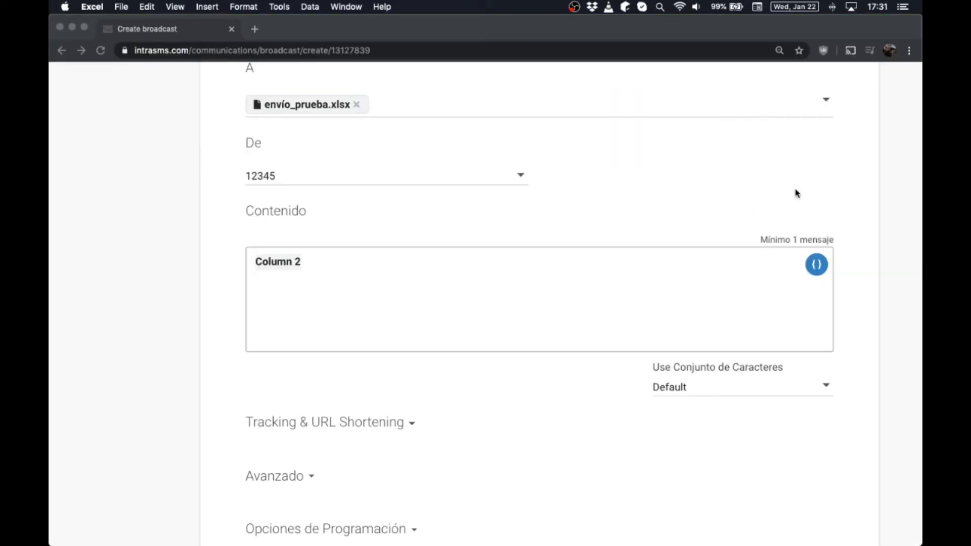
scroll(797, 194, up, 1)
scroll(826, 114, up, 5)
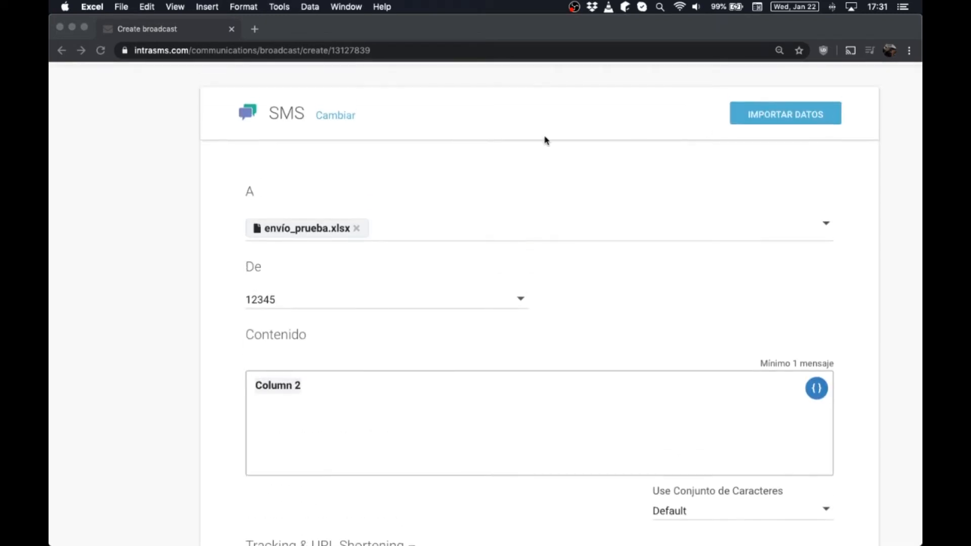
- Replace the broadcast's recipient file with envío_prueba.xlsx, mapping column 1 as the phone number
click(360, 230)
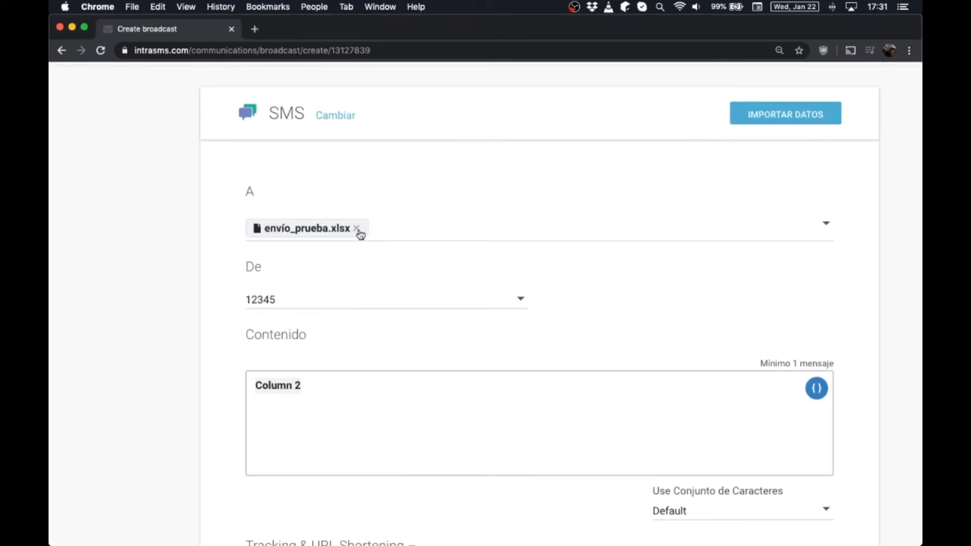
click(360, 232)
click(808, 110)
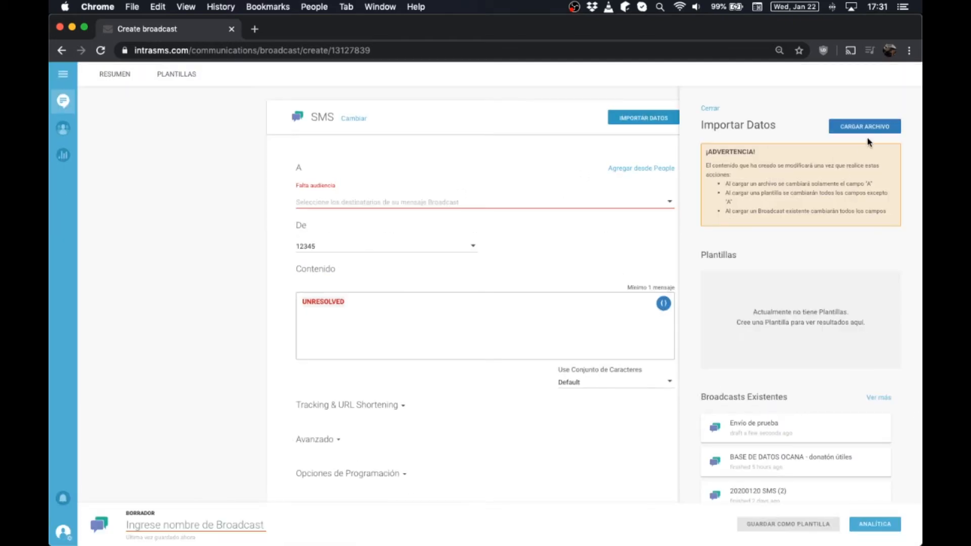
click(865, 131)
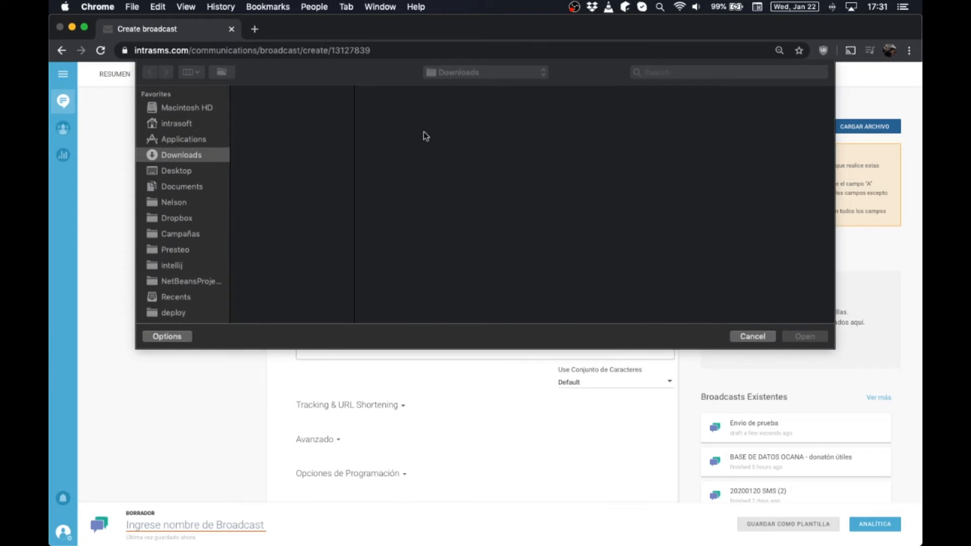
double_click(275, 106)
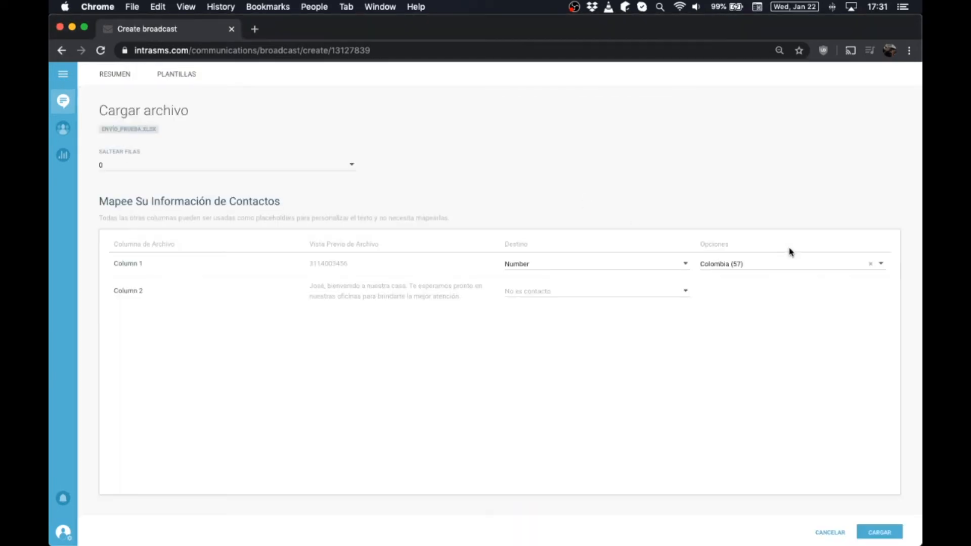
click(879, 532)
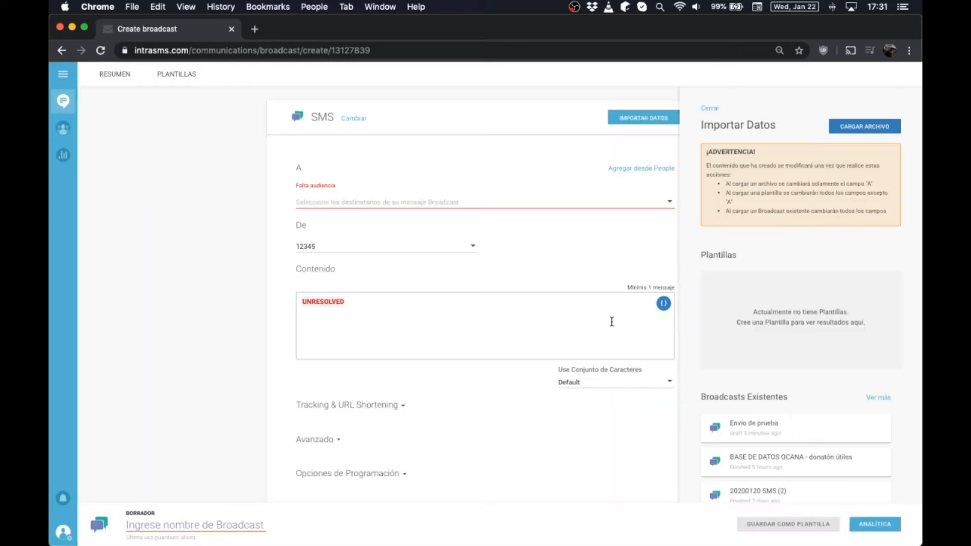
- Close the data import panel and scroll through the broadcast form
click(710, 108)
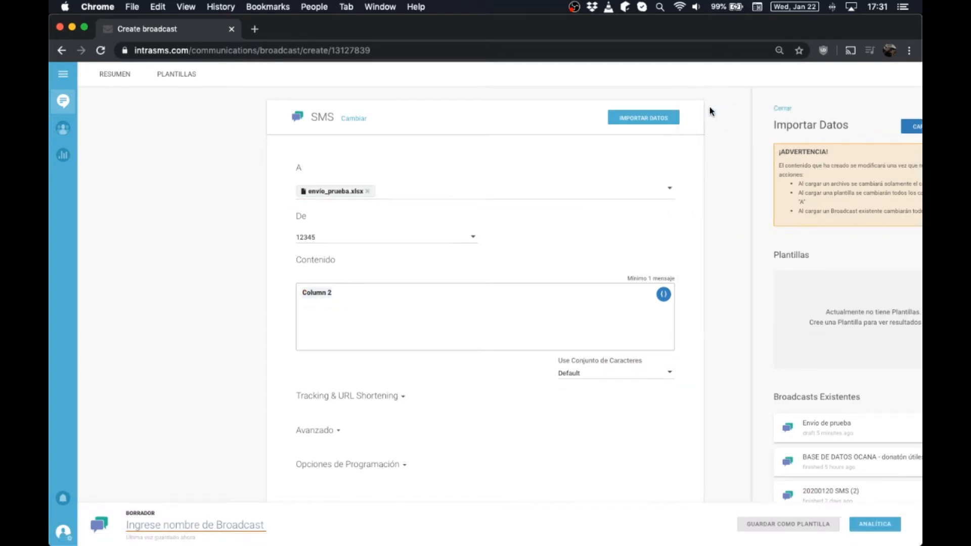
scroll(636, 360, down, 2)
scroll(637, 363, up, 2)
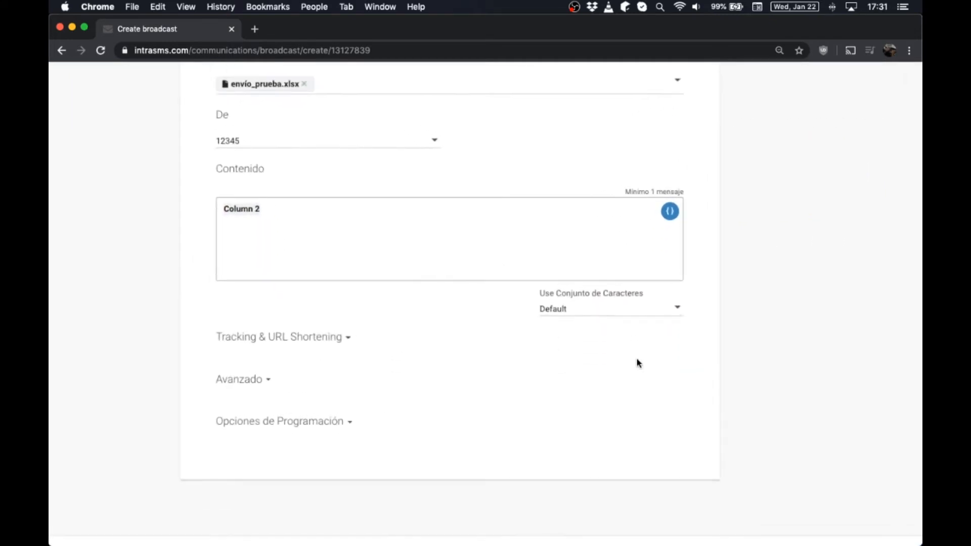
scroll(637, 363, down, 2)
scroll(637, 363, up, 2)
scroll(638, 363, down, 2)
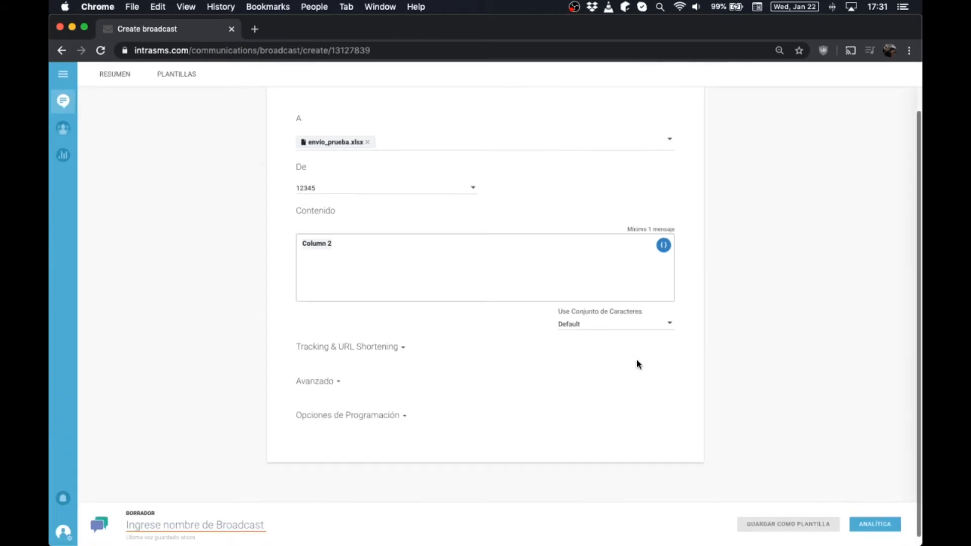
scroll(638, 364, up, 2)
scroll(638, 363, down, 1)
scroll(637, 363, down, 2)
scroll(637, 362, up, 2)
scroll(637, 362, down, 2)
- Name the broadcast 'Envío de prueba' and open its analytics summary
click(187, 523)
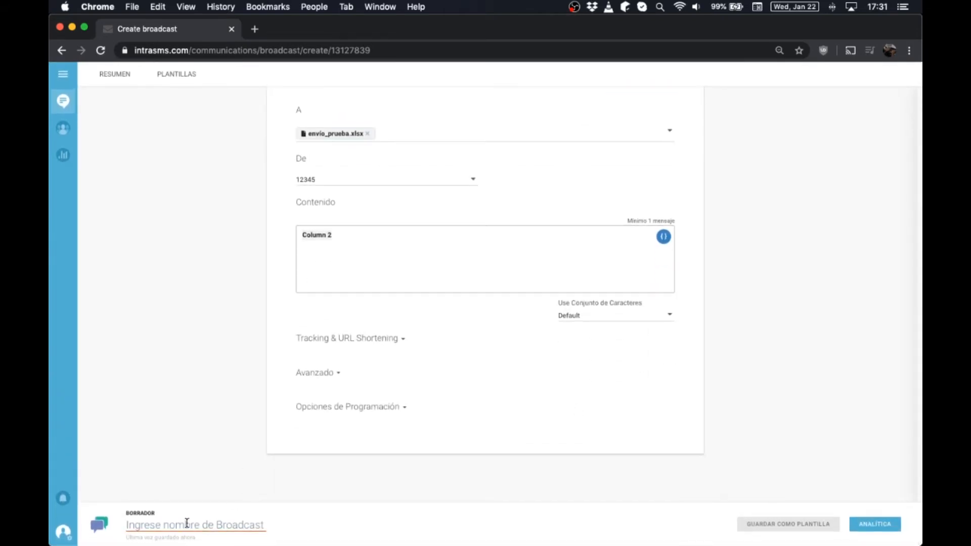
text(Envío de )
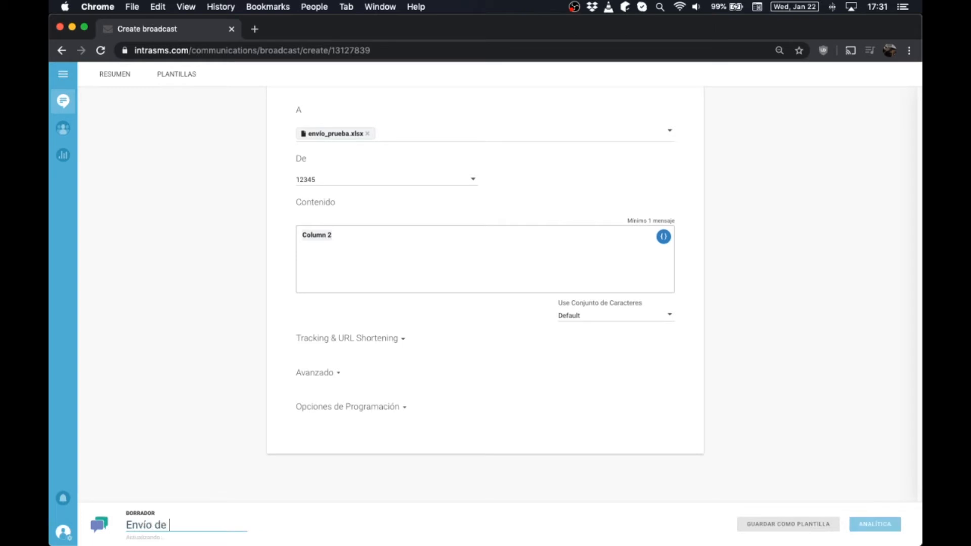
text(prueba)
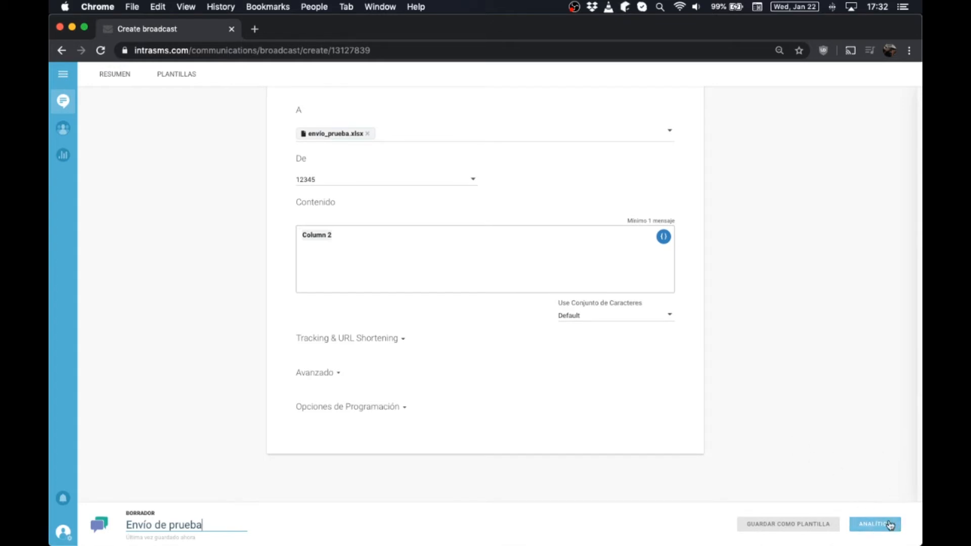
click(870, 528)
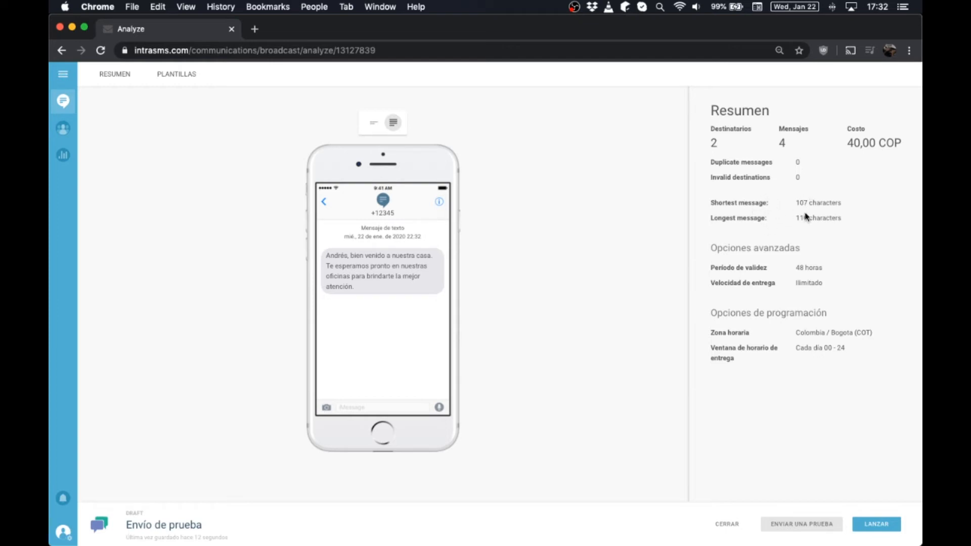
- Check the shortest and longest message lengths plus the 2 recipients and 4 messages
drag(796, 203, 835, 208)
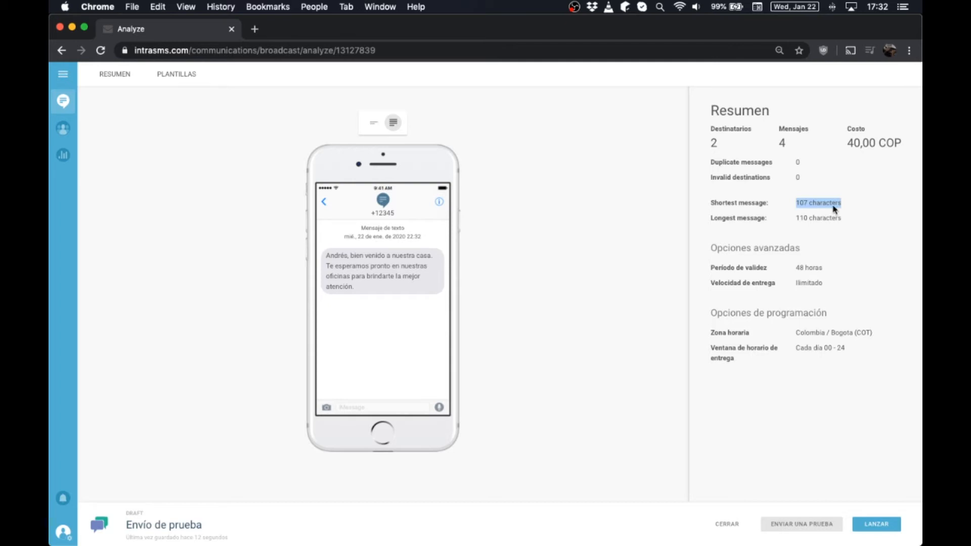
click(737, 225)
drag(795, 217, 852, 223)
click(852, 223)
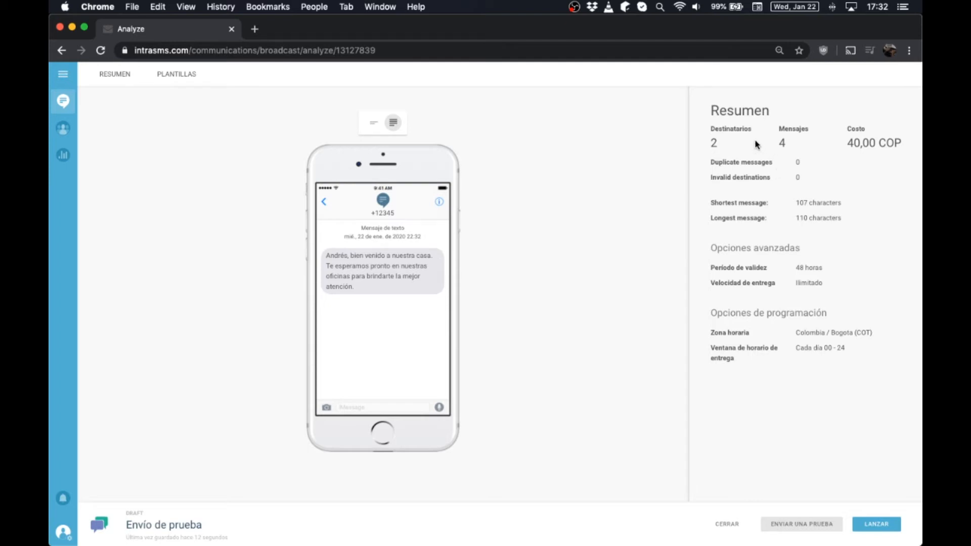
double_click(723, 143)
click(784, 143)
double_click(787, 143)
click(854, 239)
- Recheck the 107 and 110 character lengths and the end of the preview message
drag(797, 202, 809, 201)
double_click(803, 218)
click(831, 234)
drag(348, 288, 335, 288)
click(385, 301)
- Switch the broadcast's character set to Spanish and reload the analytics summary
click(727, 519)
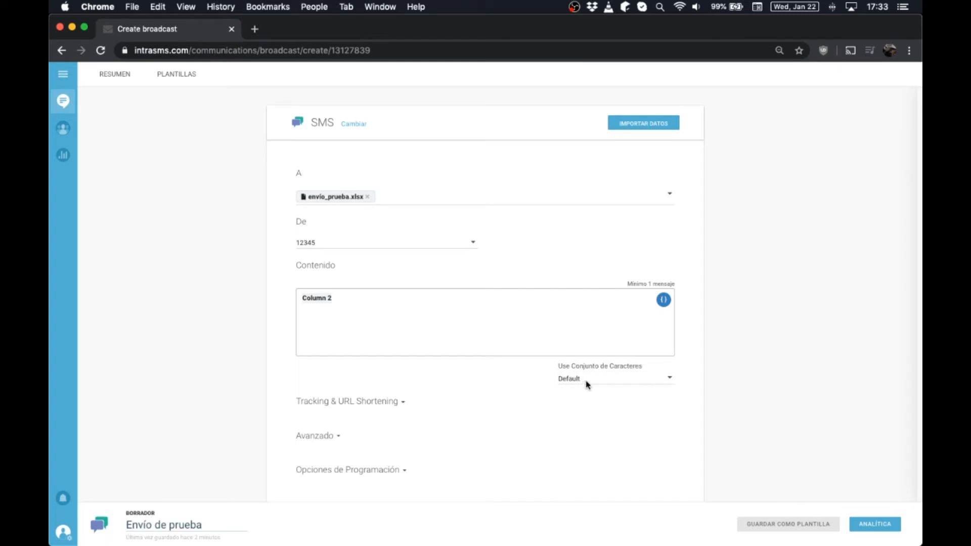
click(673, 381)
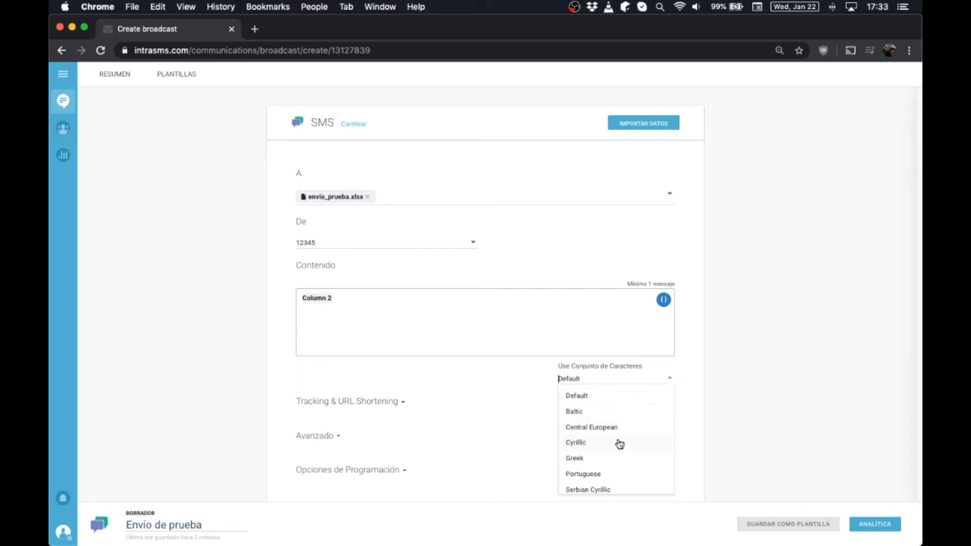
text(sp)
click(581, 395)
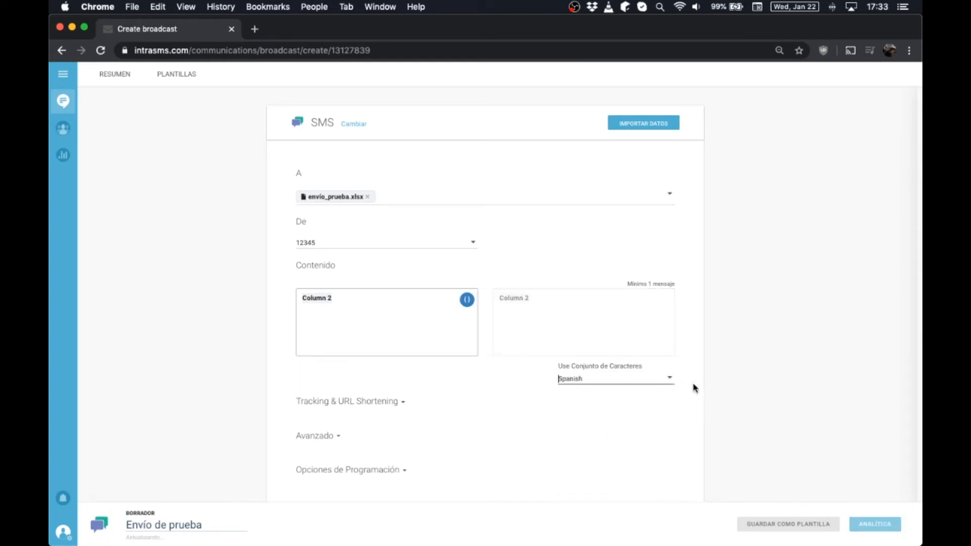
scroll(707, 380, down, 2)
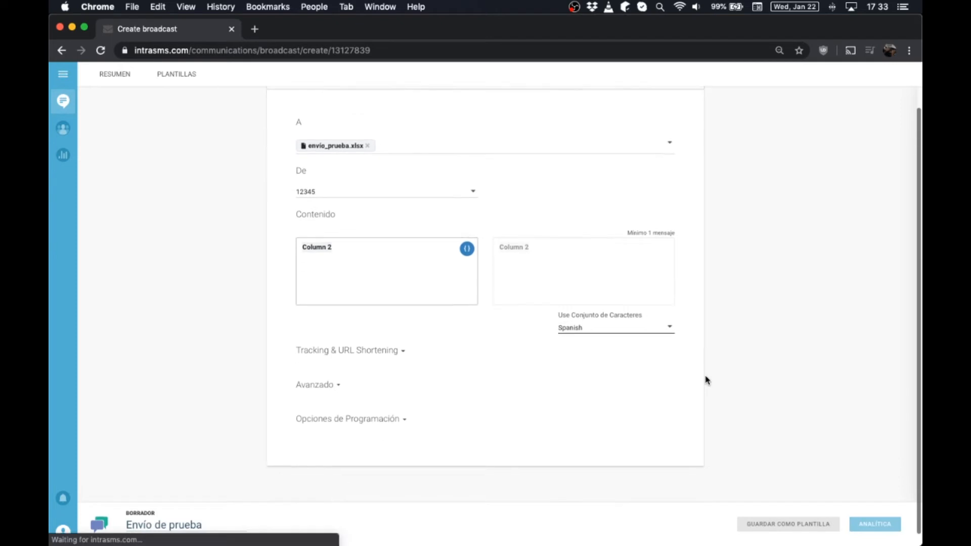
click(867, 525)
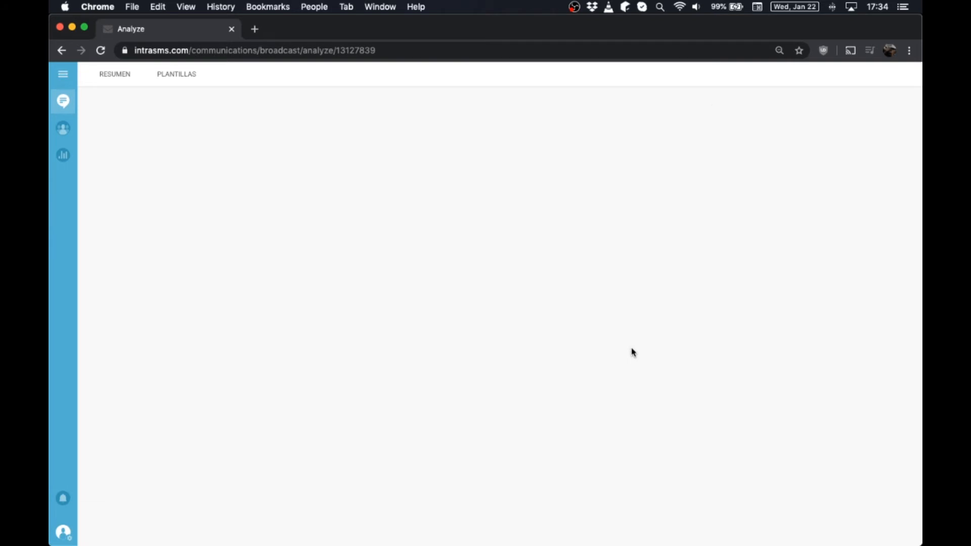
- Verify the summary now counts 2 messages and the preview shows 'atencion' without accents
double_click(786, 147)
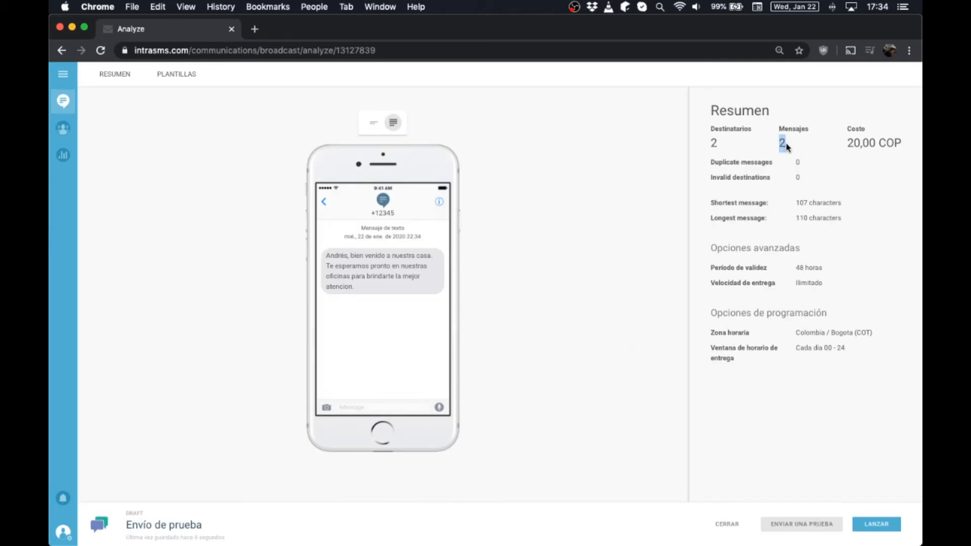
click(344, 286)
drag(345, 286, 353, 286)
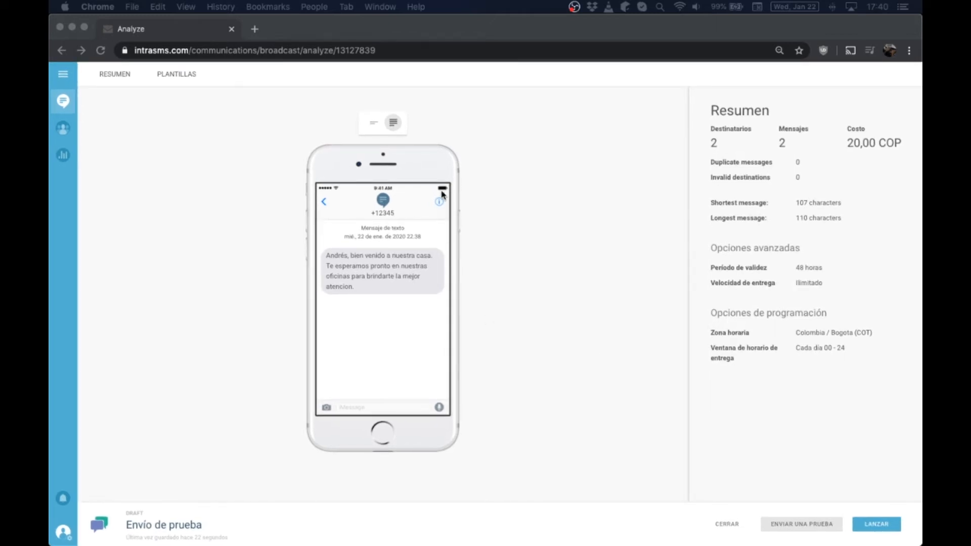
click(541, 378)
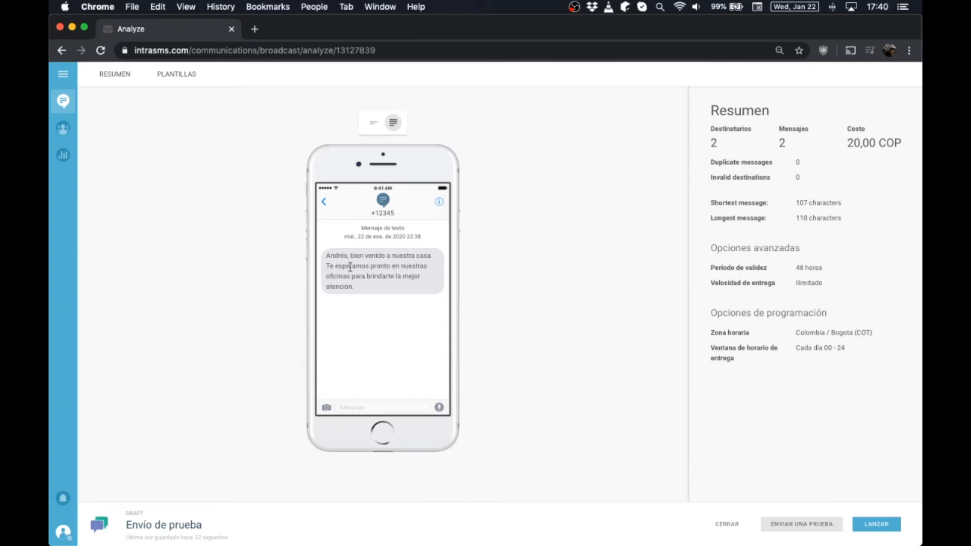
drag(330, 255, 370, 292)
click(366, 291)
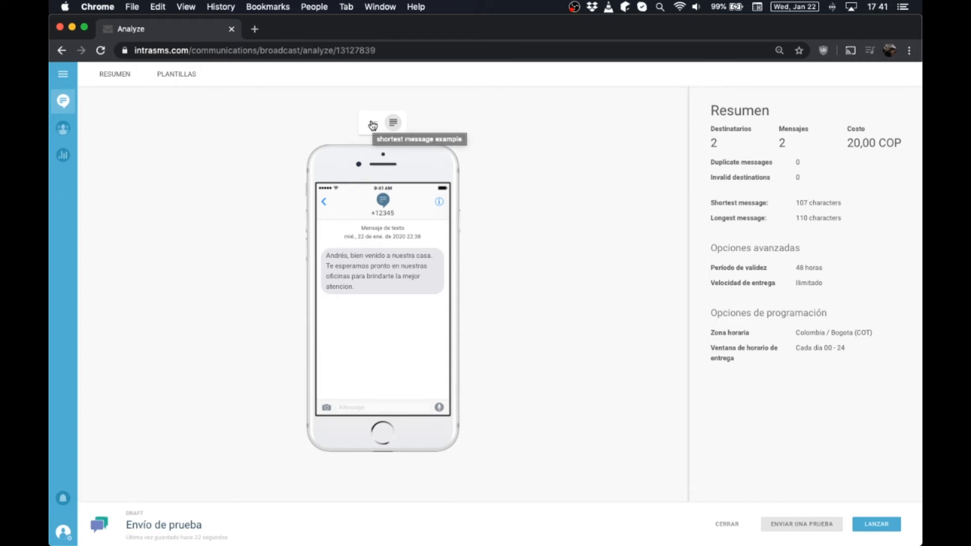
click(393, 123)
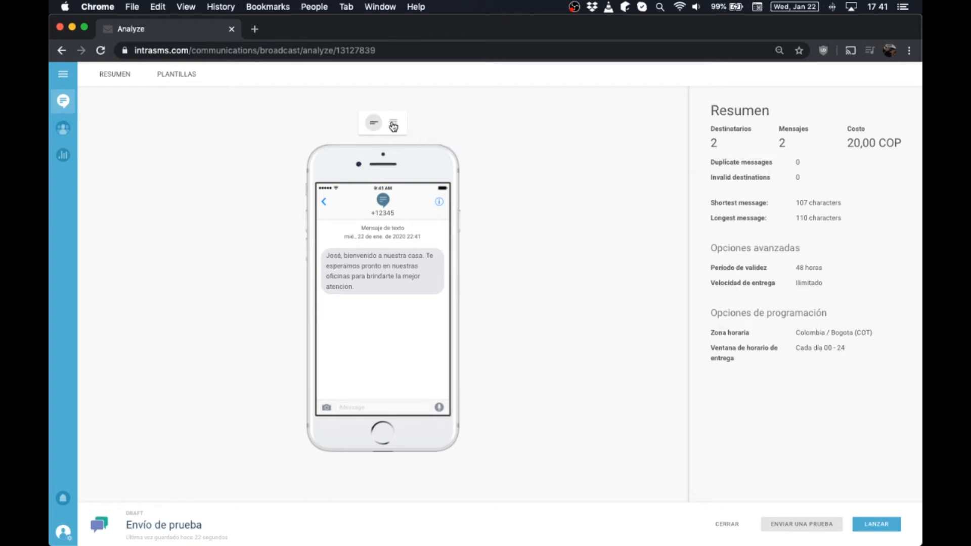
click(394, 125)
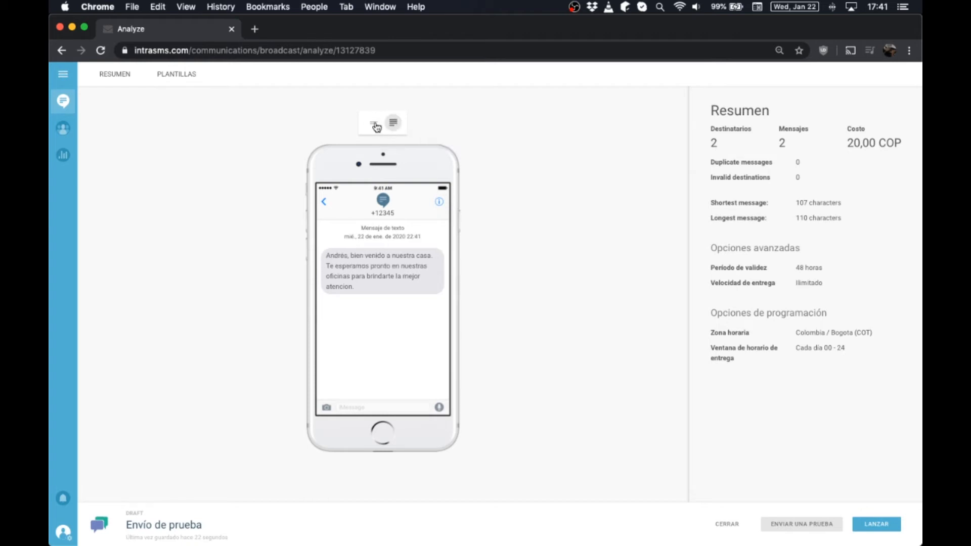
click(373, 124)
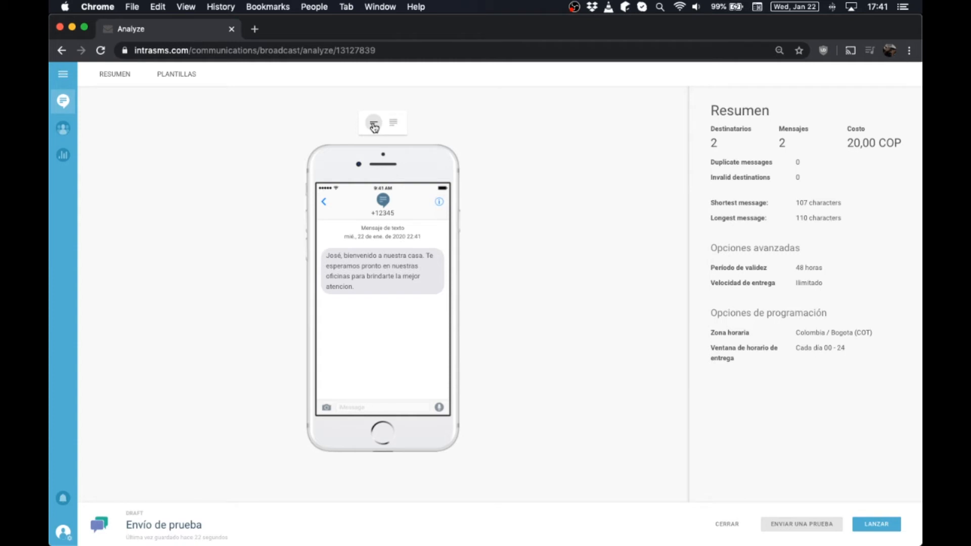
click(393, 126)
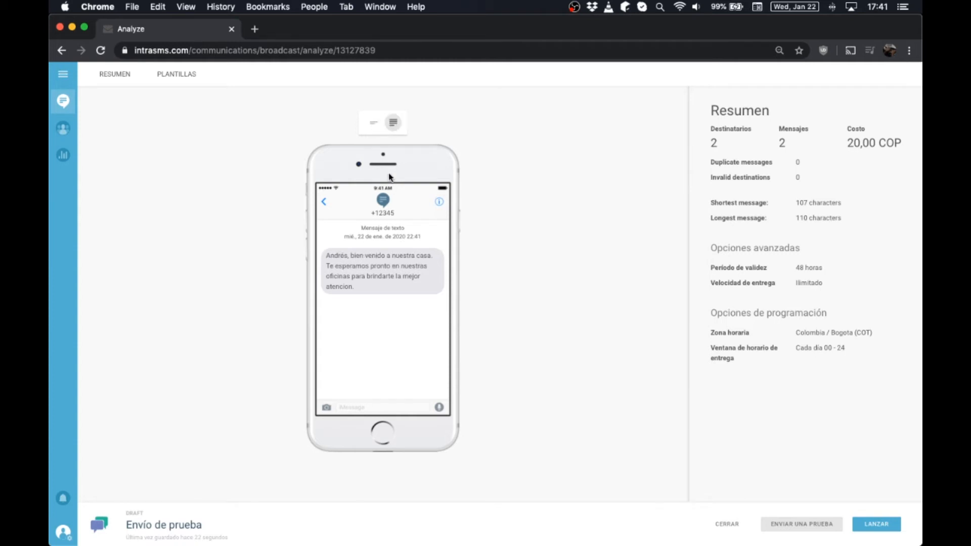
click(372, 127)
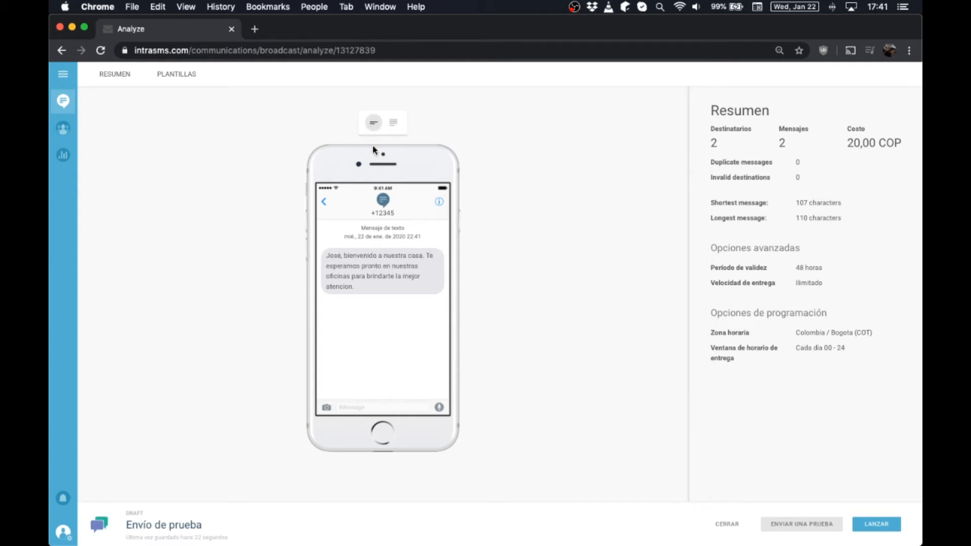
click(394, 129)
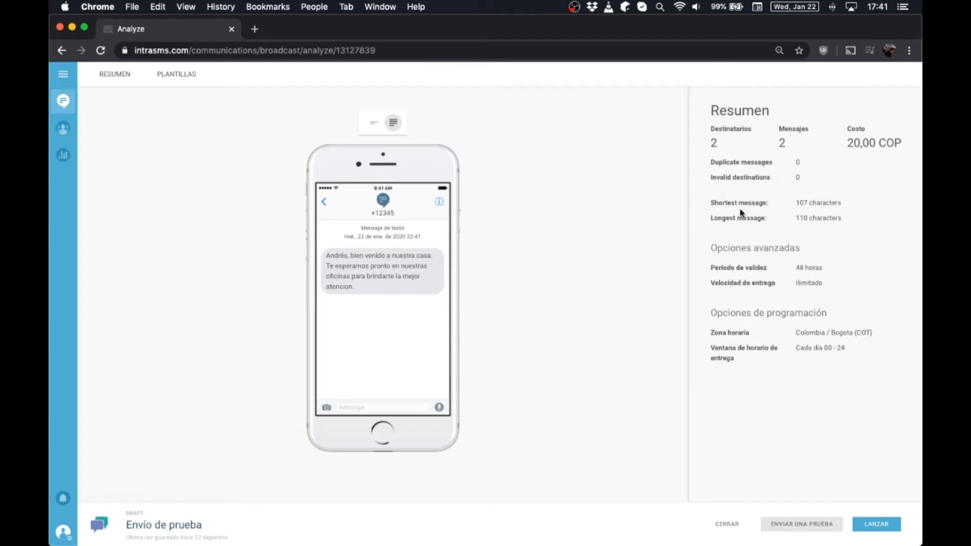
ctrl+scroll(818, 183, up, 5)
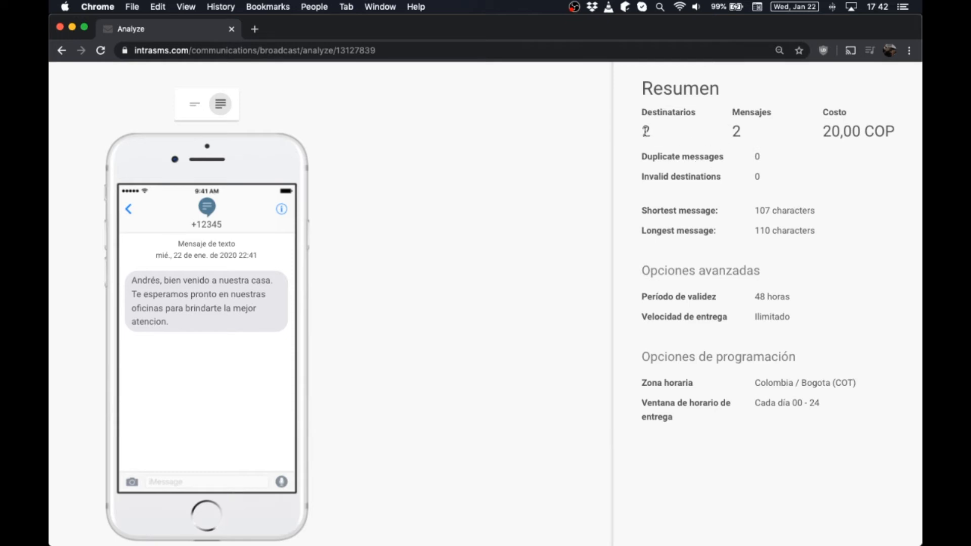
- Check the Destinatarios and Mensajes counts, both 2
double_click(645, 131)
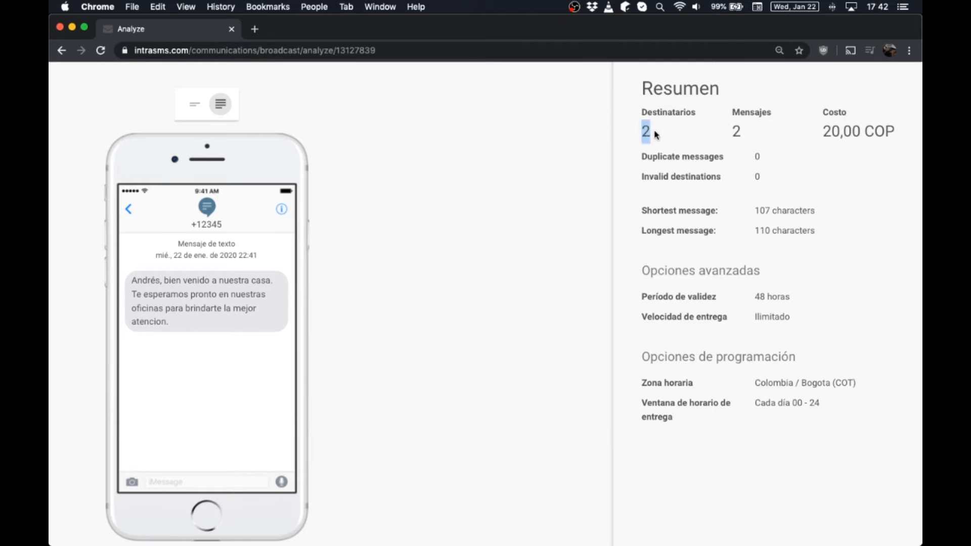
double_click(736, 131)
click(683, 144)
double_click(646, 131)
double_click(736, 131)
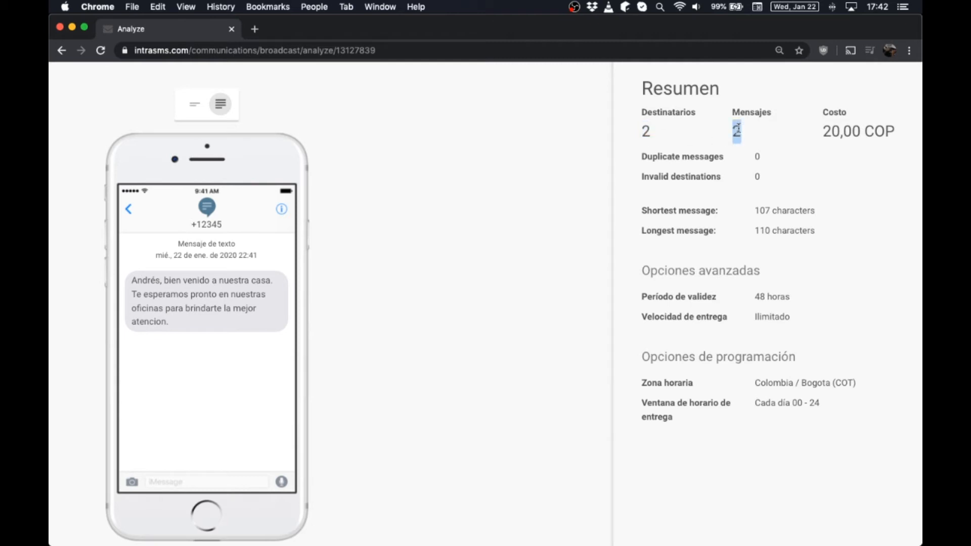
click(756, 177)
- Check the duplicate and invalid destination counts, both 0
double_click(756, 158)
click(758, 157)
double_click(757, 176)
click(757, 176)
- Check the 107 and 110 character message lengths, then switch to the envio_prueba workbook
drag(755, 212, 769, 210)
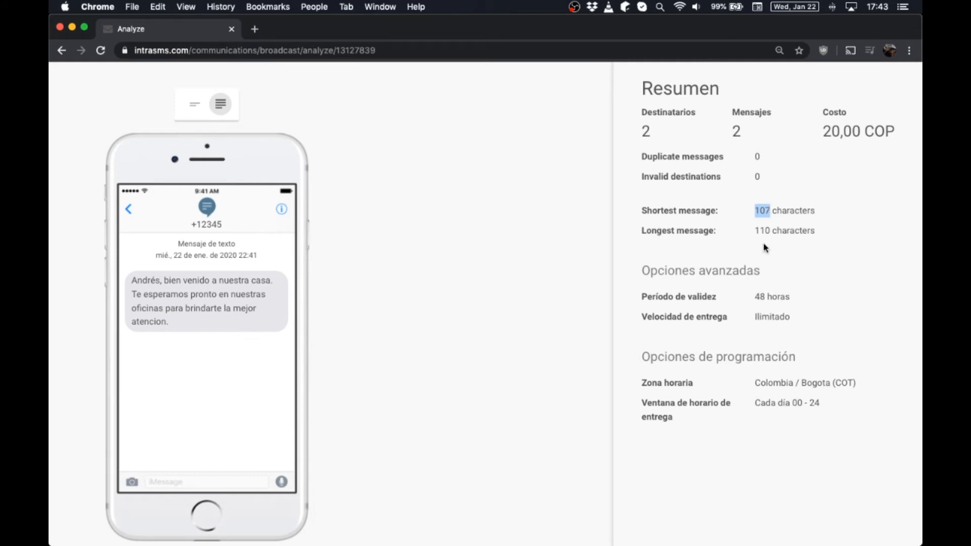
click(762, 231)
double_click(762, 231)
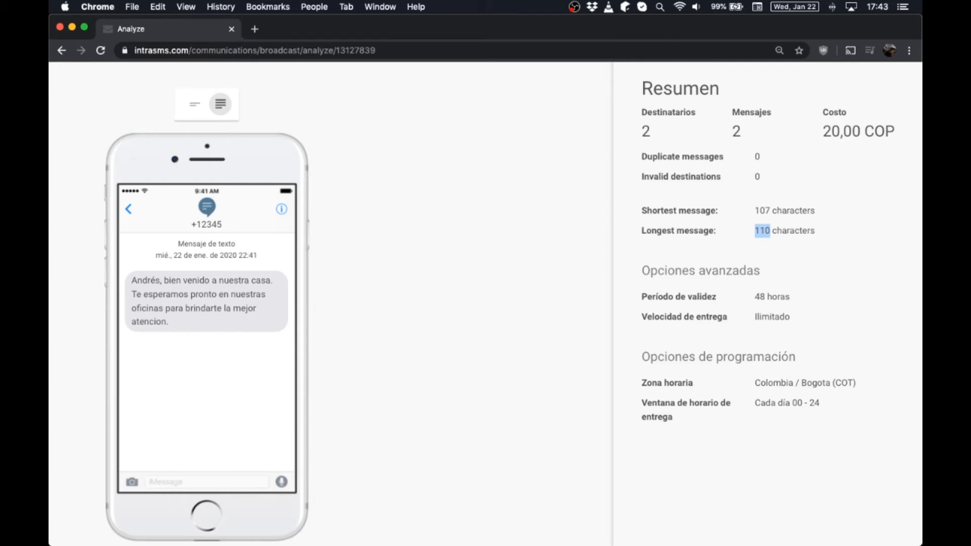
key(super+Tab)
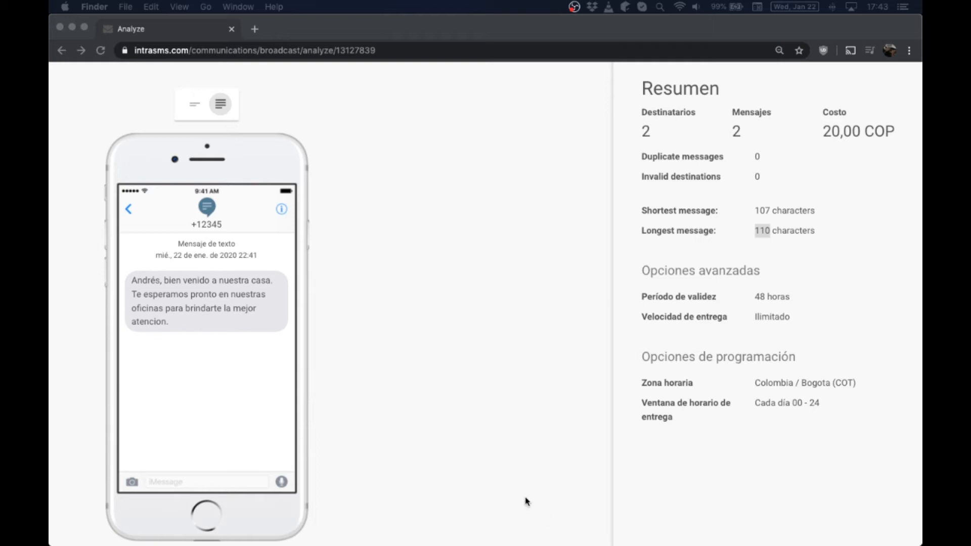
key(super+Tab)
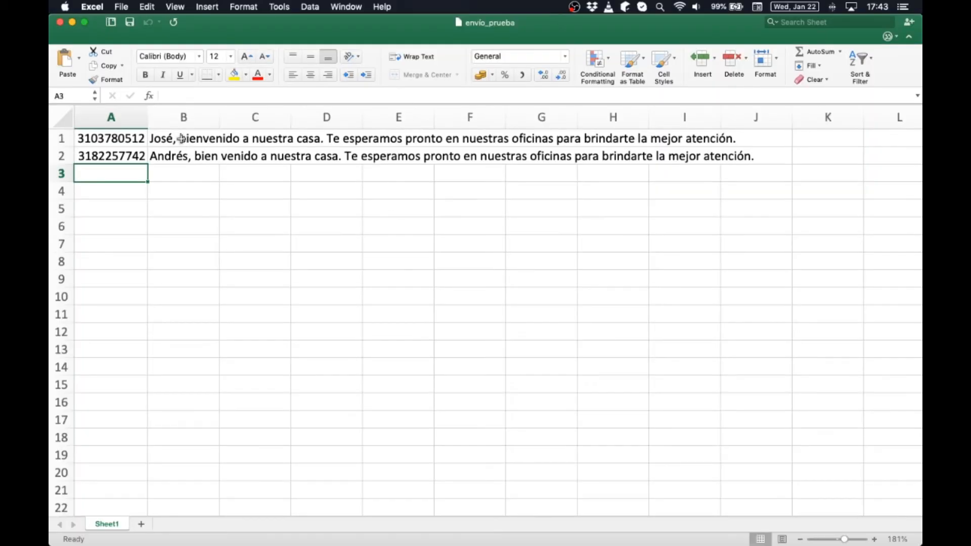
- Enter =LEN(B1) in C1 to count the first message's characters
click(182, 139)
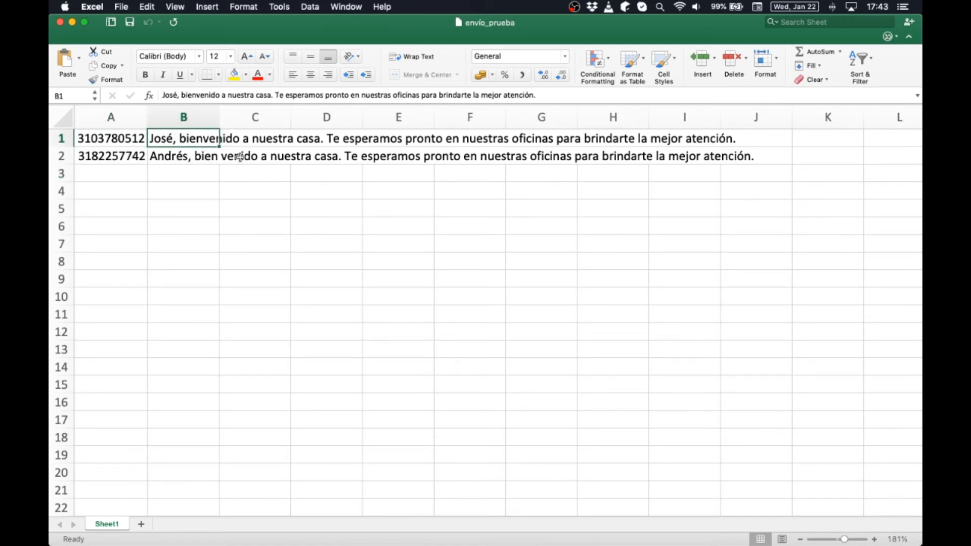
key(Right)
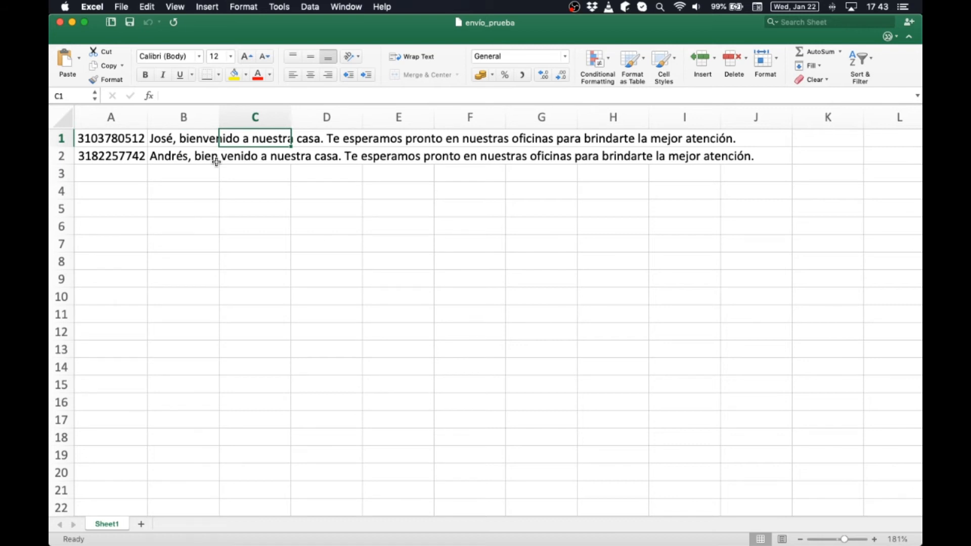
text(=)
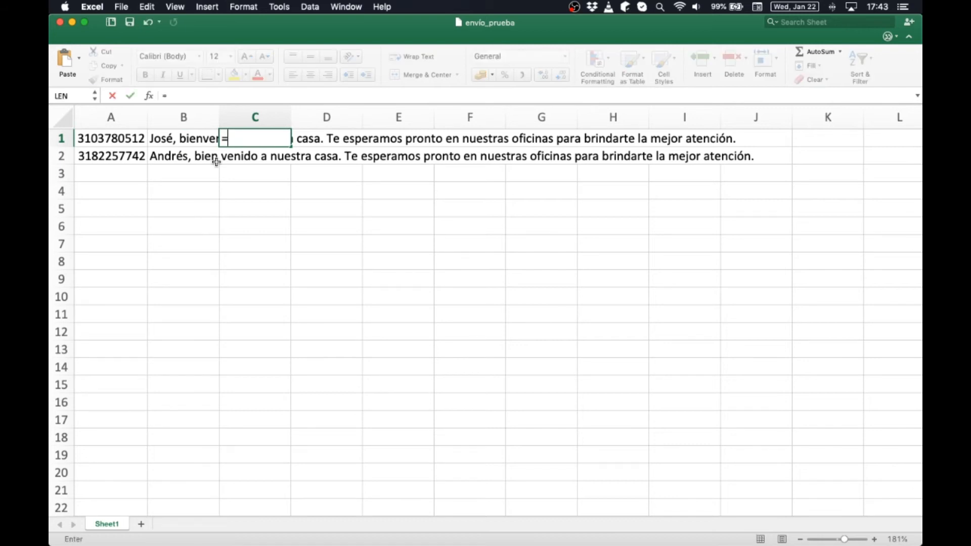
text(largo)
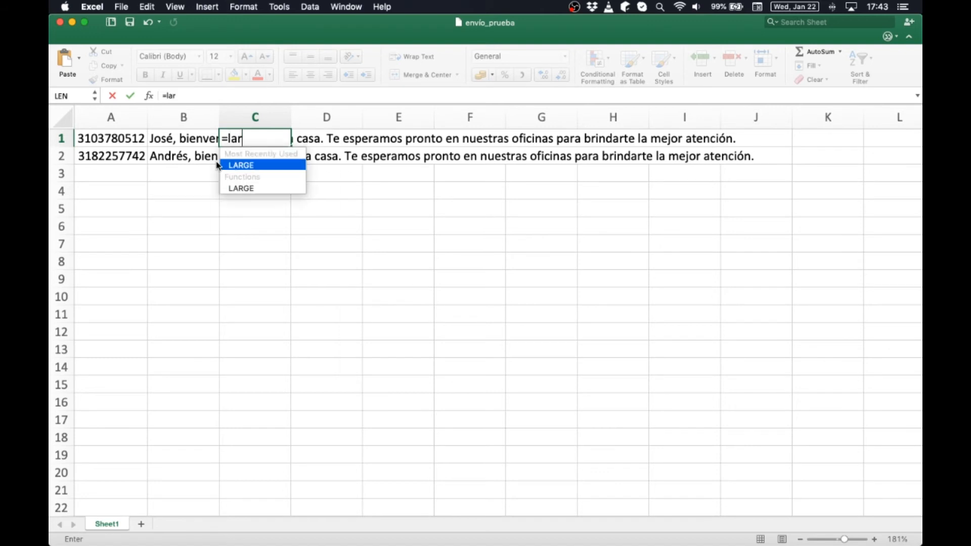
key(BackSpace)
key(BackSpace)
key(BackSpace)
key(BackSpace)
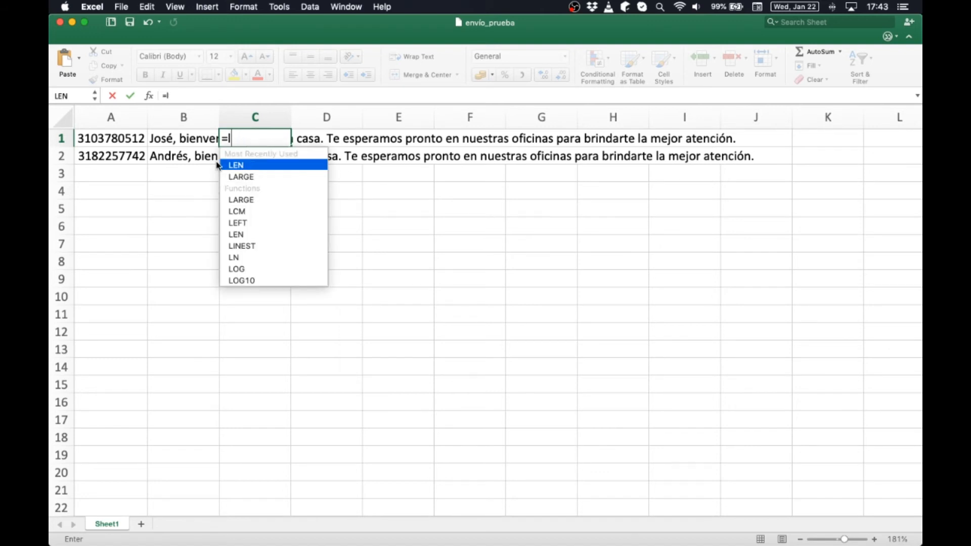
text(r)
key(BackSpace)
text(en()
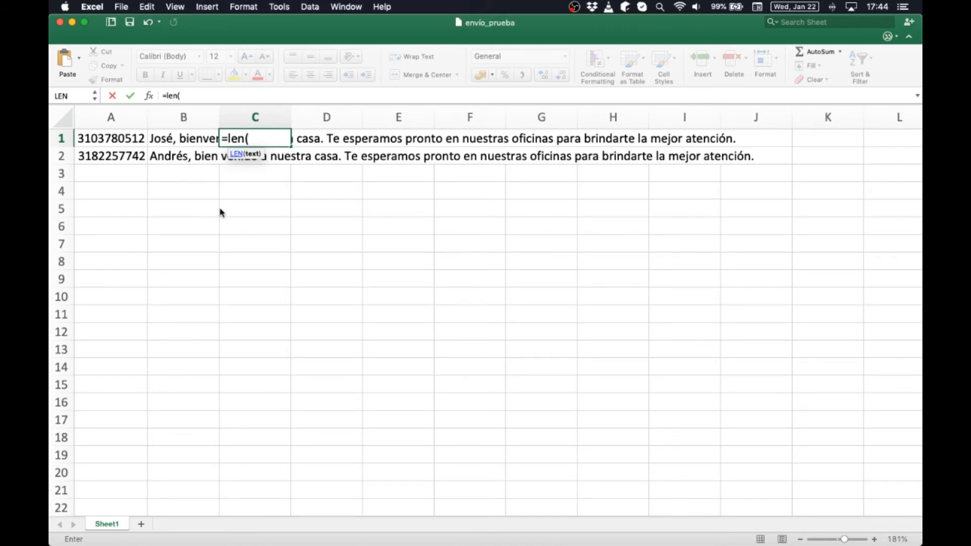
click(187, 138)
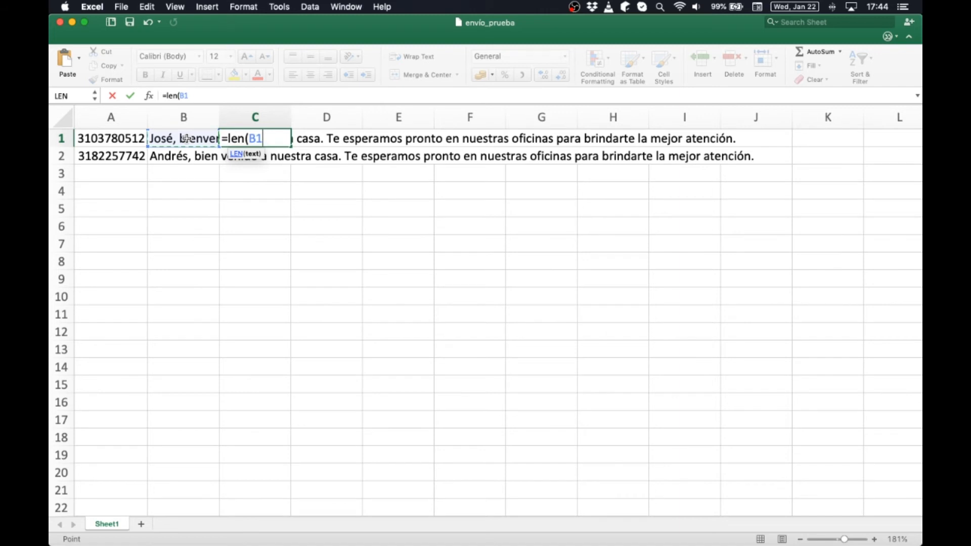
text())
key(Return)
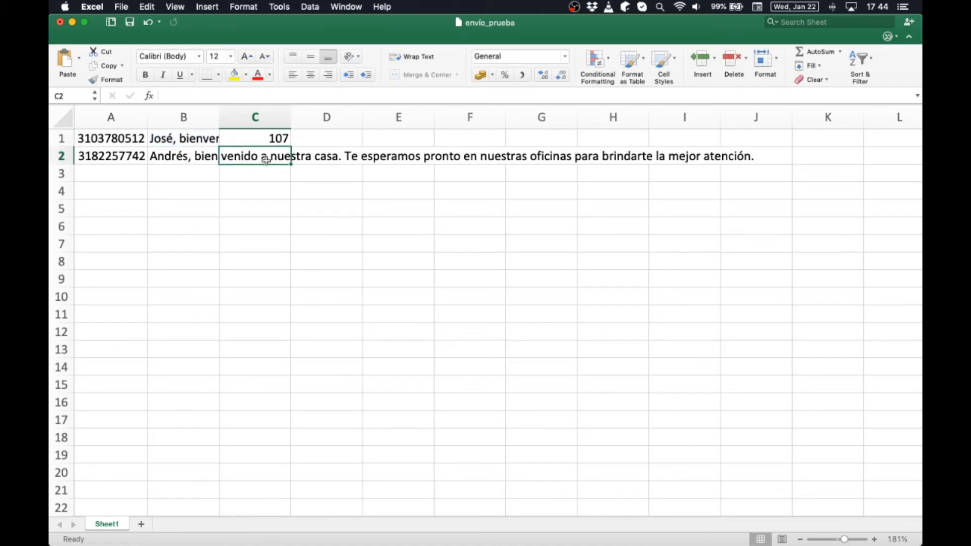
- Fill the LEN formula down to C2, giving 107 and 110, then return to the browser
click(279, 138)
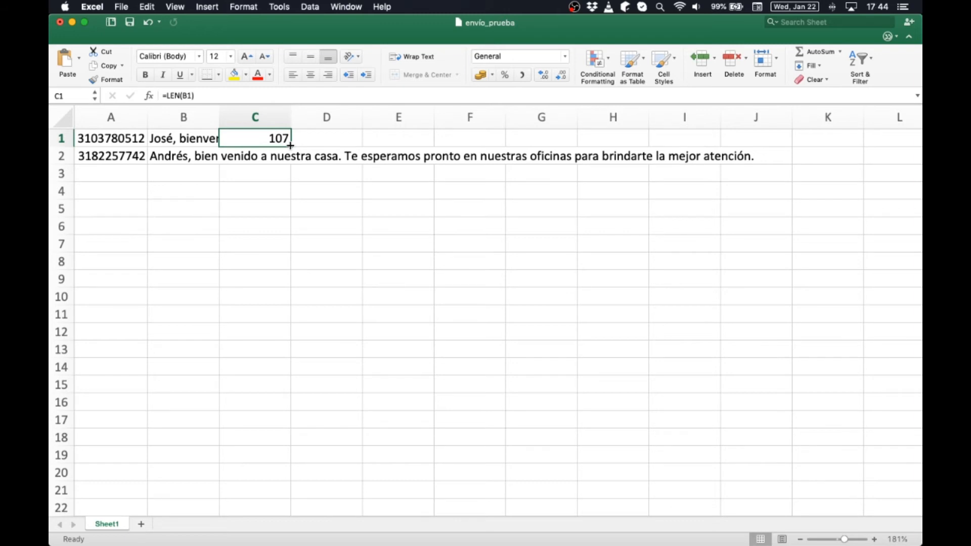
drag(291, 145, 291, 158)
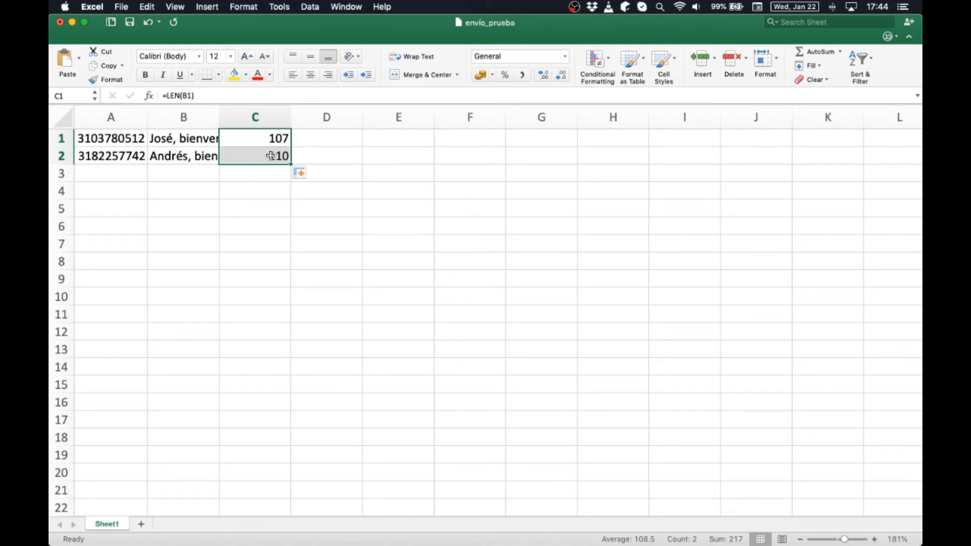
key(super+Tab)
- Match the summary's 107 and 110 character lengths against the sheet, then return to Excel
click(756, 219)
double_click(767, 210)
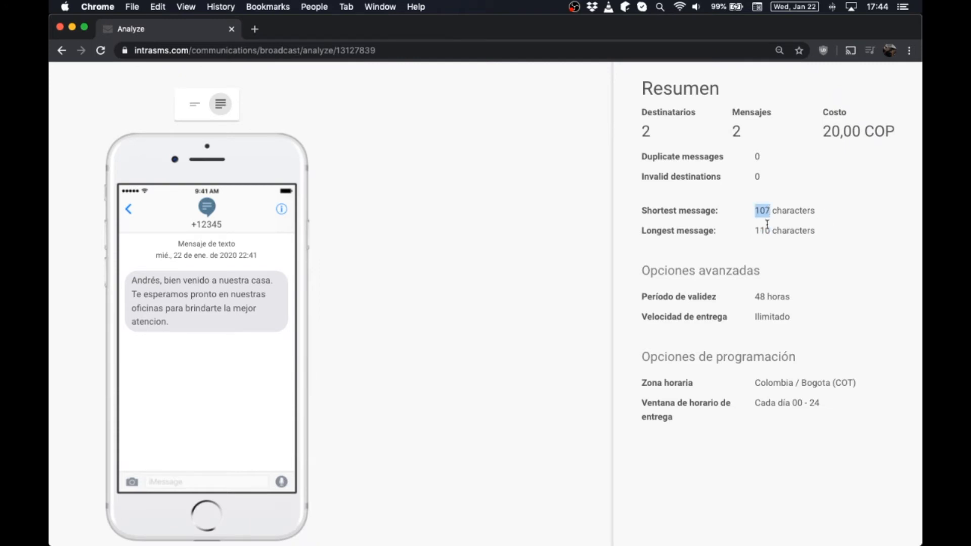
double_click(763, 230)
key(super+Tab)
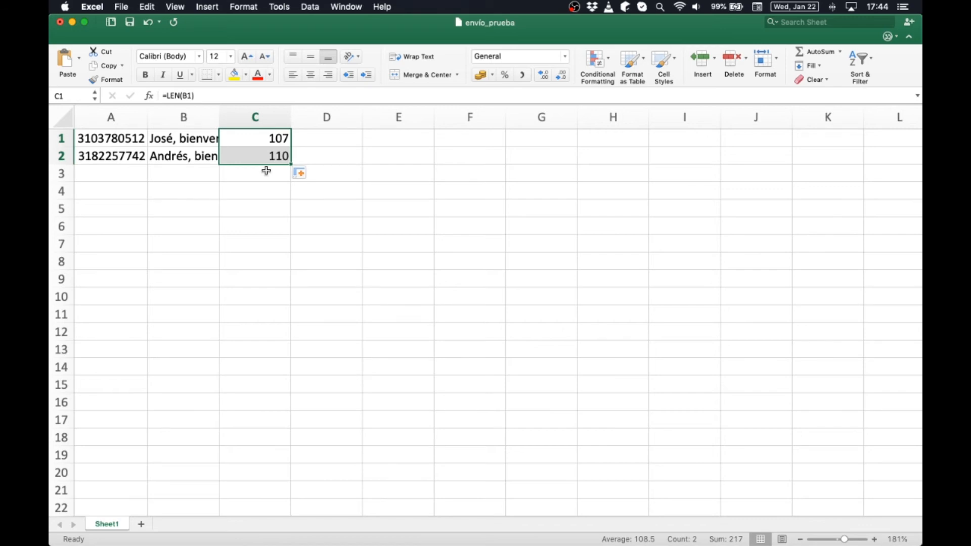
- Delete the length formulas in column C, select A1 and close the workbook
click(254, 117)
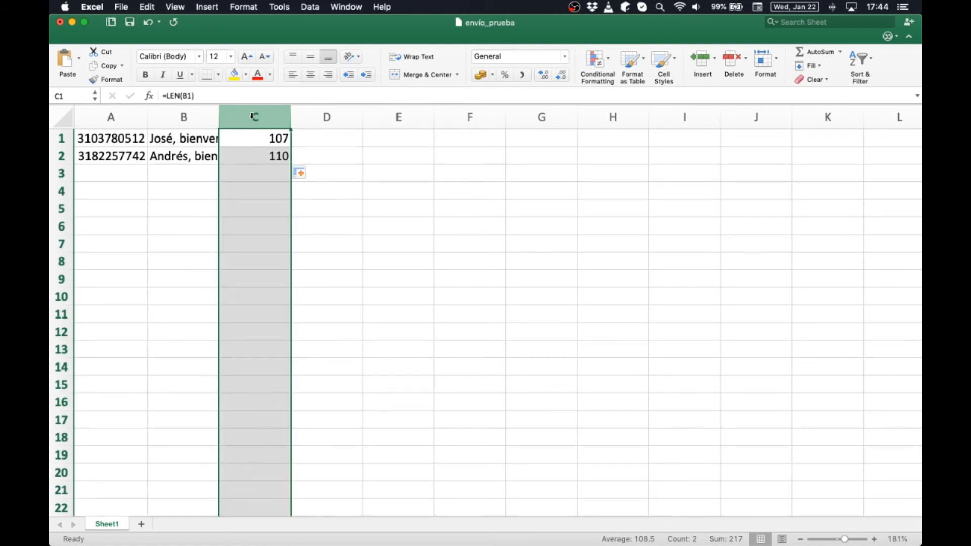
key(Delete)
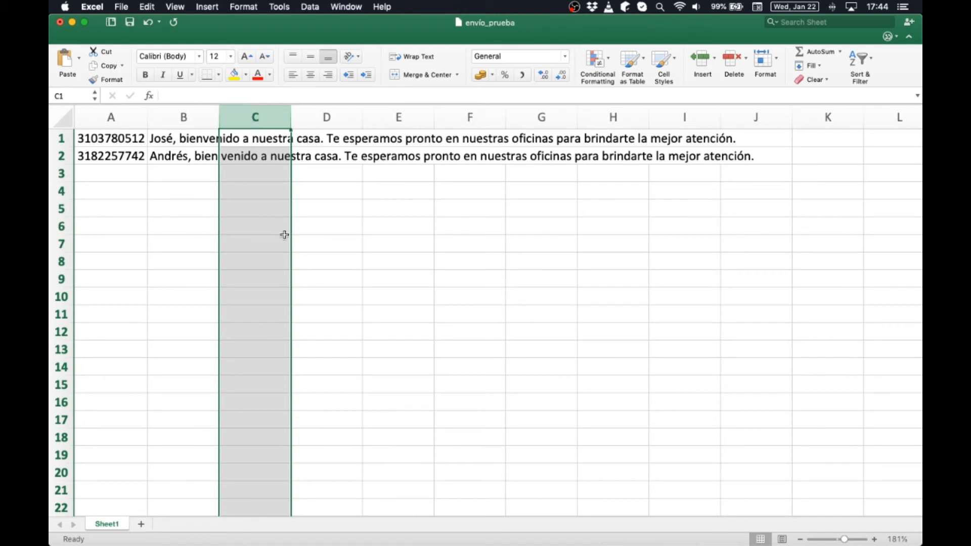
click(117, 138)
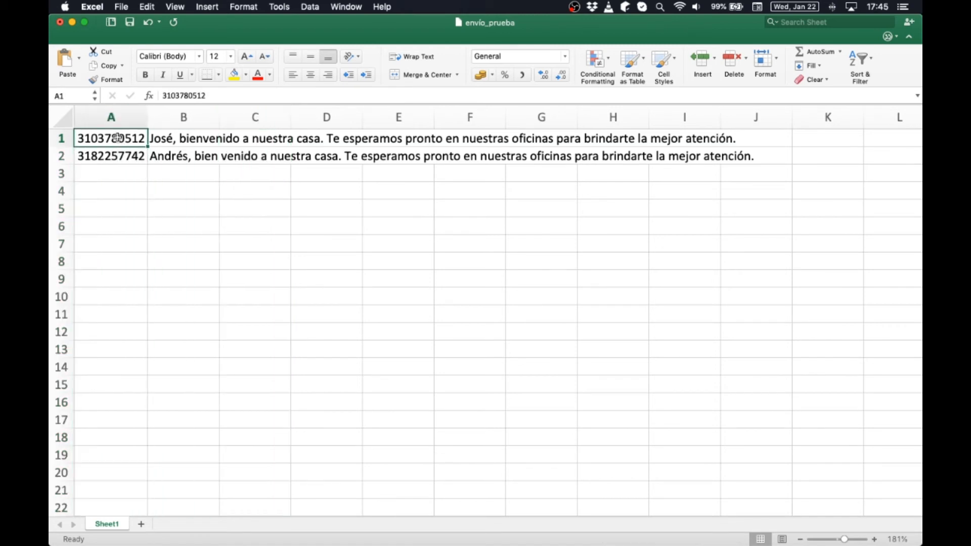
click(59, 22)
- Save the workbook and recheck the 107 and 110 lengths in the Intrasms summary
click(589, 107)
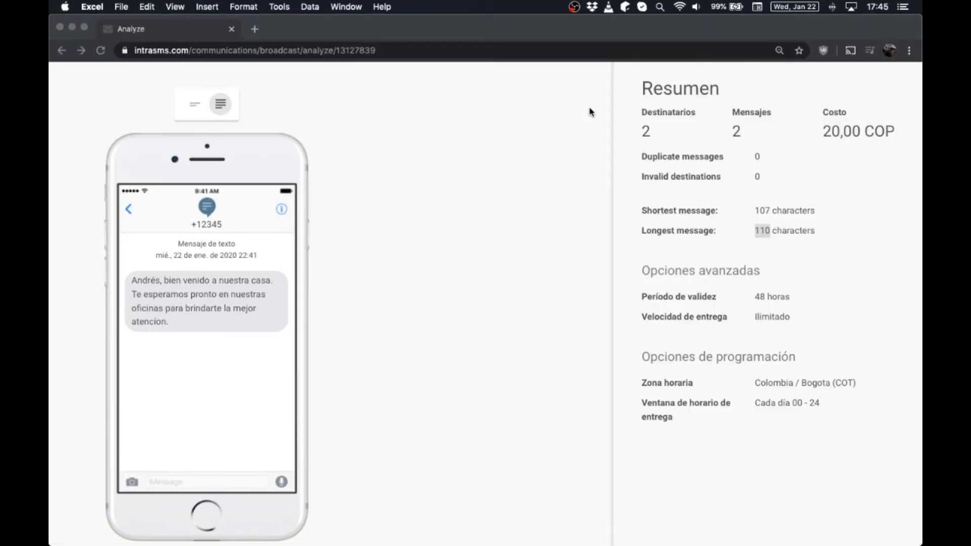
click(788, 250)
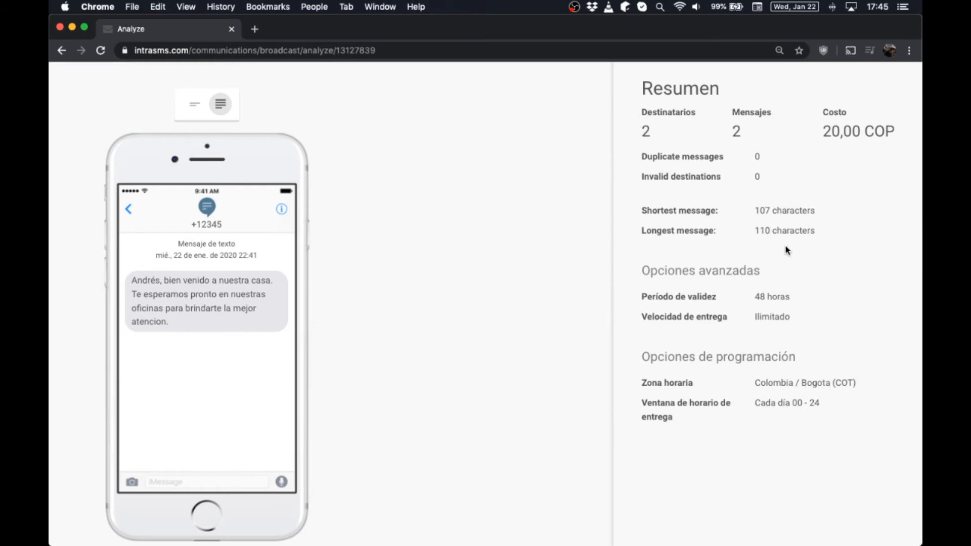
scroll(785, 246, up, 1)
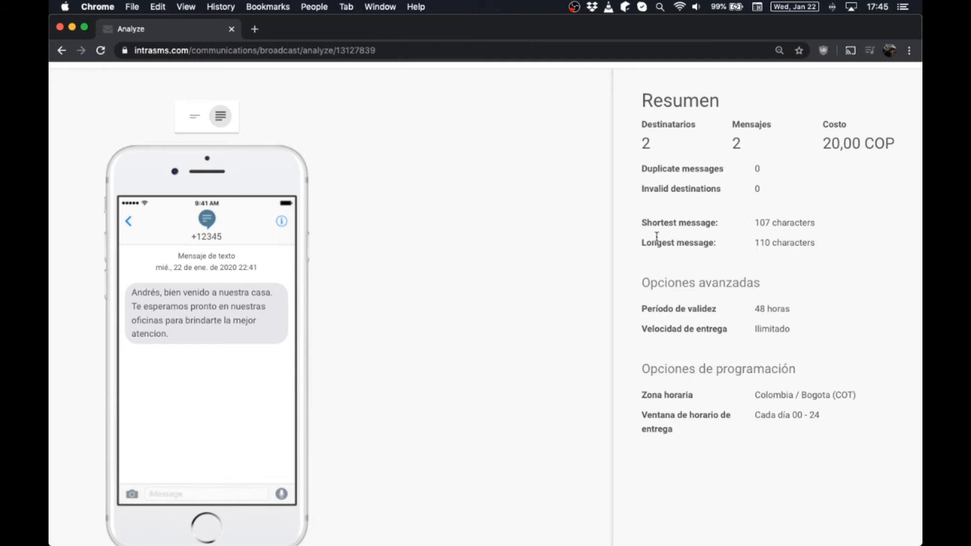
double_click(762, 222)
double_click(763, 243)
- Launch the Envío de prueba broadcast
scroll(819, 492, down, 5)
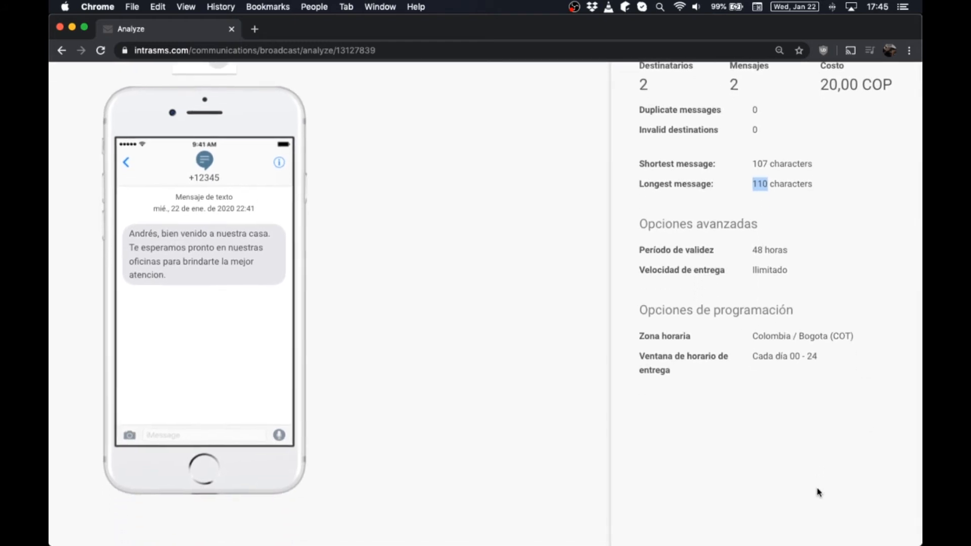
scroll(817, 490, up, 2)
scroll(818, 492, down, 3)
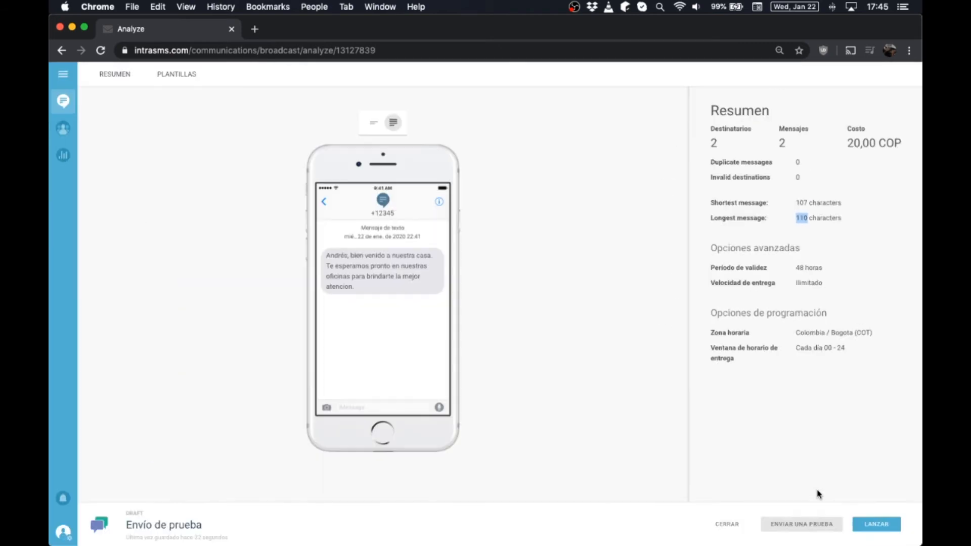
click(868, 525)
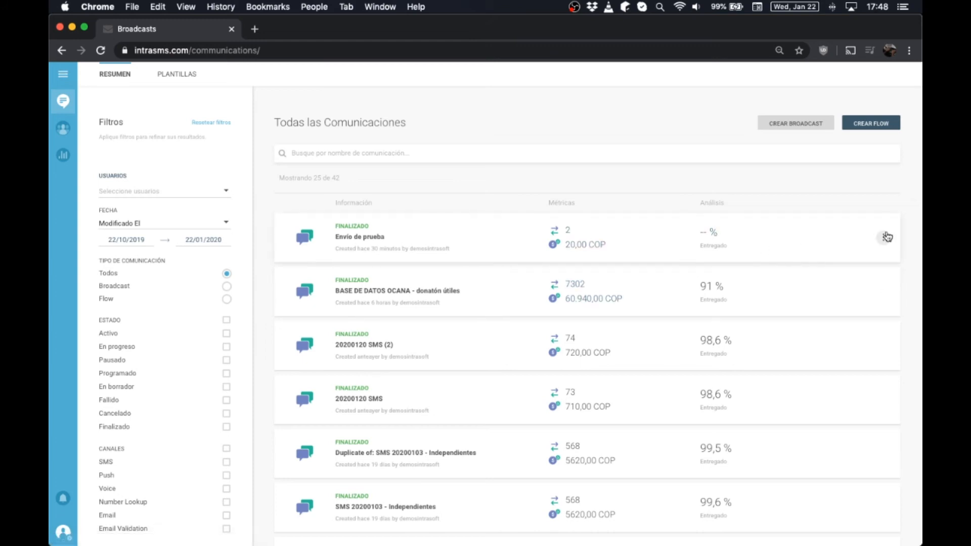
- Duplicate the 'Envío de prueba' broadcast into a new draft copy
click(884, 238)
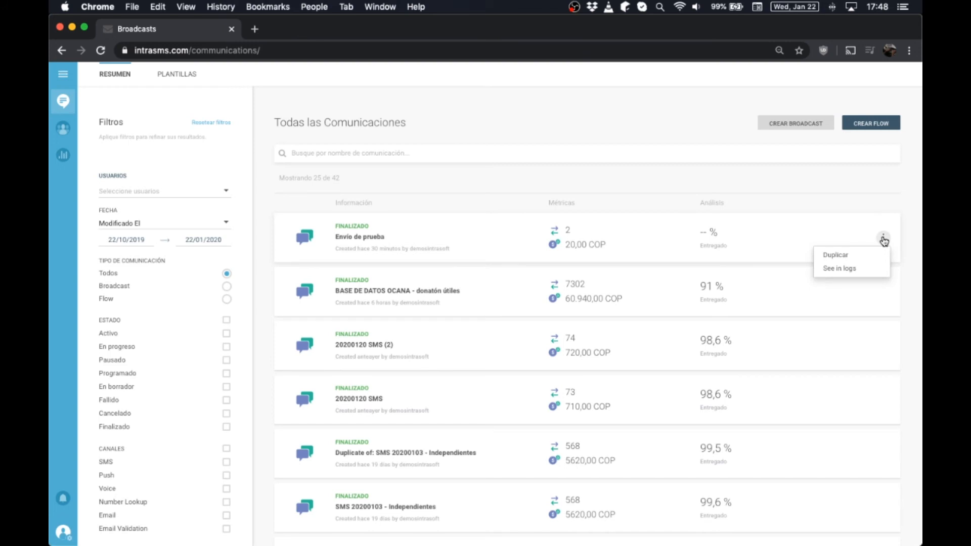
click(848, 259)
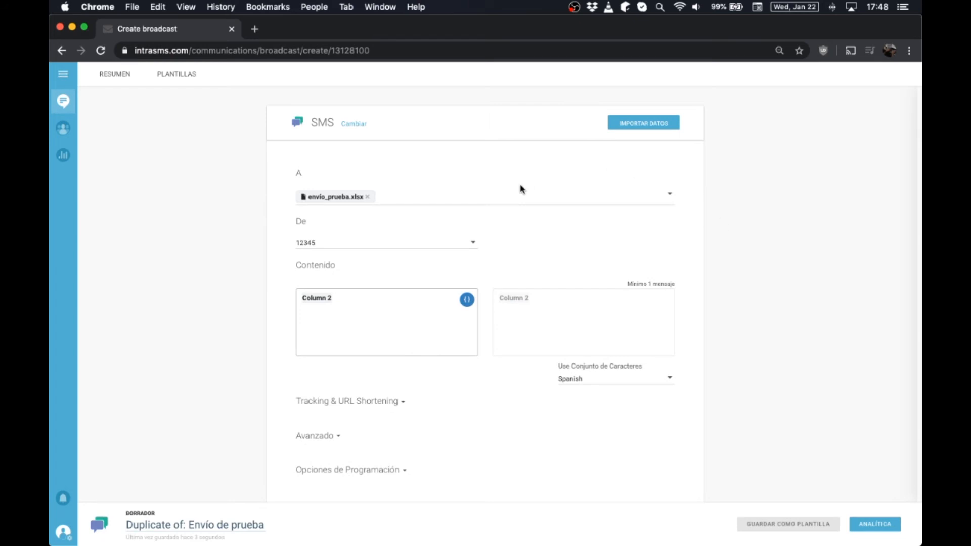
- Remove the envío_prueba.xlsx recipients file from the duplicated draft's A field
scroll(733, 291, down, 2)
scroll(731, 289, up, 2)
scroll(670, 297, down, 2)
scroll(670, 297, up, 2)
scroll(537, 272, down, 1)
scroll(537, 272, down, 2)
scroll(727, 347, up, 2)
click(188, 524)
click(370, 198)
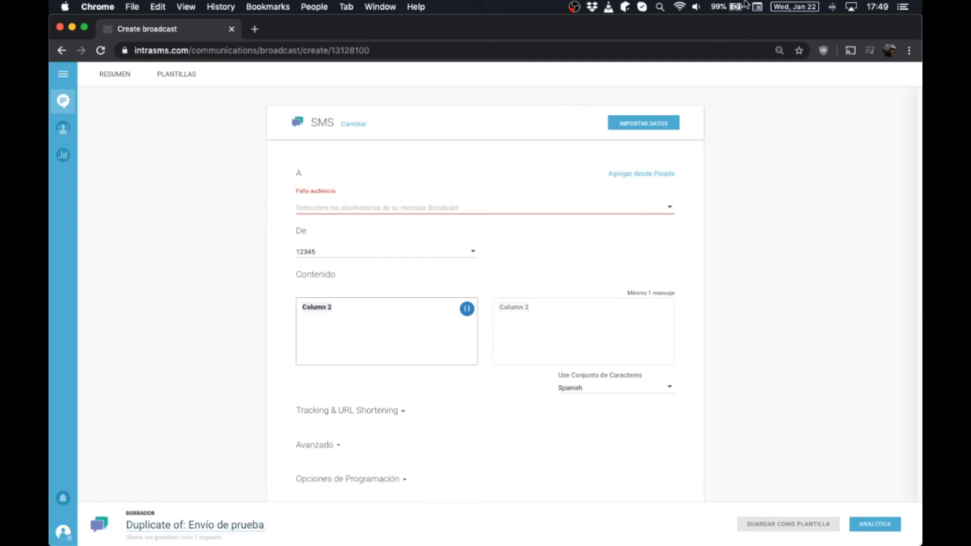
- Re-import envío_prueba.xlsx as the draft's recipients, with Column 2 as message content
click(662, 132)
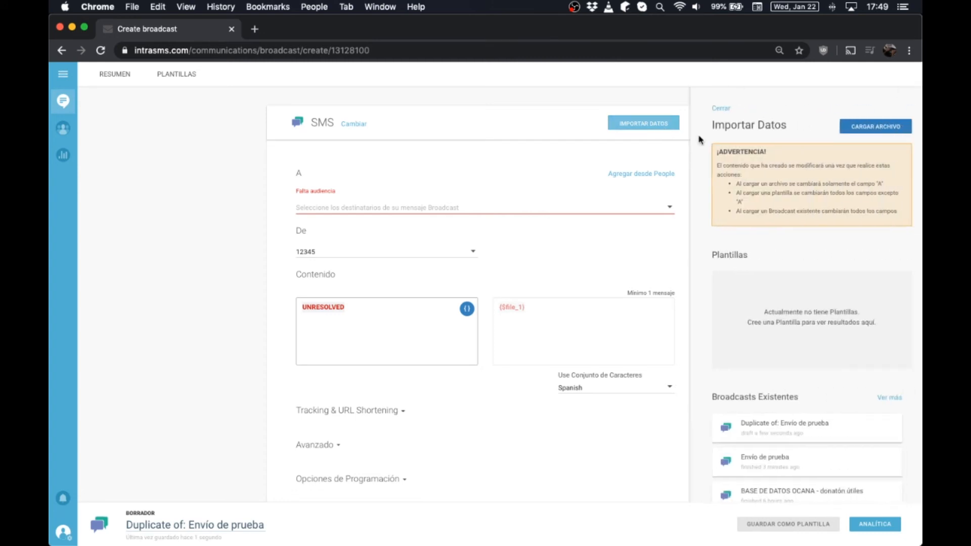
click(858, 129)
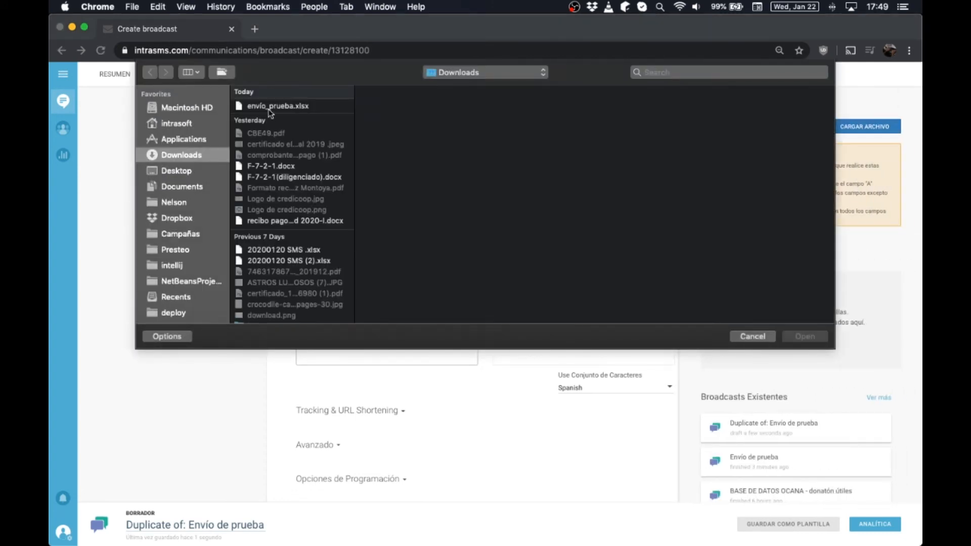
double_click(266, 108)
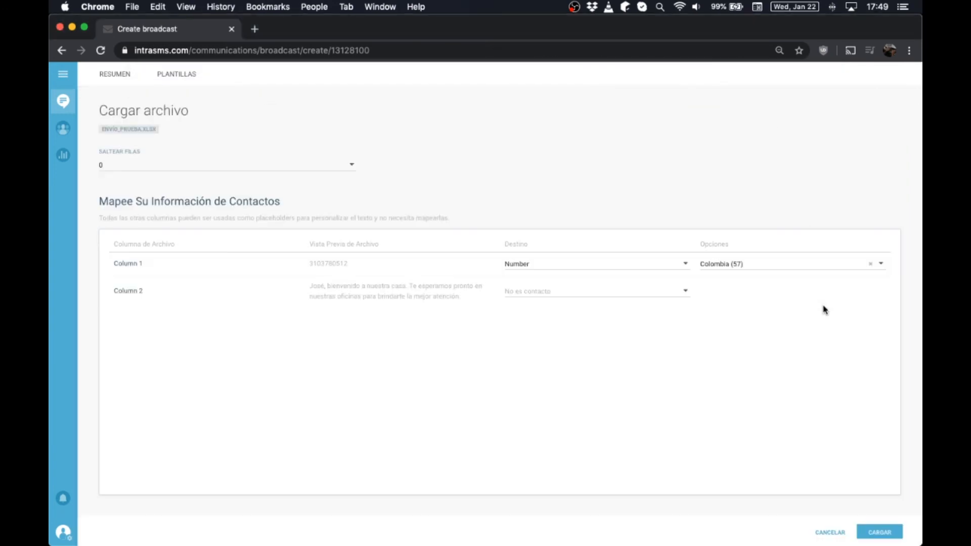
click(880, 534)
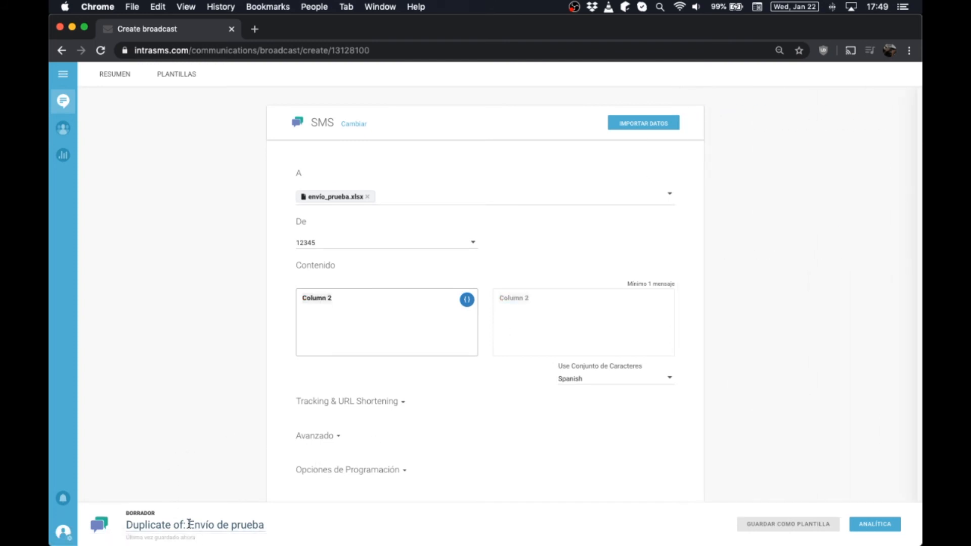
- Rename the draft from 'Duplicate of: Envío de prueba' to 'Envío de prueba. Programados'
drag(191, 522, 51, 542)
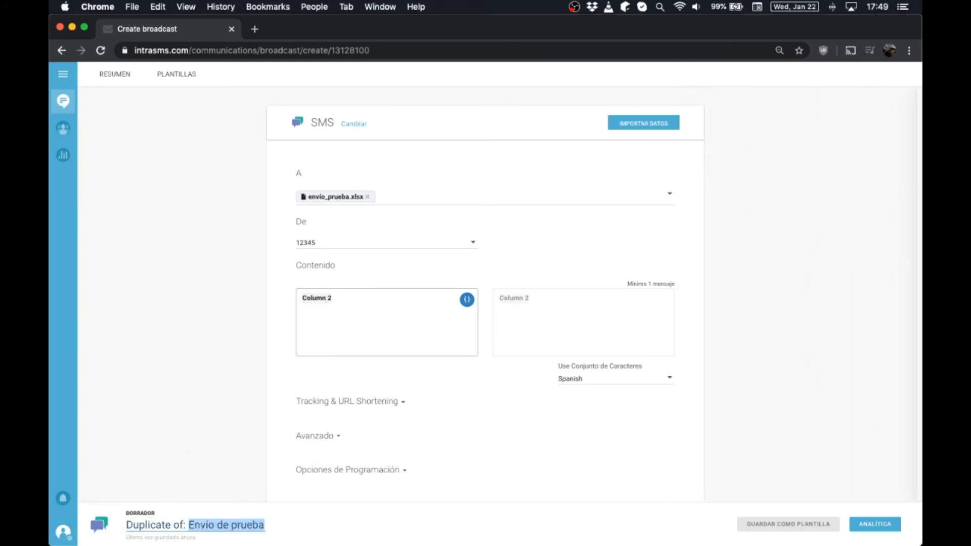
click(189, 524)
key(shift+super+Left)
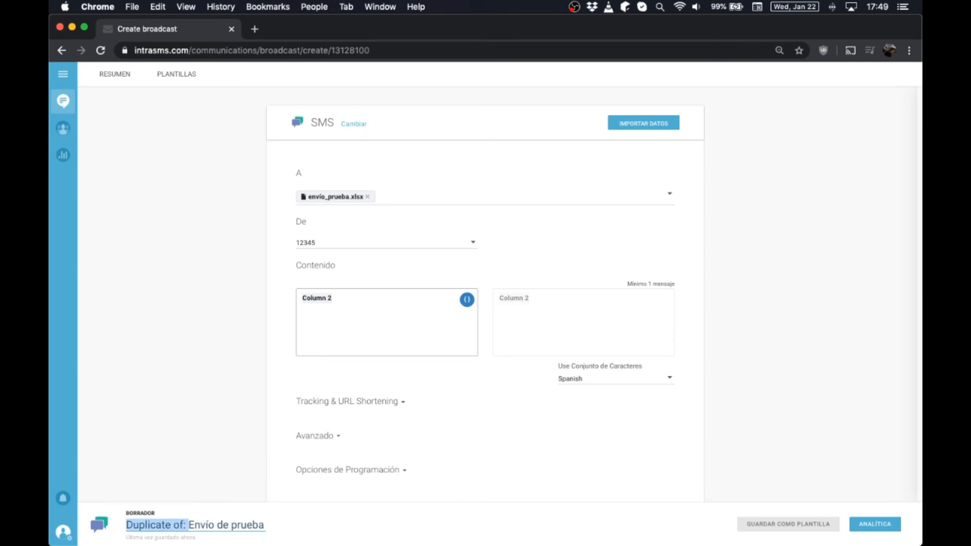
key(BackSpace)
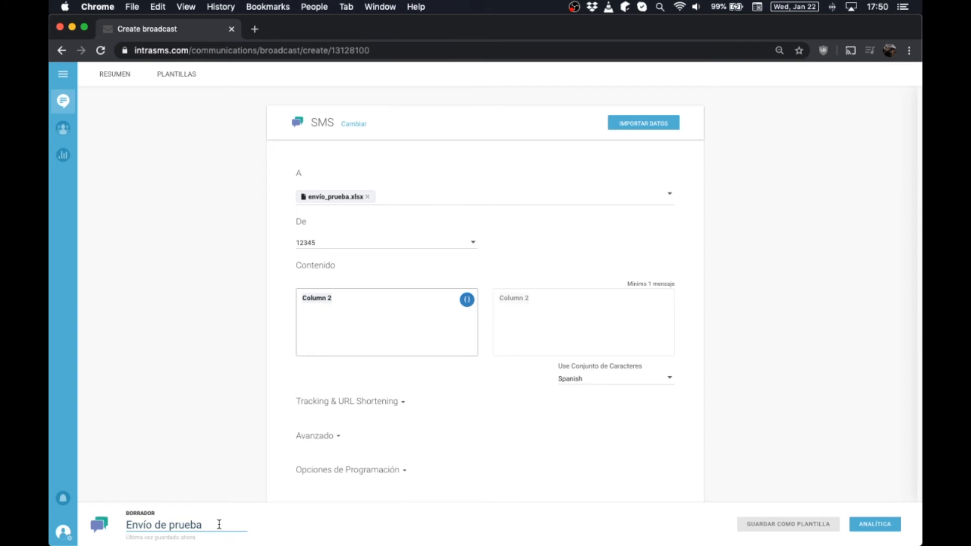
text(. Programados)
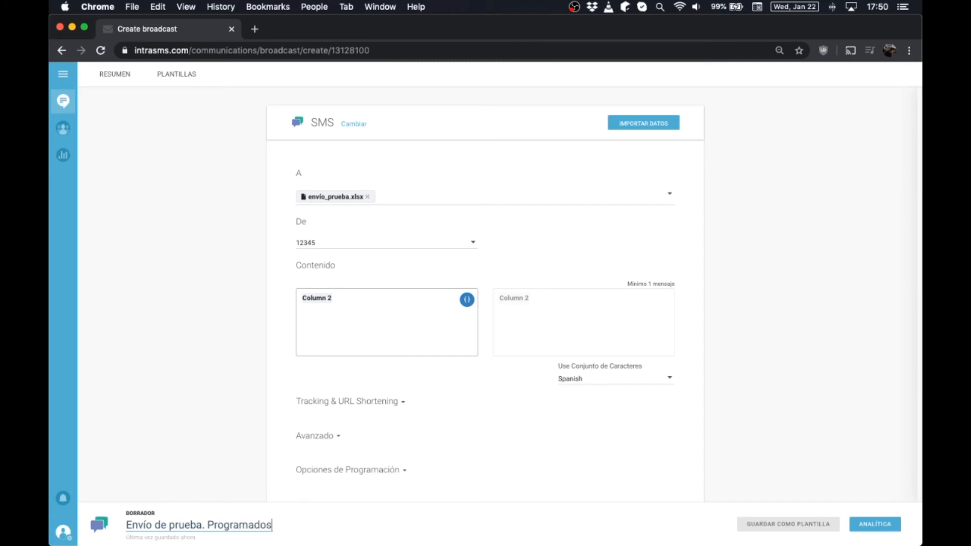
- Expand Opciones de Programación, showing the Colombia / Bogota (COT) time zone
scroll(300, 310, down, 3)
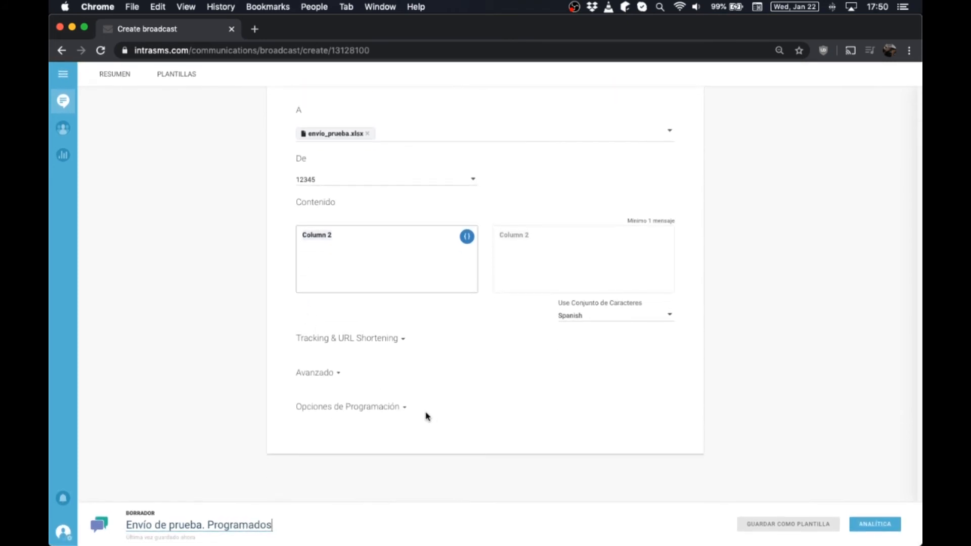
click(402, 408)
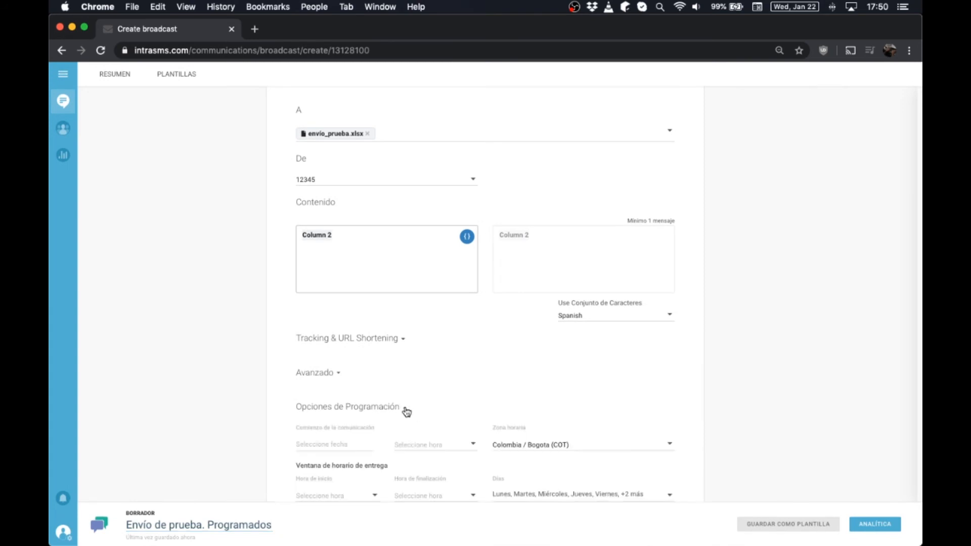
scroll(665, 336, down, 3)
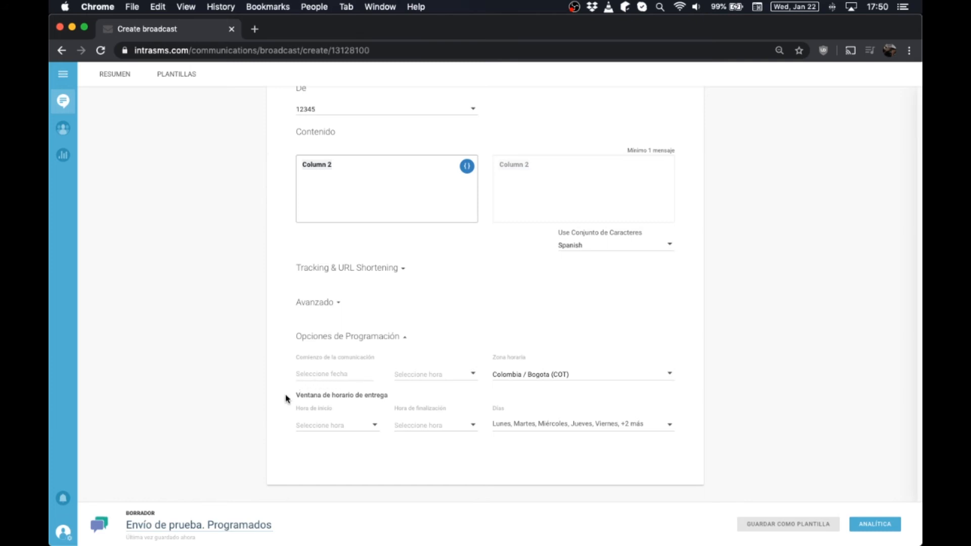
key(super+plus)
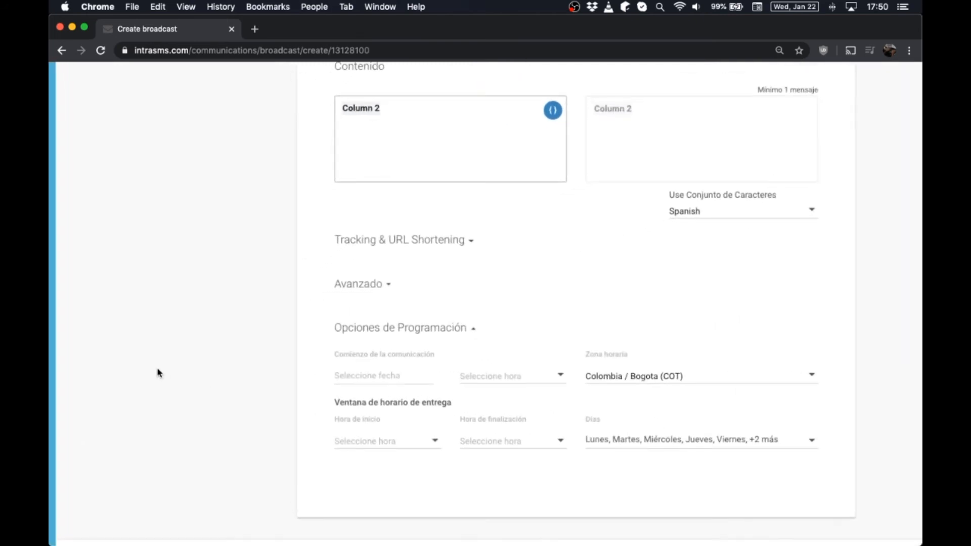
scroll(157, 369, down, 2)
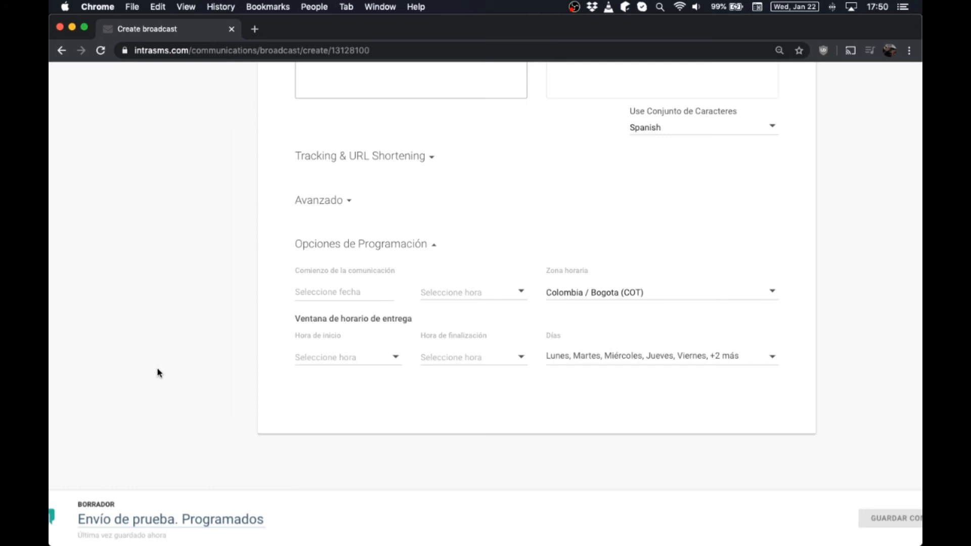
scroll(157, 369, up, 5)
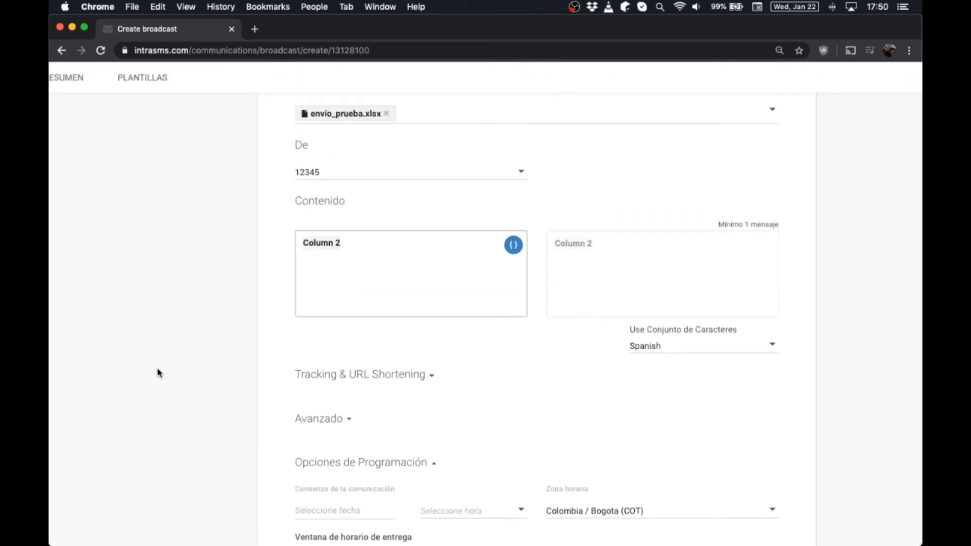
scroll(158, 369, down, 5)
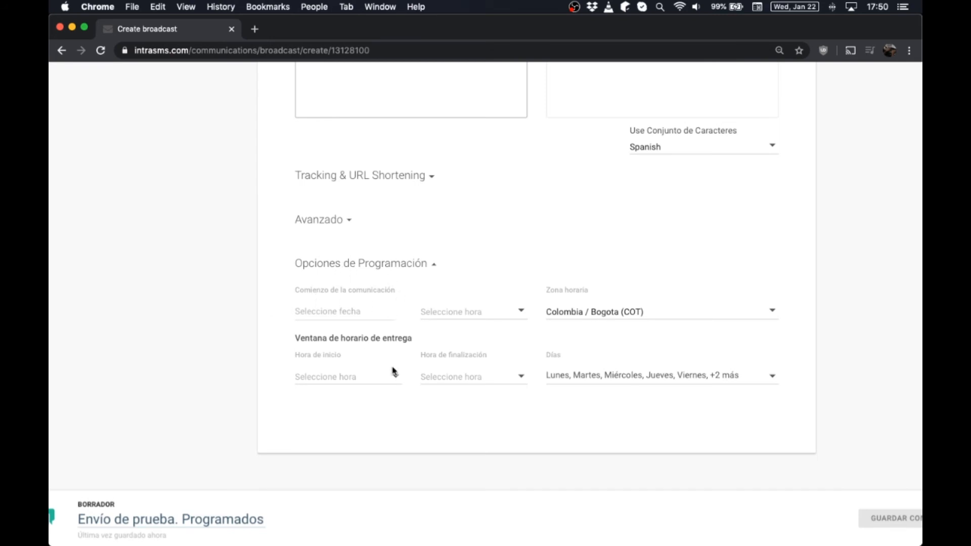
scroll(394, 371, up, 2)
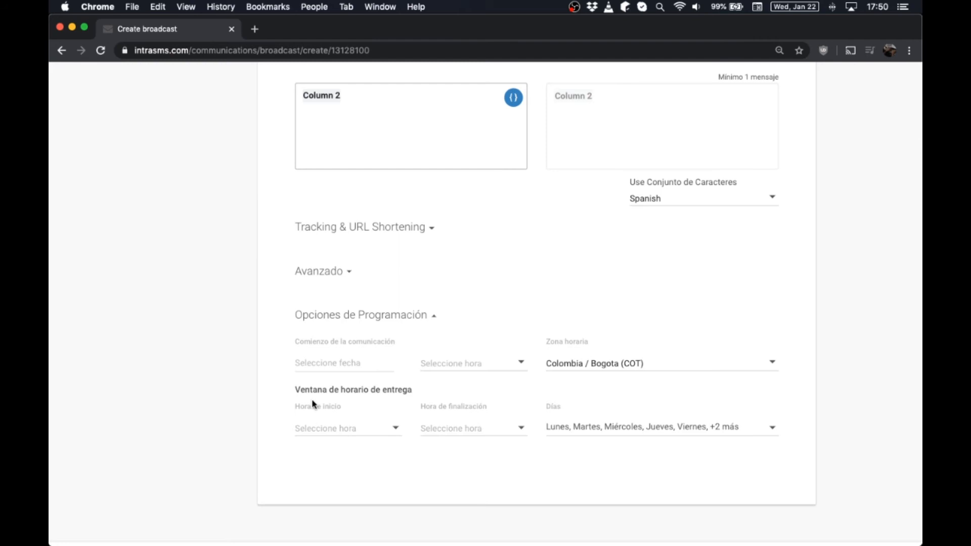
- Schedule the communication start for 23/01/2020 at 08:00, Colombia / Bogota time
click(340, 364)
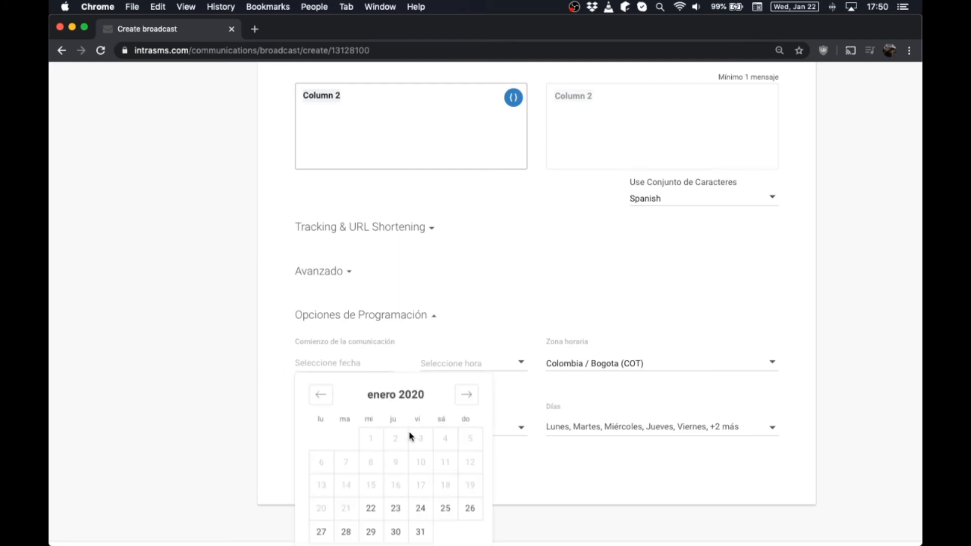
click(399, 509)
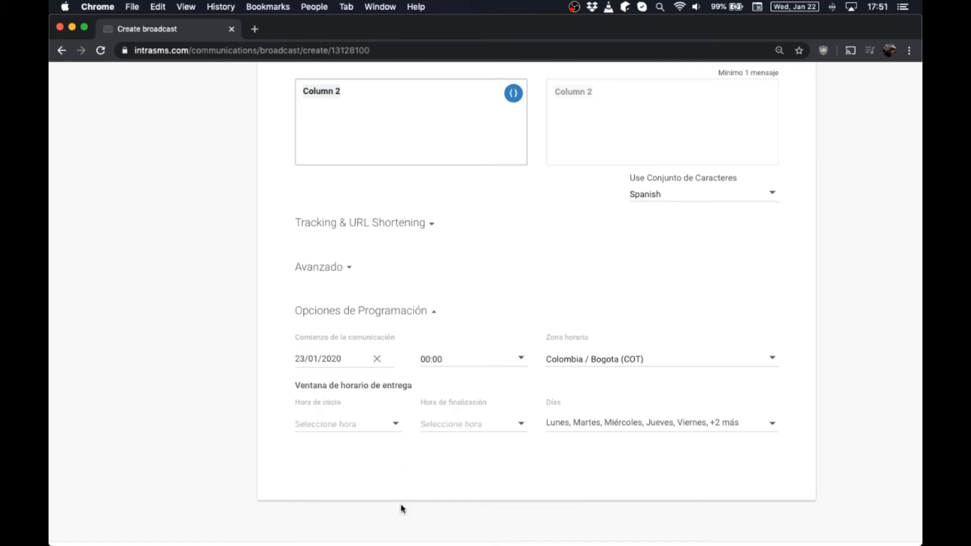
click(491, 362)
scroll(463, 457, down, 10)
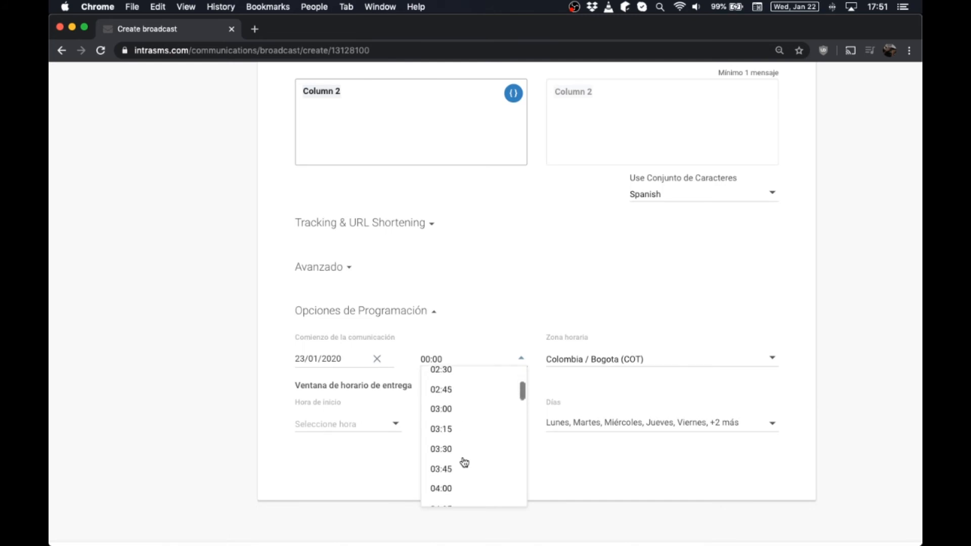
scroll(465, 463, down, 10)
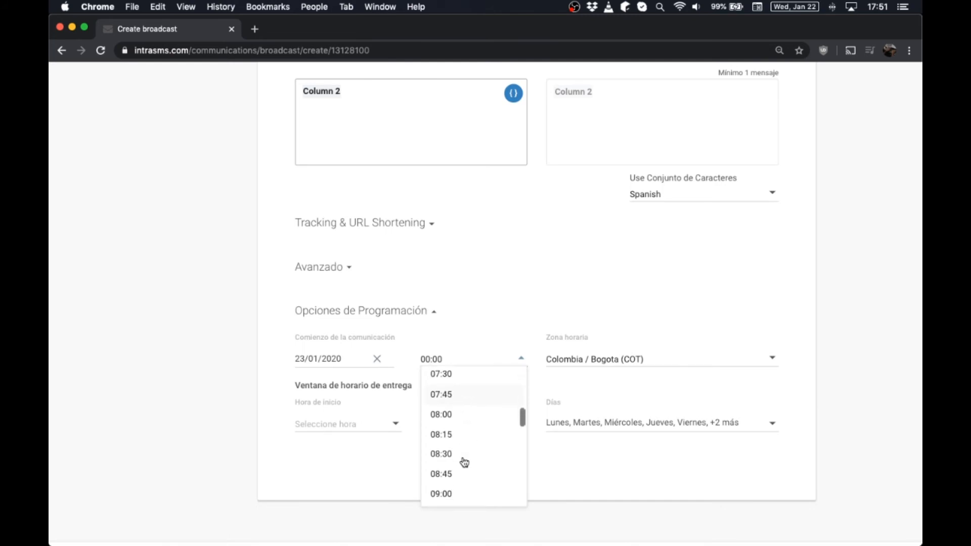
click(441, 415)
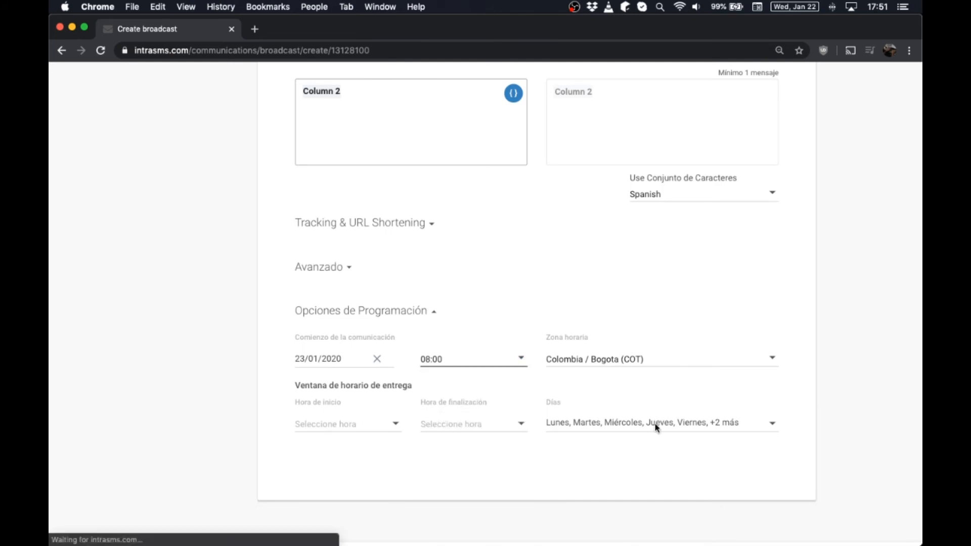
scroll(809, 352, up, 5)
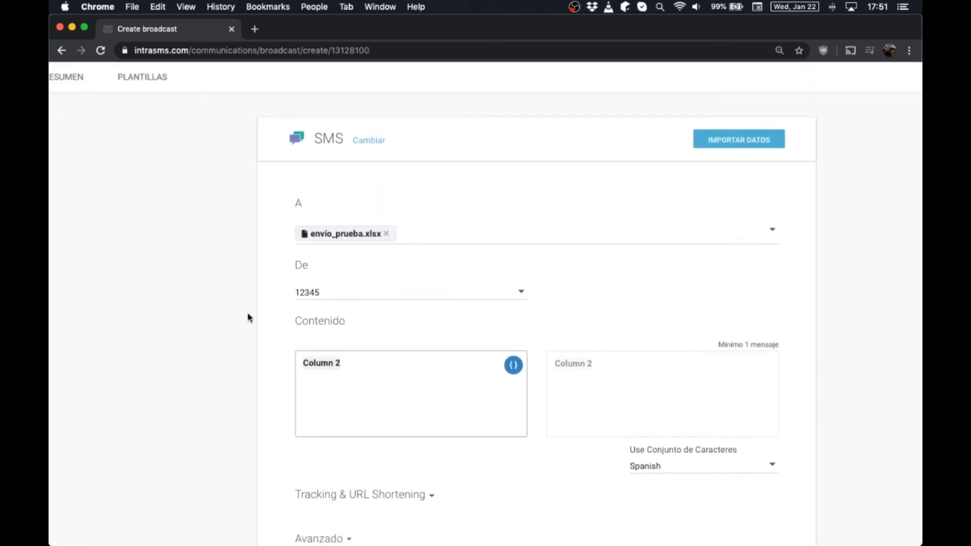
scroll(854, 348, down, 5)
scroll(854, 348, down, 2)
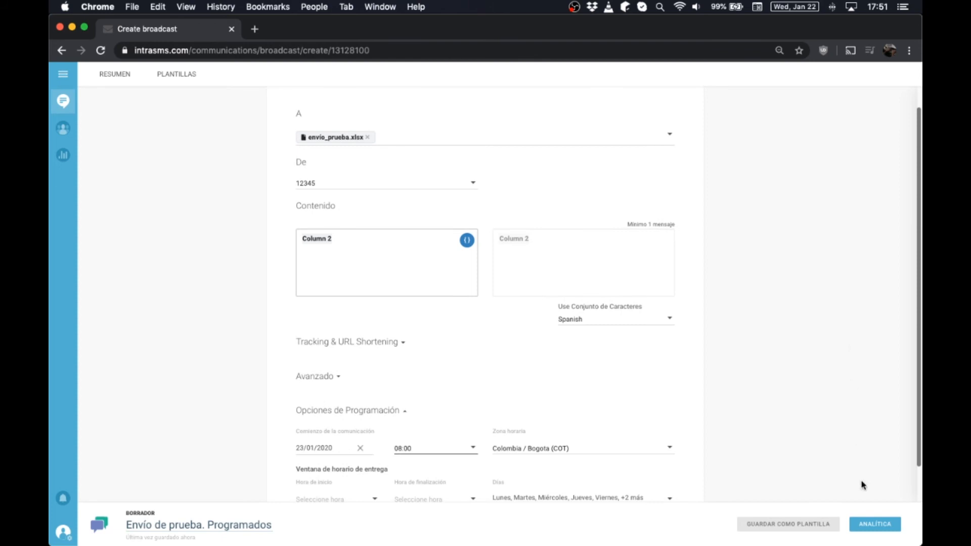
- Review the summary (2 recipients, 20,00 COP, 23 January 2020 08:00) and launch the broadcast
click(872, 526)
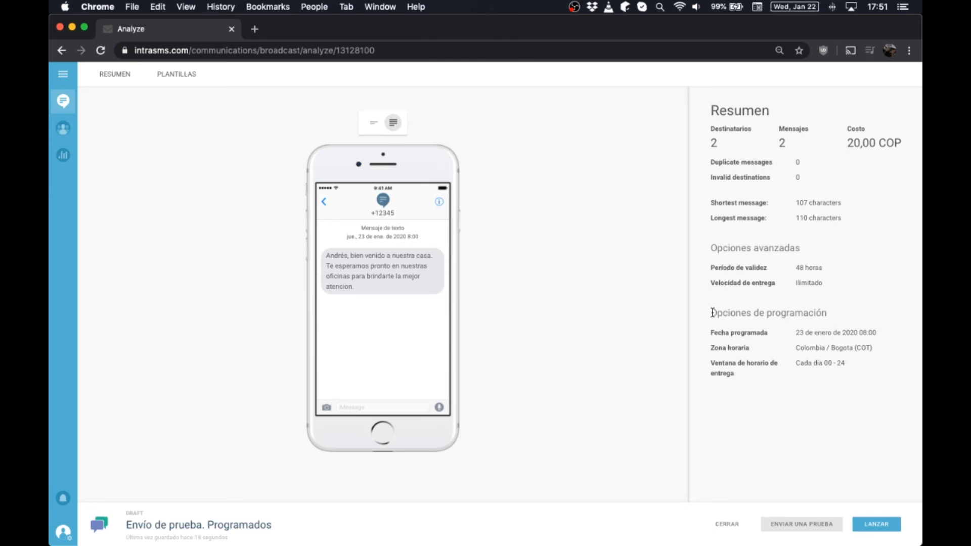
drag(713, 312, 837, 328)
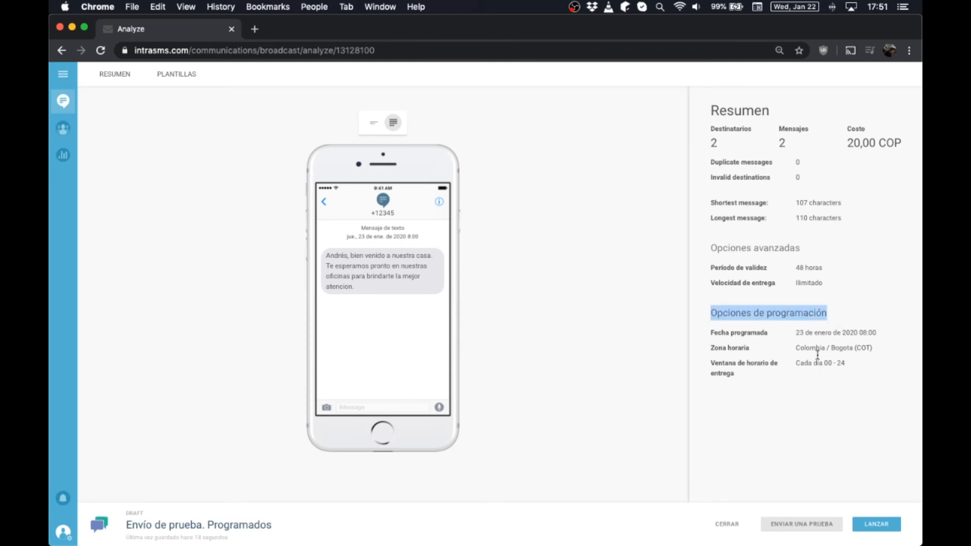
drag(796, 332, 854, 334)
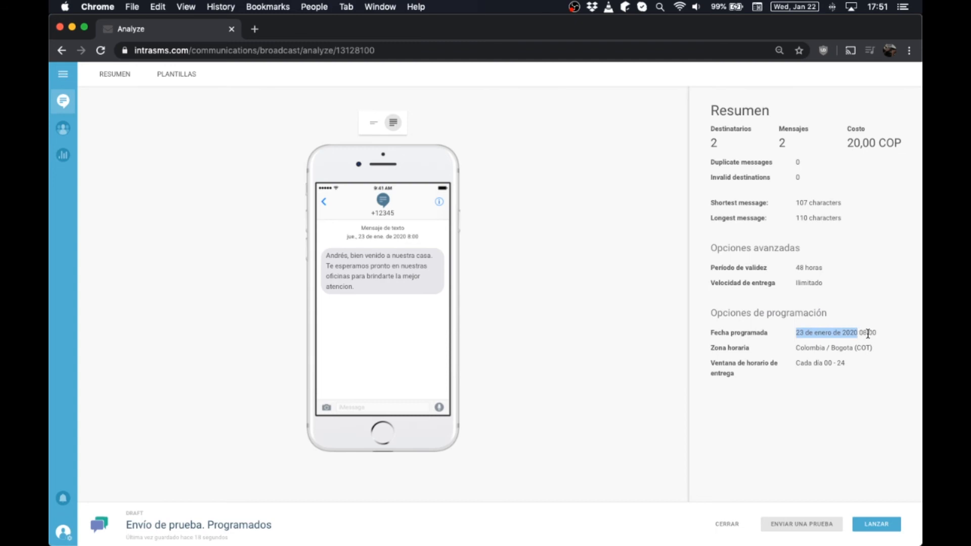
click(885, 335)
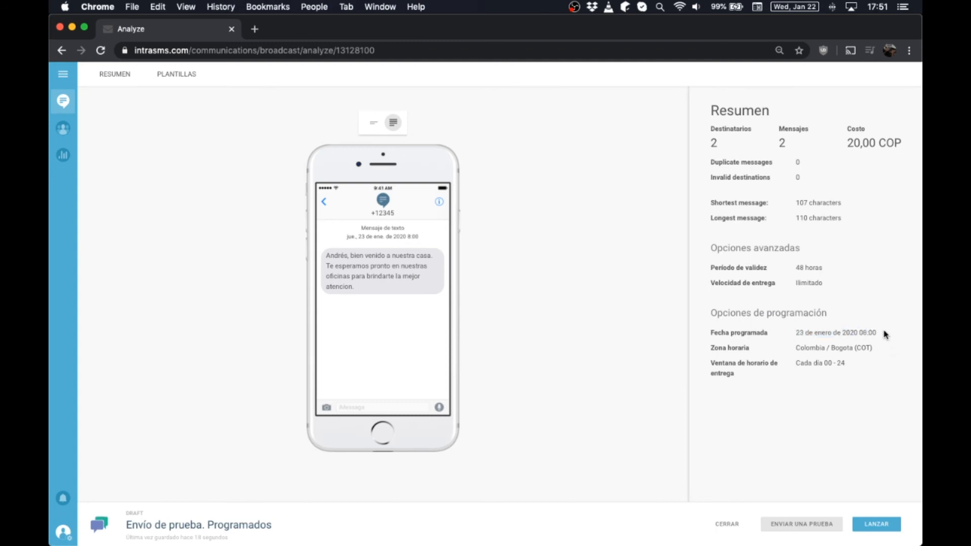
click(881, 529)
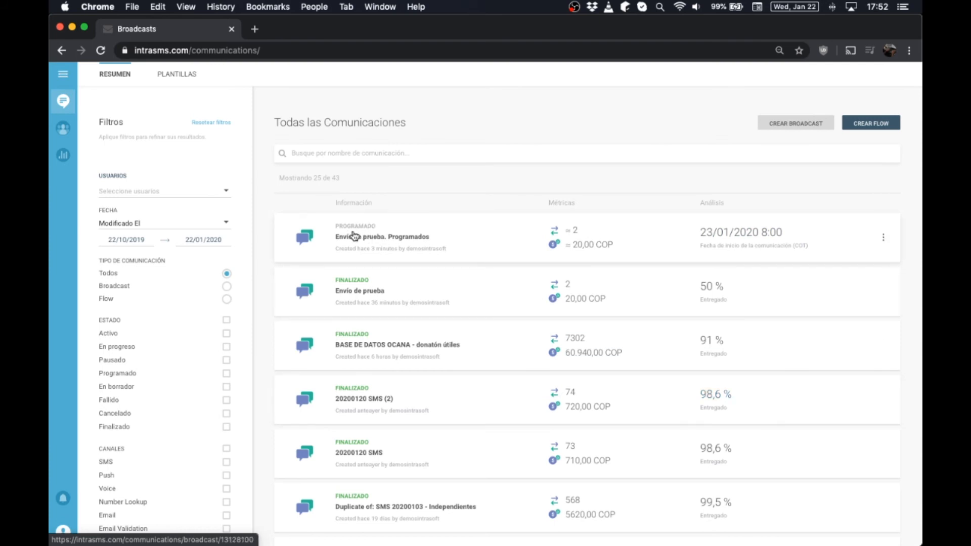
- Stop the scheduled 'Envío de prueba. Programados' broadcast so it shows Cancelado
click(883, 245)
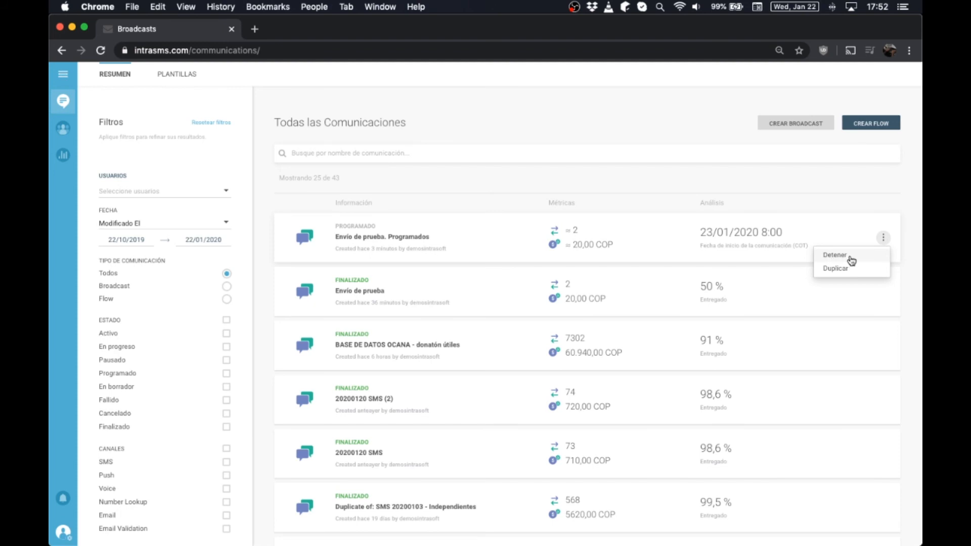
click(851, 259)
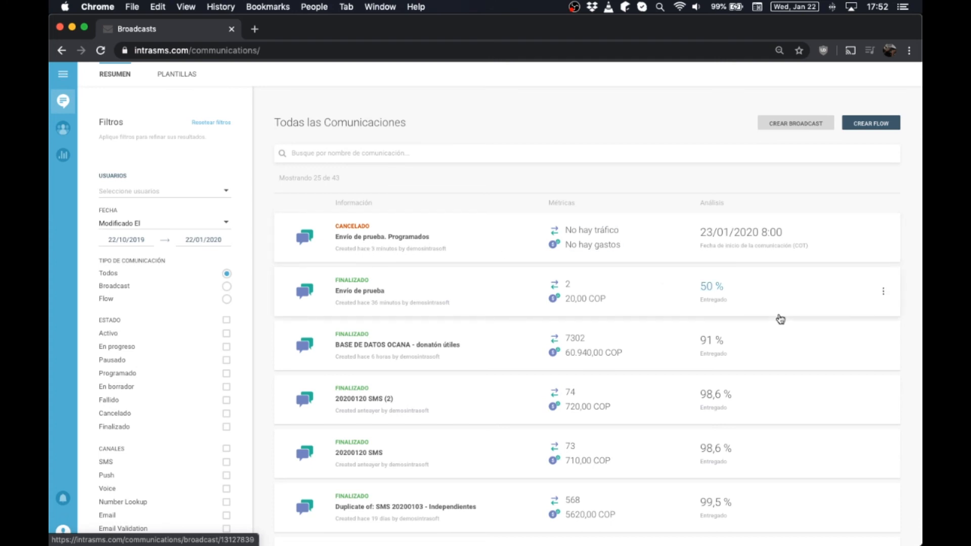
- Duplicate the 'Envío de prueba' broadcast, then move over to the spreadsheet
click(884, 293)
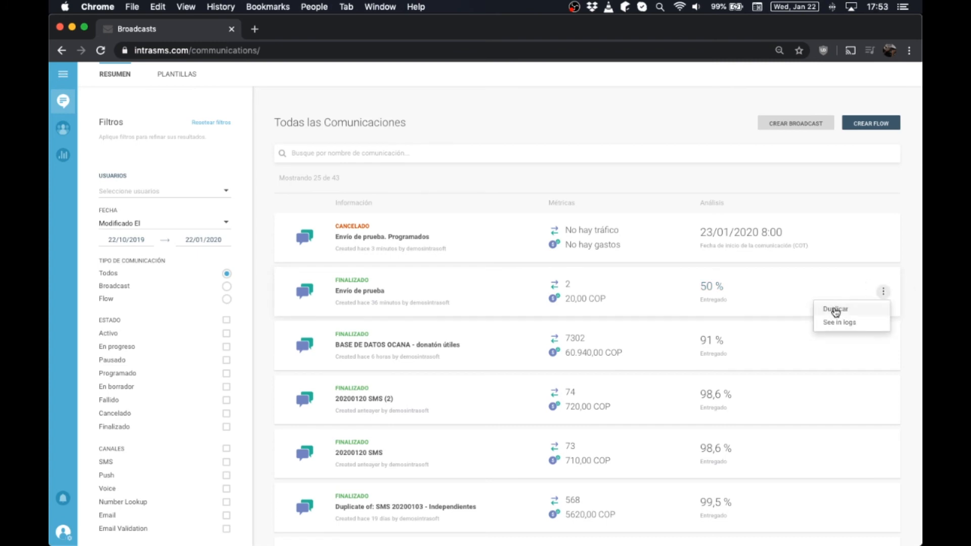
click(835, 310)
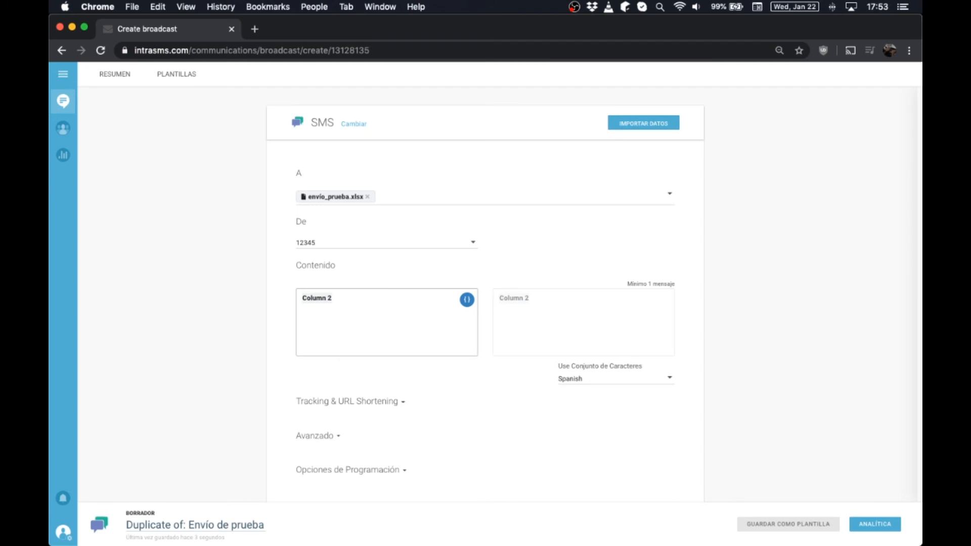
key(super+Tab)
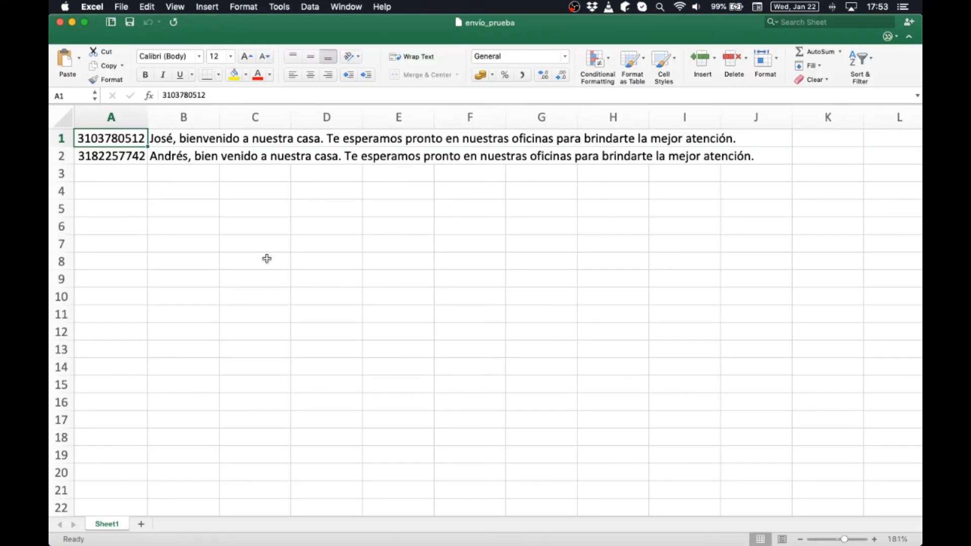
- Split B1 so it keeps only the name and the rest of the message goes into C1
click(187, 139)
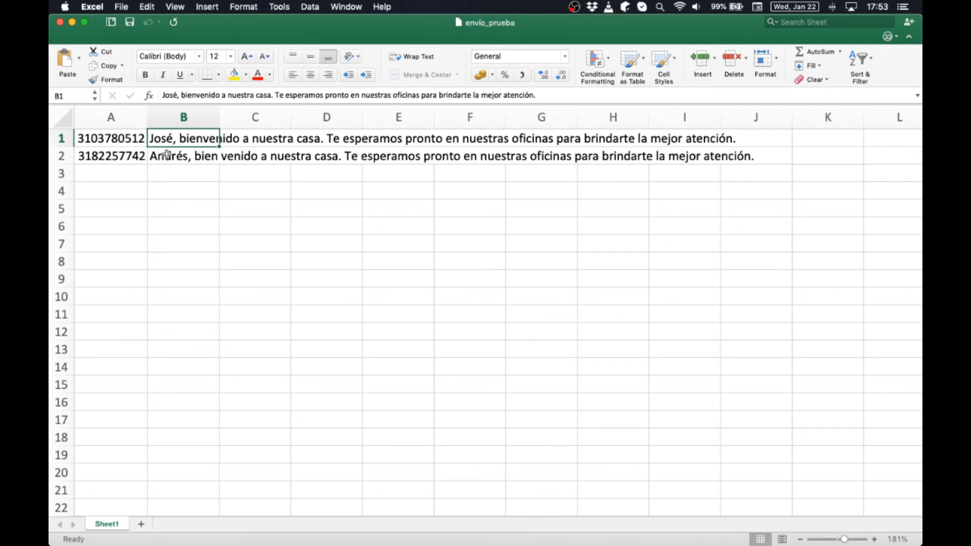
double_click(173, 138)
key(shift+Right)
key(shift+Right)
key(shift+End)
key(super+c)
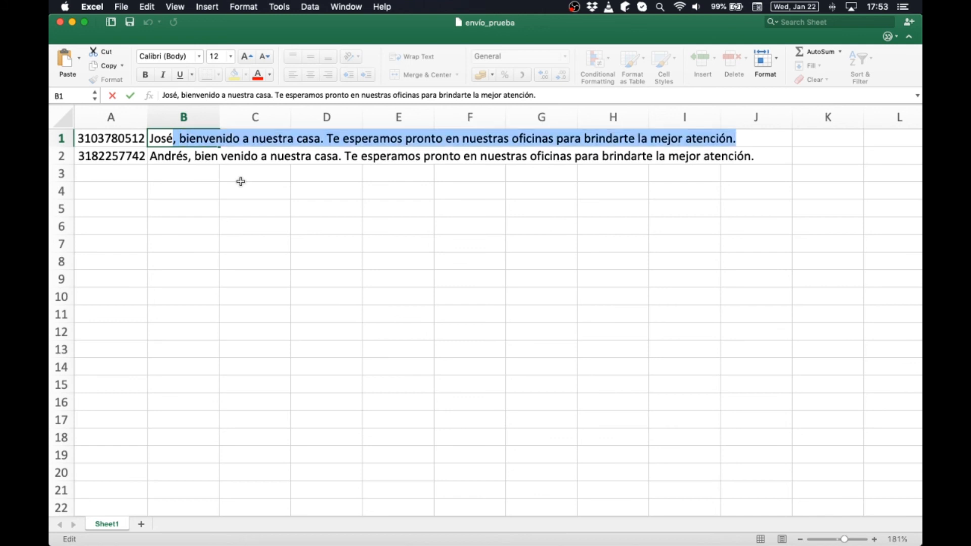
key(BackSpace)
key(Return)
key(Up)
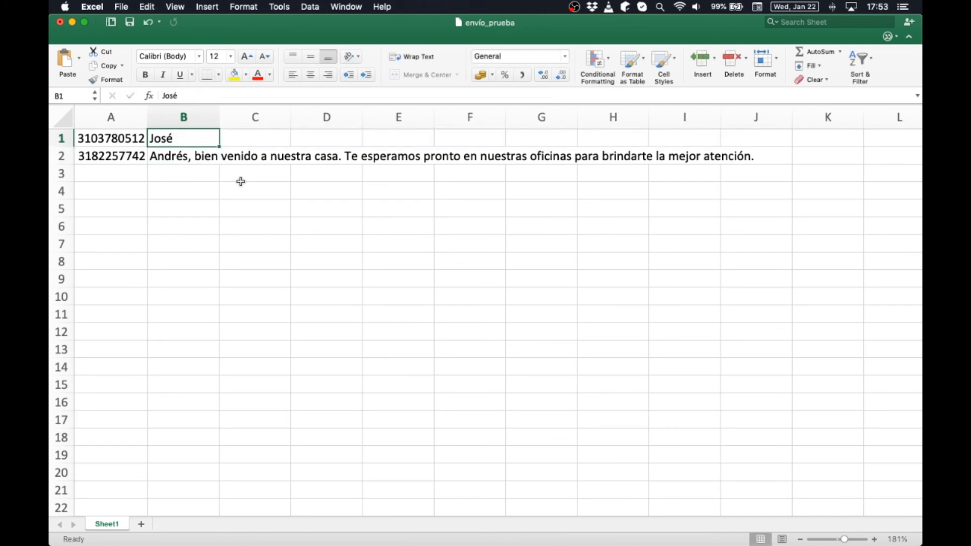
key(Right)
key(super+v)
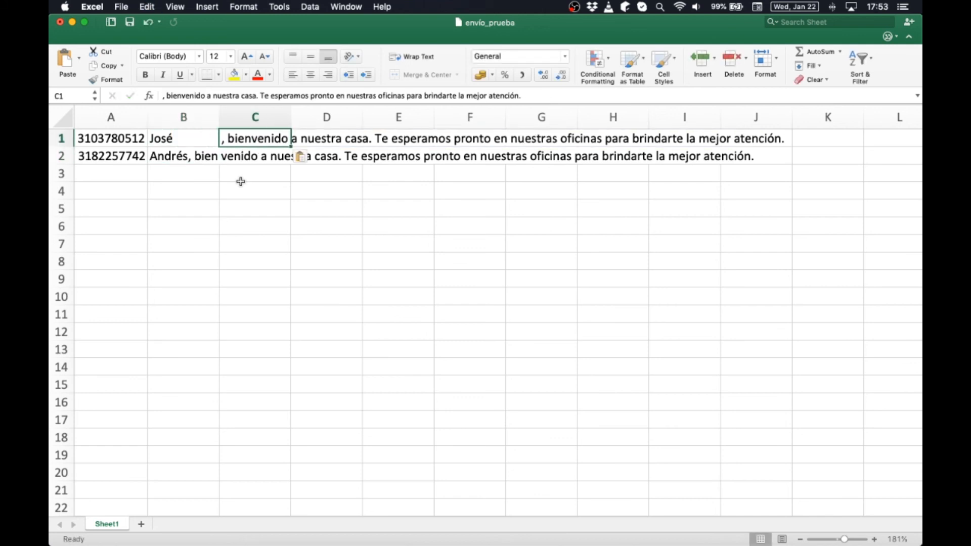
- Split B2 the same way, moving the message after the name into C2
click(189, 154)
double_click(188, 154)
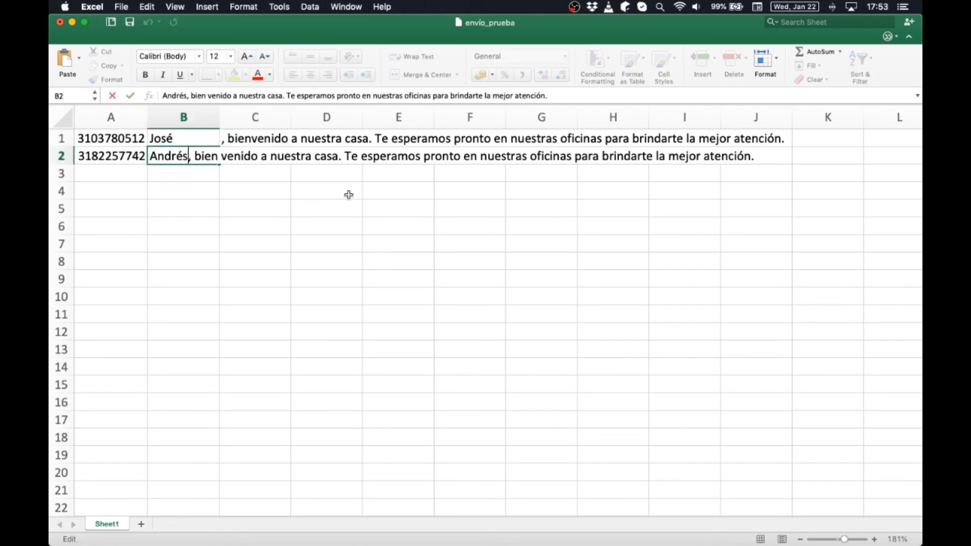
key(Delete)
key(Delete)
key(shift+alt+Right)
key(shift+super+Right)
key(super+c)
key(BackSpace)
key(Return)
key(Up)
key(Right)
key(super+v)
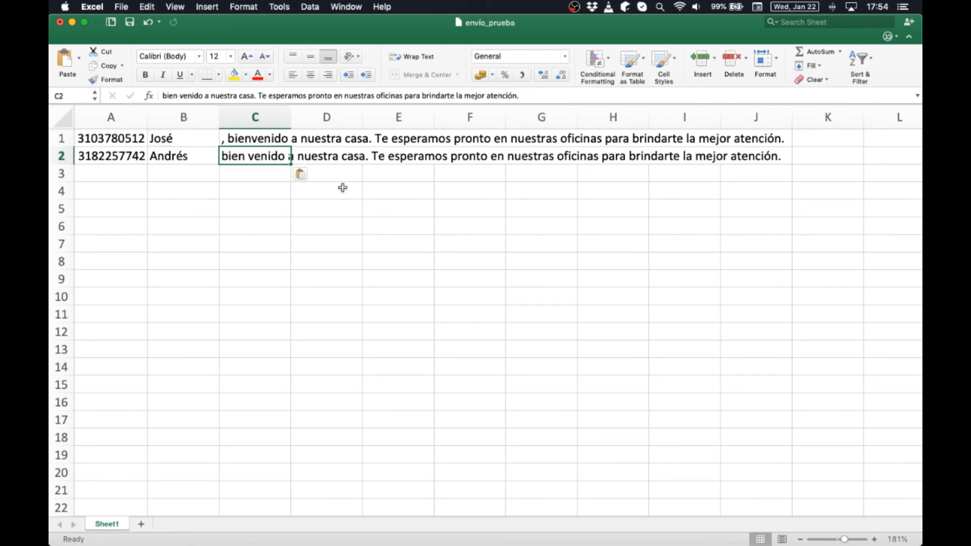
- Correct 'bien venido' to 'bienvenido' in C2
double_click(246, 159)
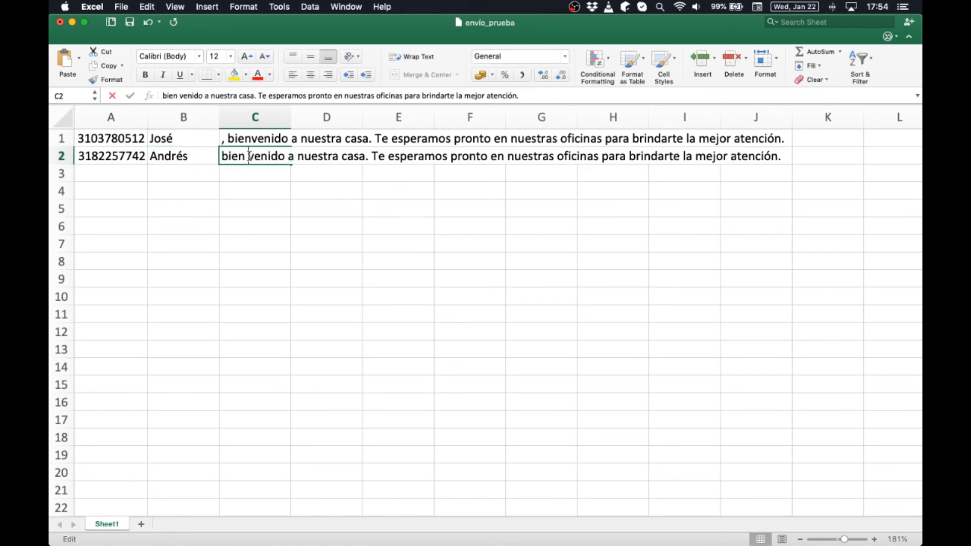
key(Delete)
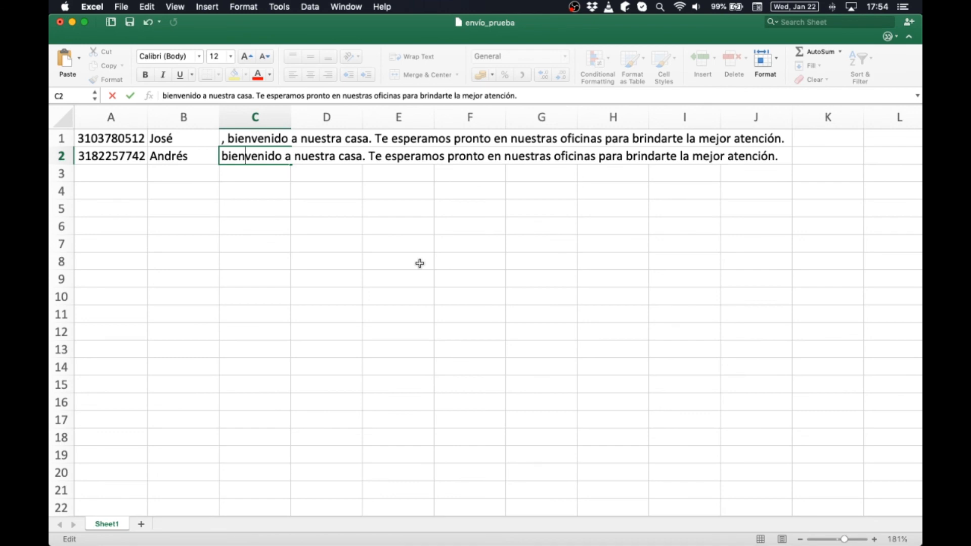
key(Return)
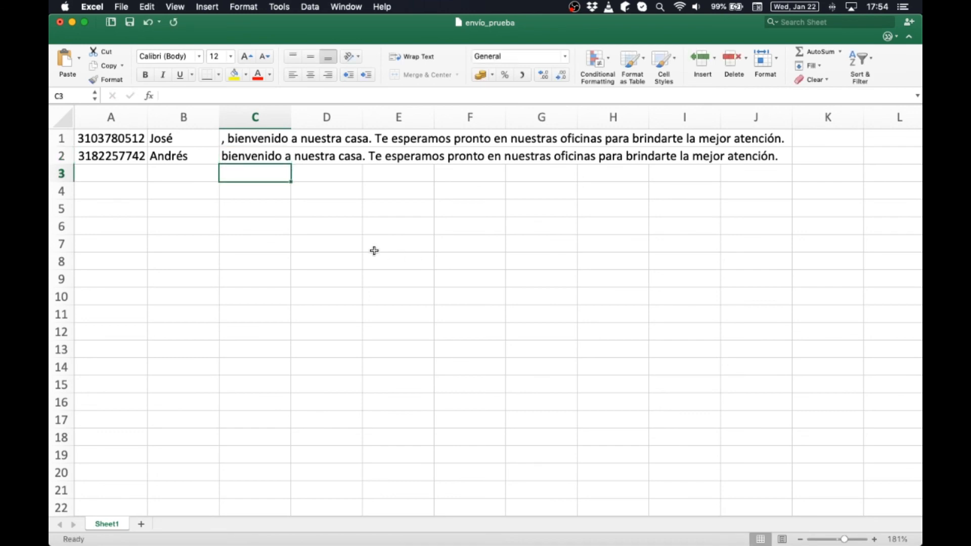
- Enter '. Recuerda tu bono de' in D1 and '$10.000' in E1
click(275, 143)
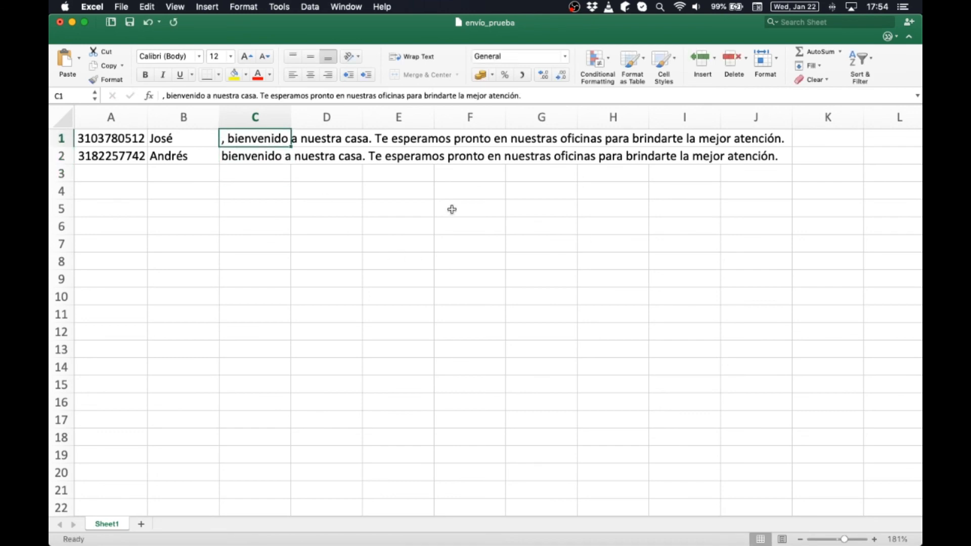
key(Right)
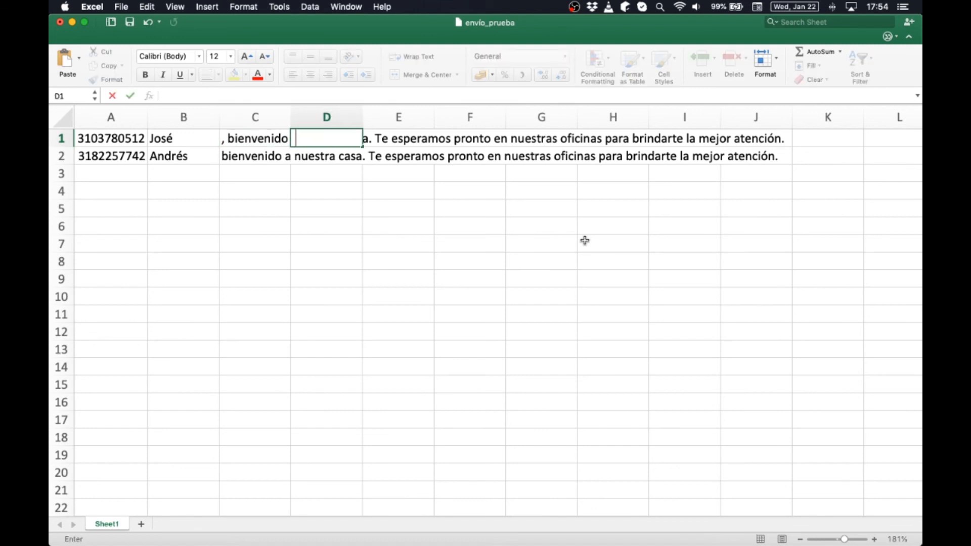
text(. Recuerda tu bono )
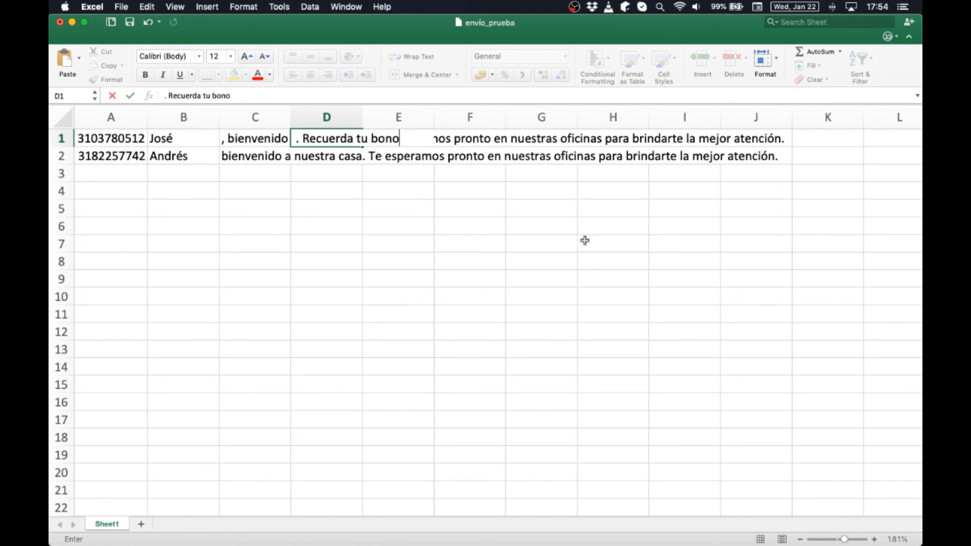
text(de)
key(Return)
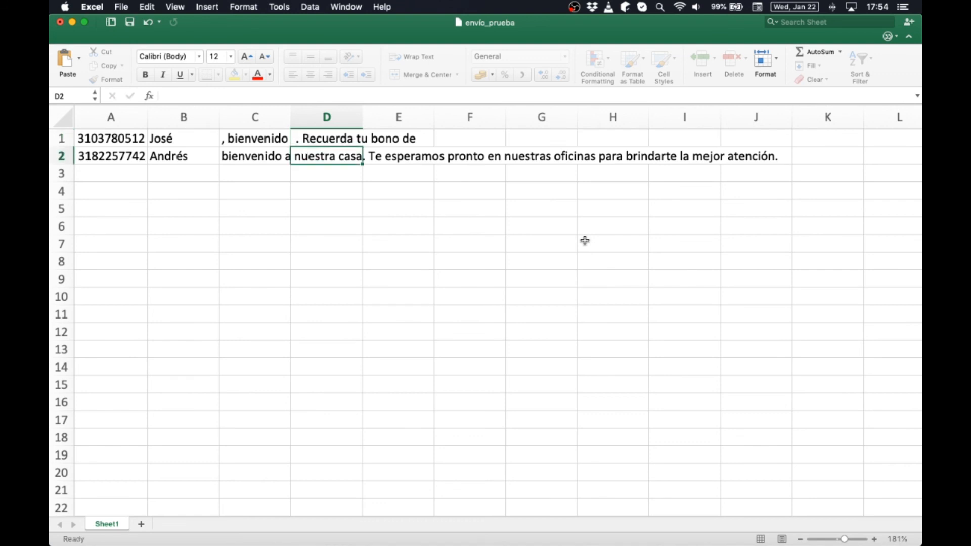
key(Up)
key(Right)
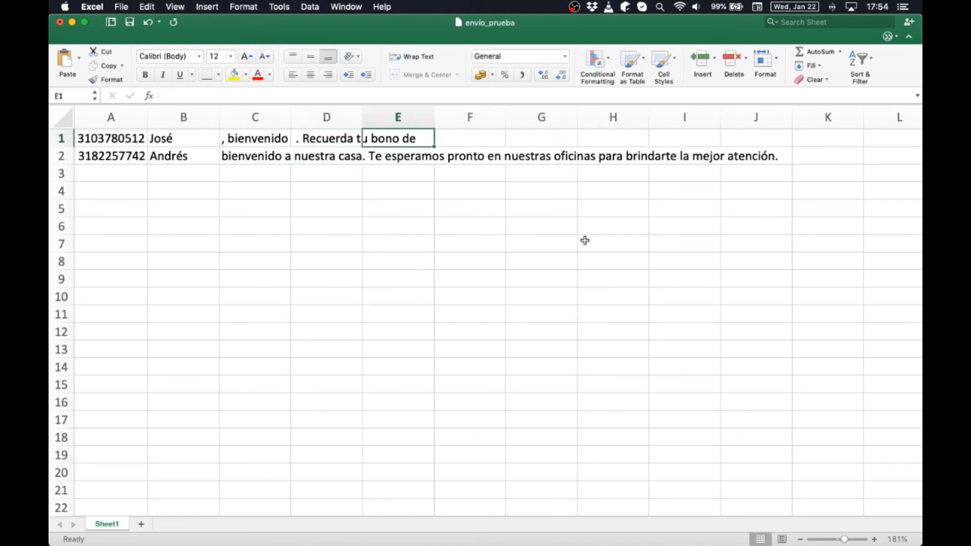
text($10.000)
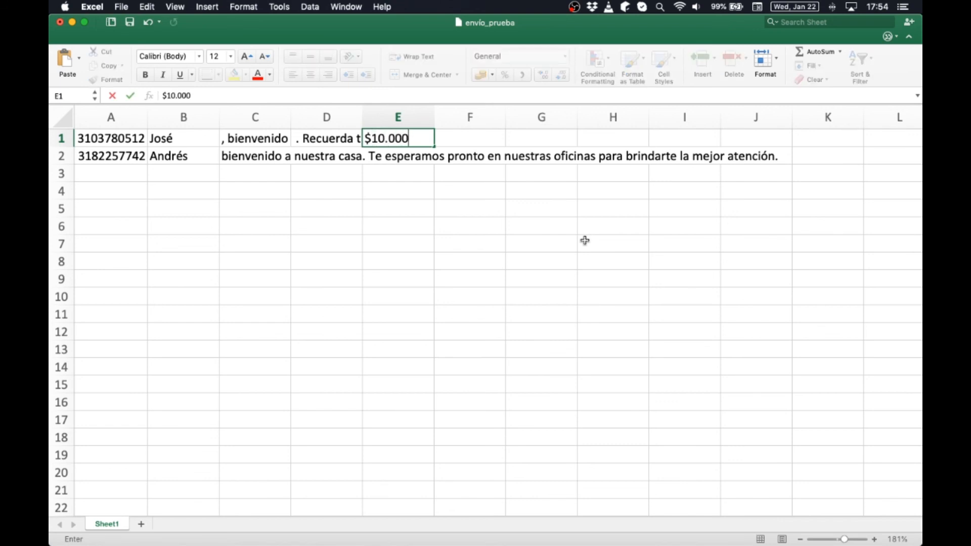
key(Return)
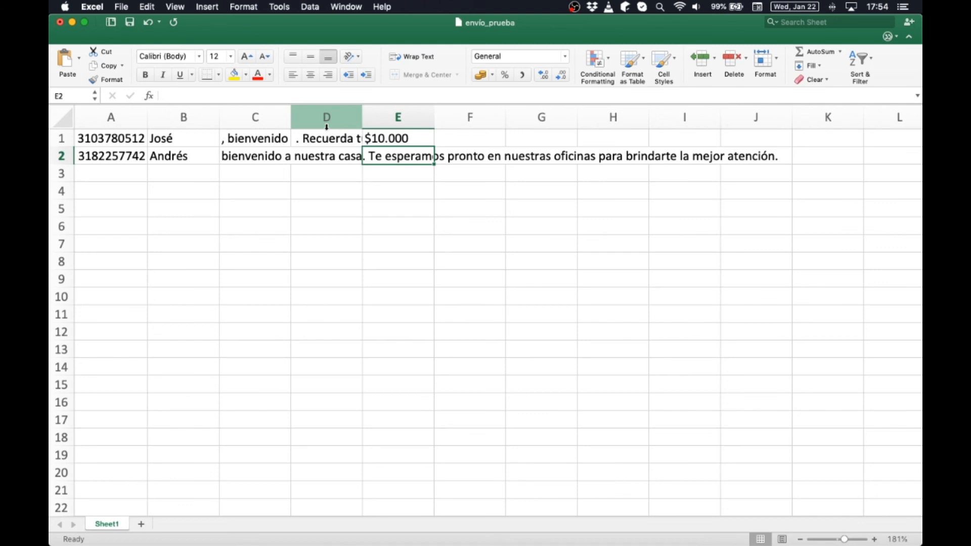
- Copy the bono reminder down into D2, then cut it out of D1
click(251, 154)
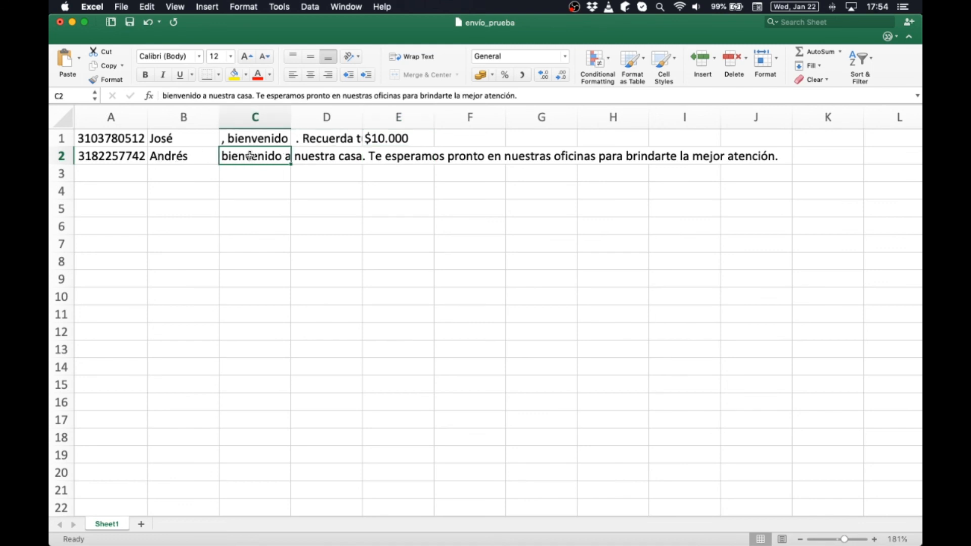
click(330, 139)
drag(362, 146, 362, 158)
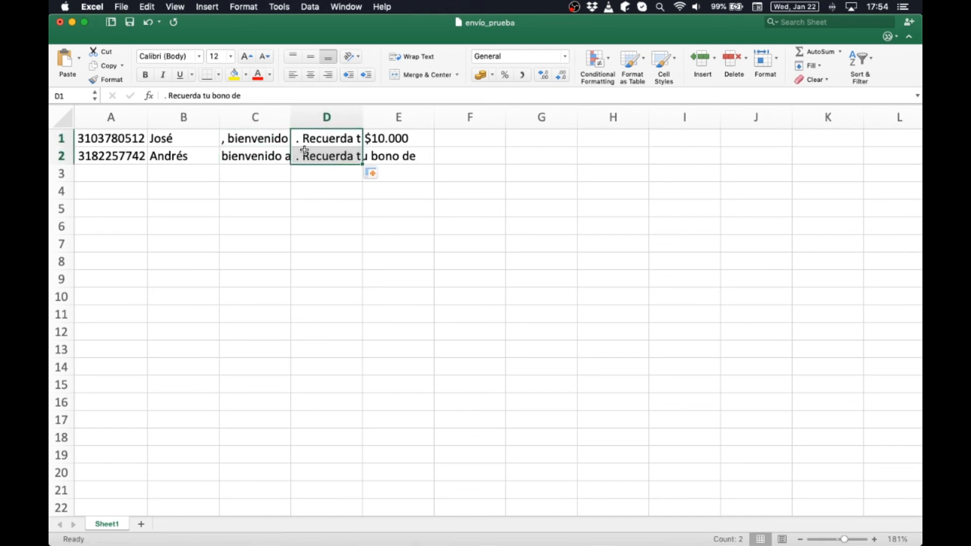
click(284, 144)
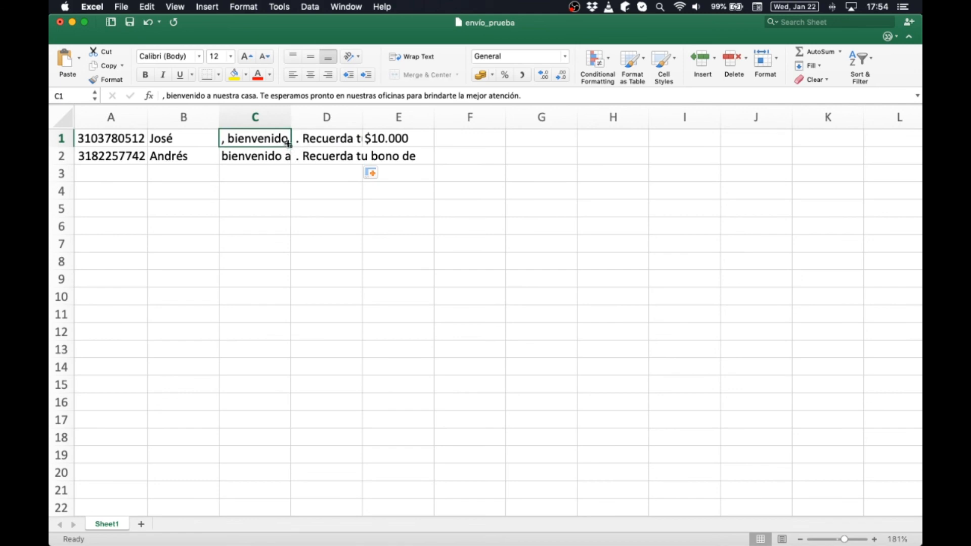
click(318, 137)
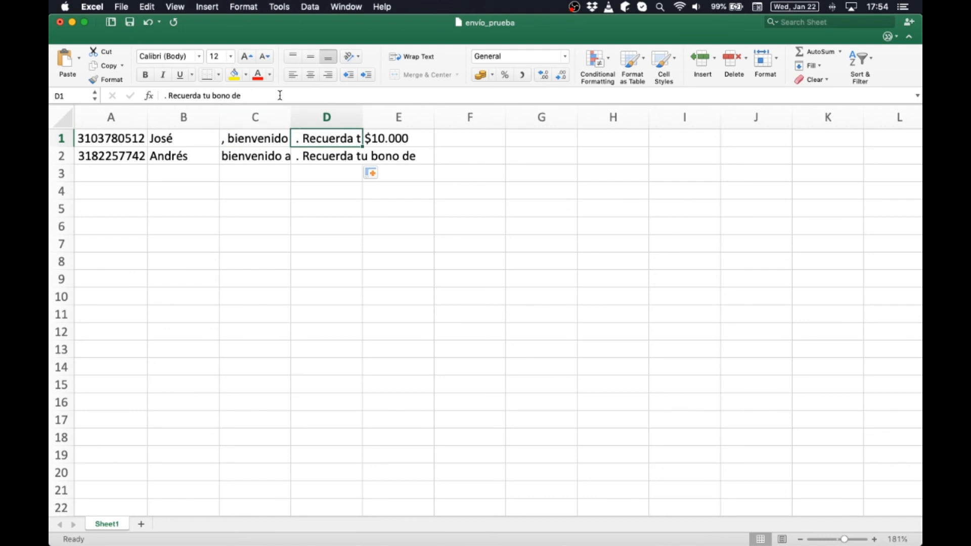
click(314, 110)
click(310, 96)
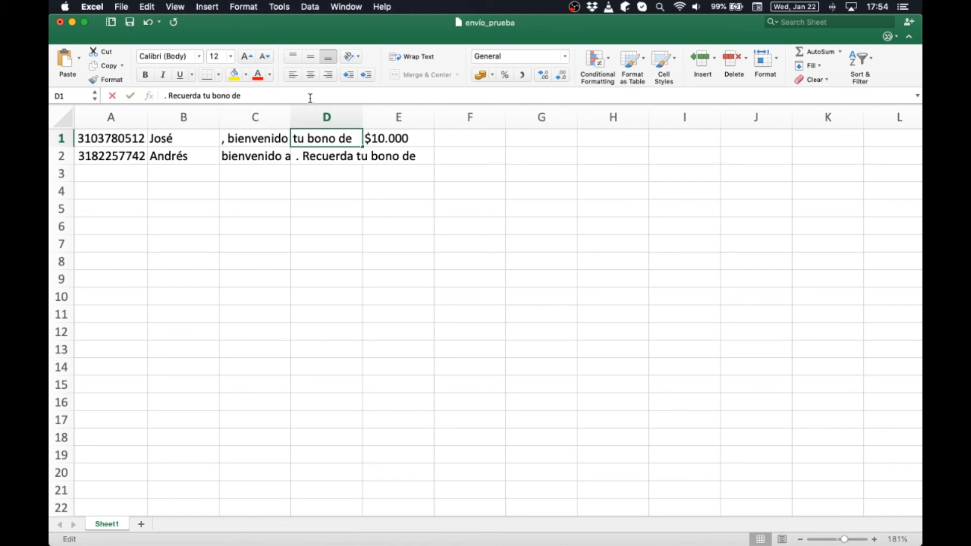
key(super+a)
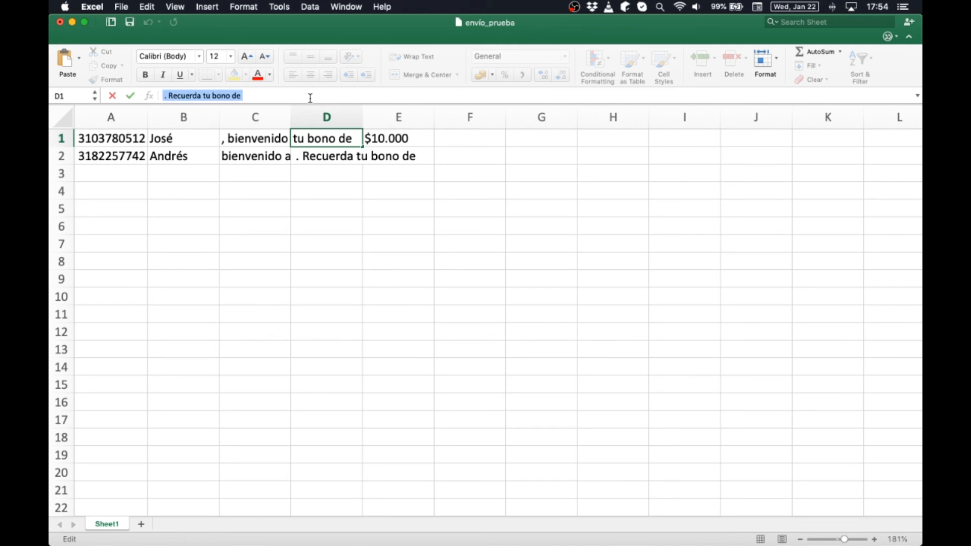
key(super+x)
key(Return)
key(Up)
- Delete column D and append 'Recuerda tu bono de' to C1's welcome message
click(317, 117)
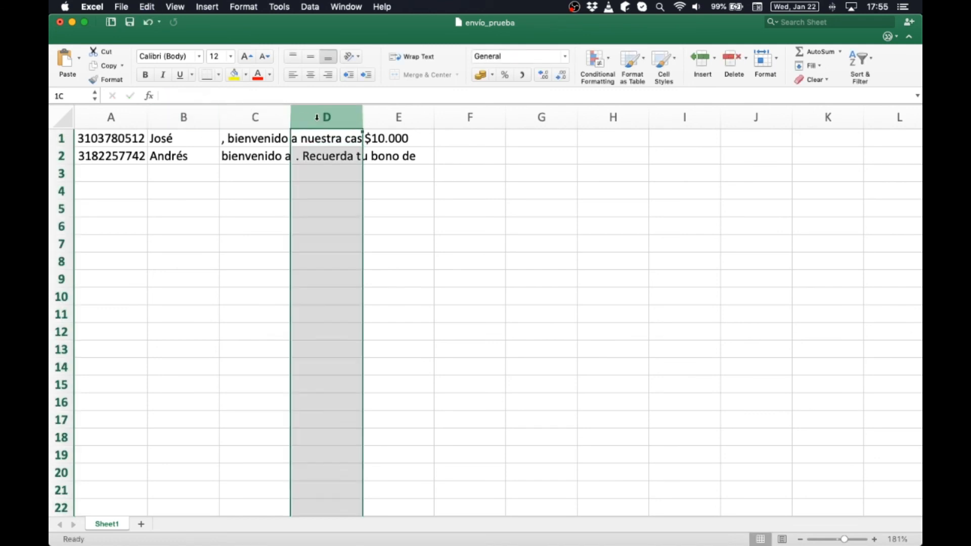
key(super+minus)
click(255, 117)
click(256, 138)
click(530, 95)
key(super+v)
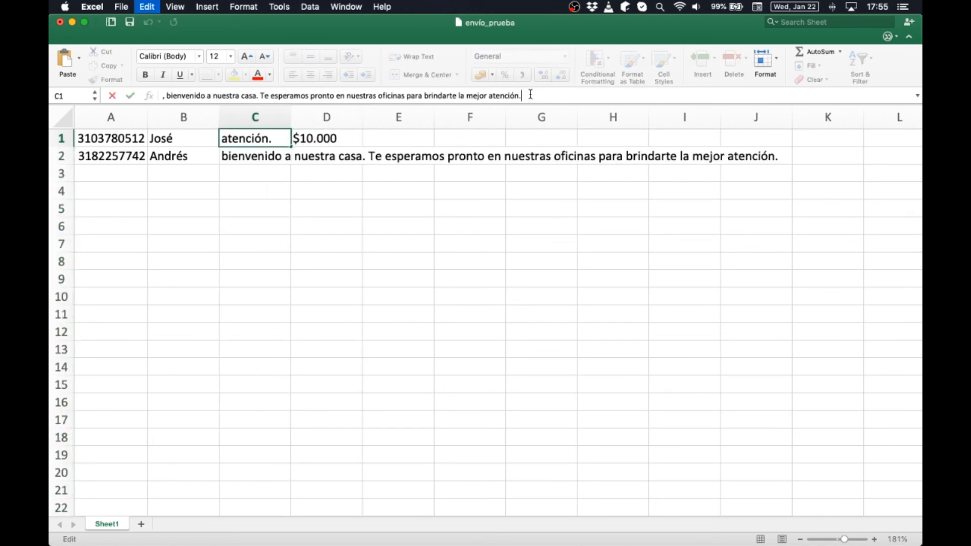
click(526, 95)
key(BackSpace)
key(BackSpace)
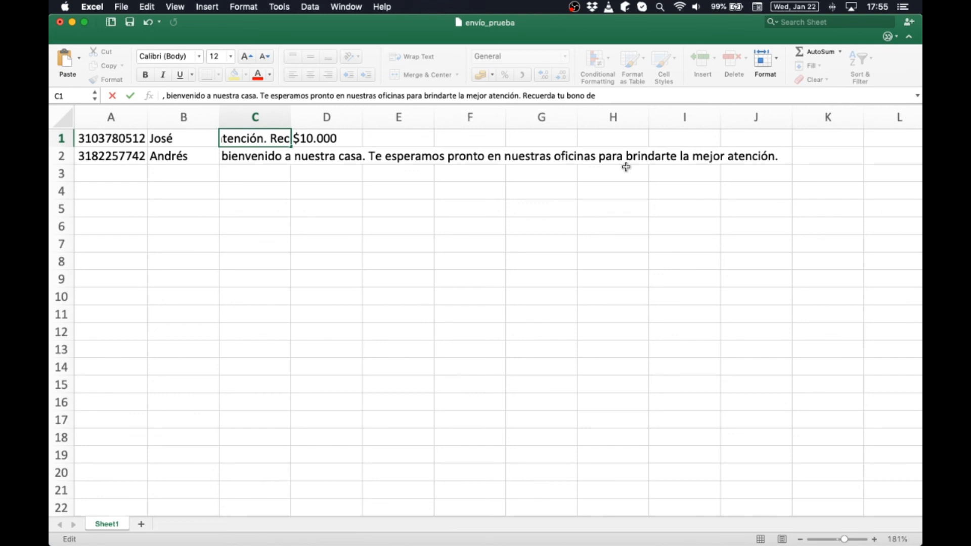
key(Return)
key(Up)
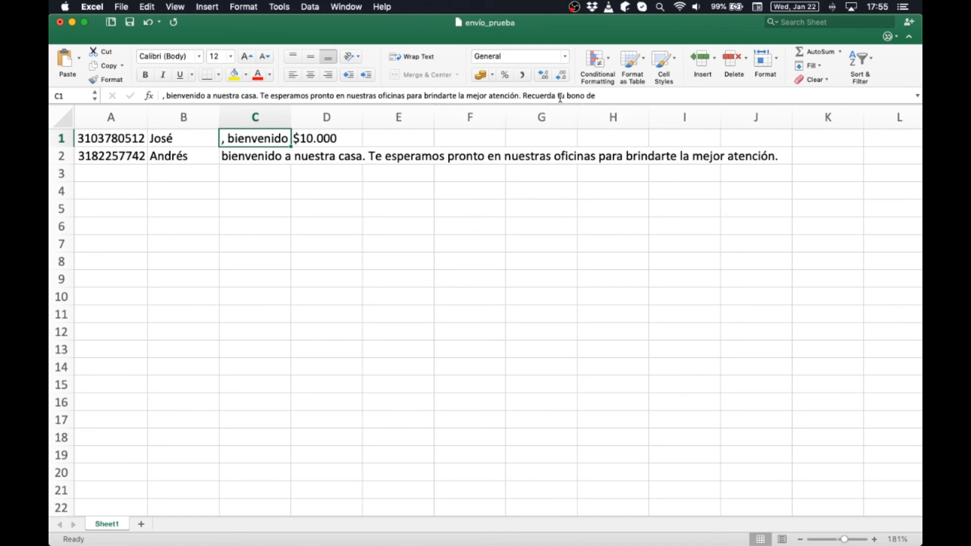
- Copy C1's full message down into C2, undoing the accidental fill to row 11
click(621, 95)
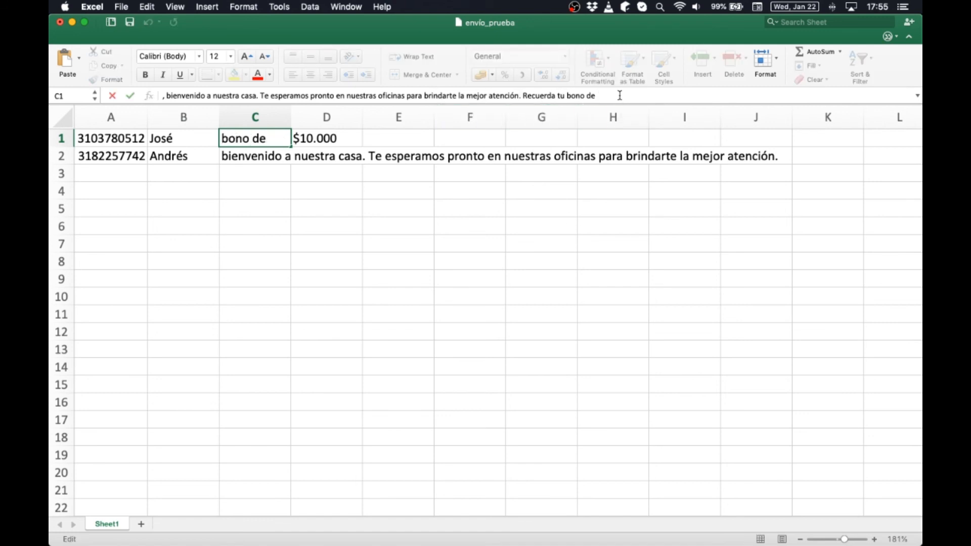
click(259, 157)
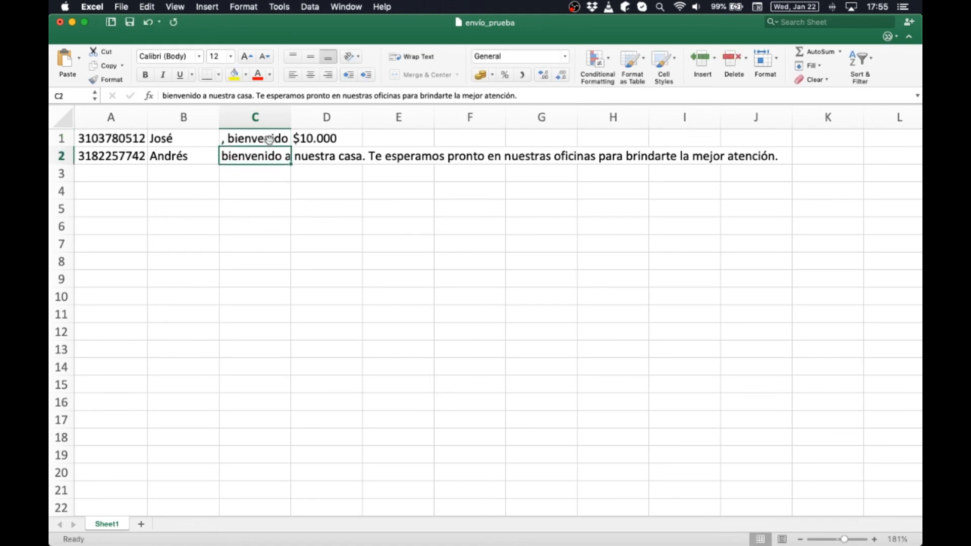
click(268, 141)
drag(291, 146, 290, 161)
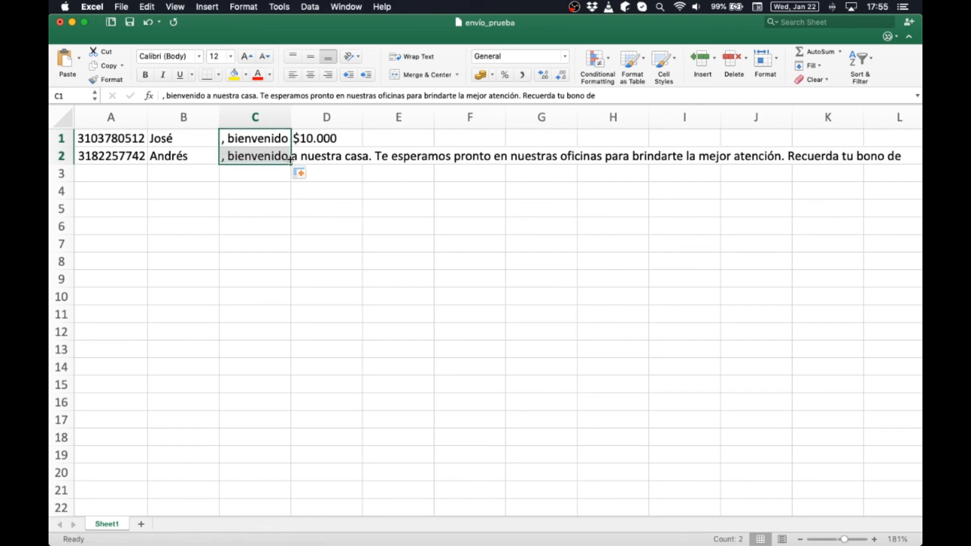
drag(291, 163, 300, 333)
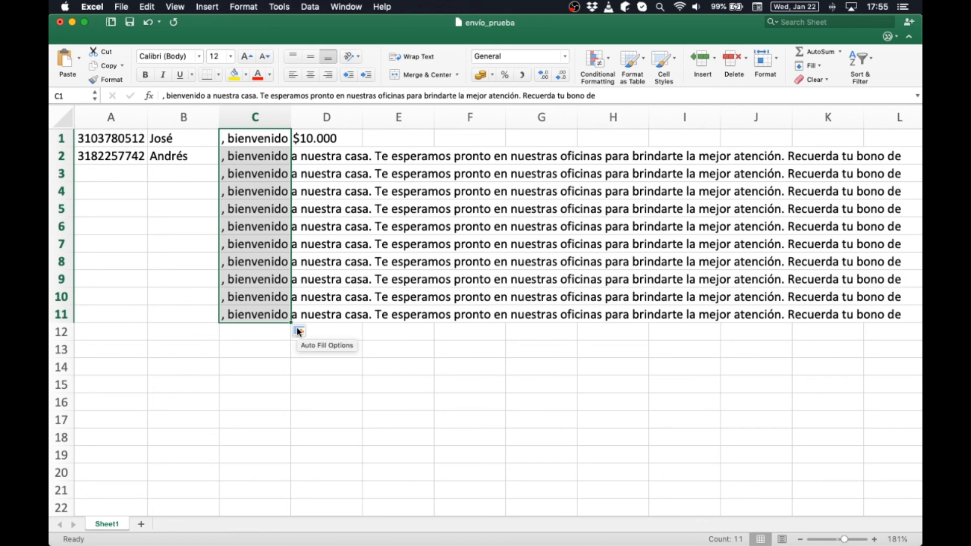
key(super+z)
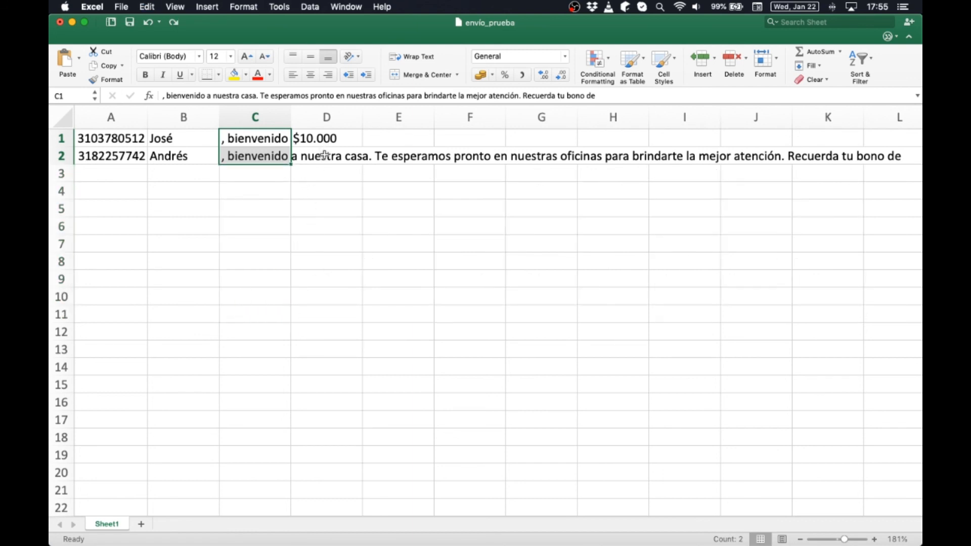
click(324, 156)
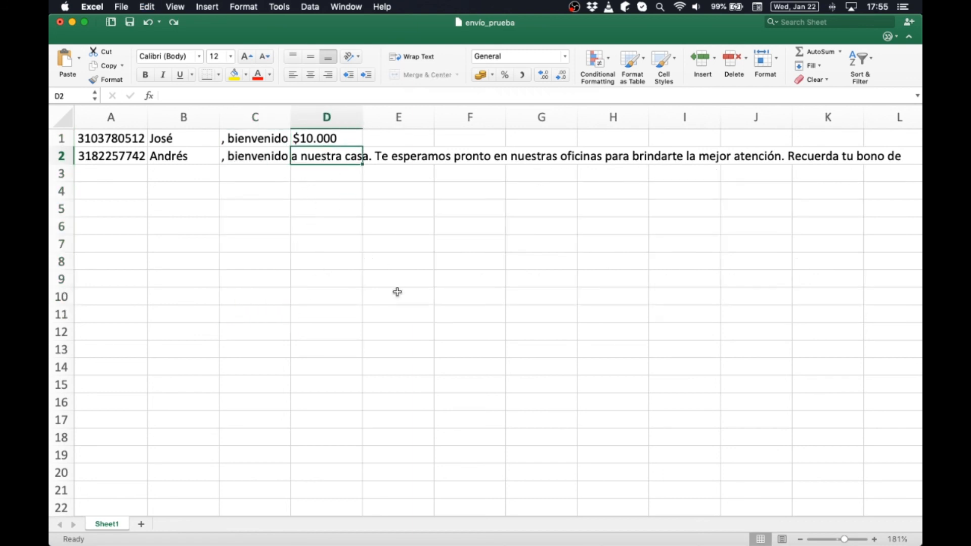
- Enter $20.000 as D2's bono, widen column C, and review the names and bono values
text($20.000)
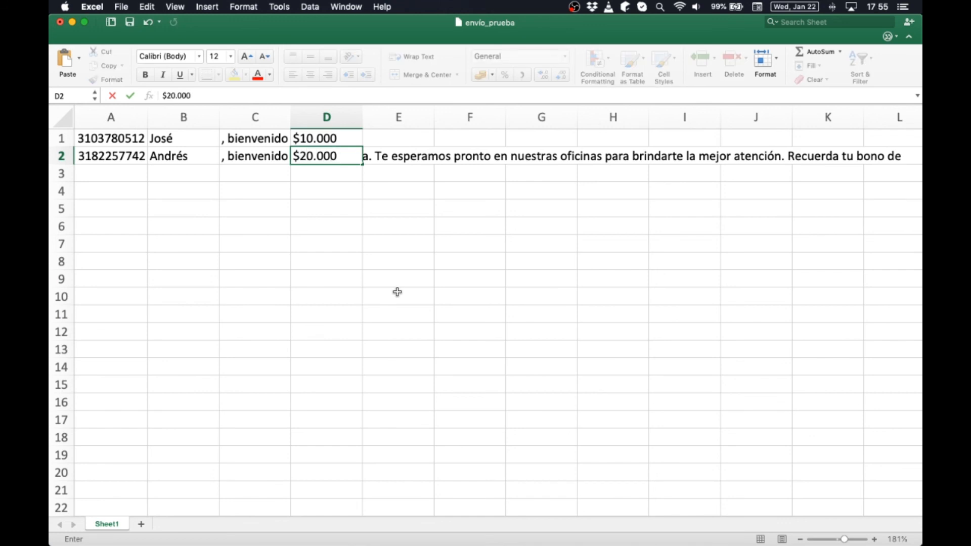
key(Return)
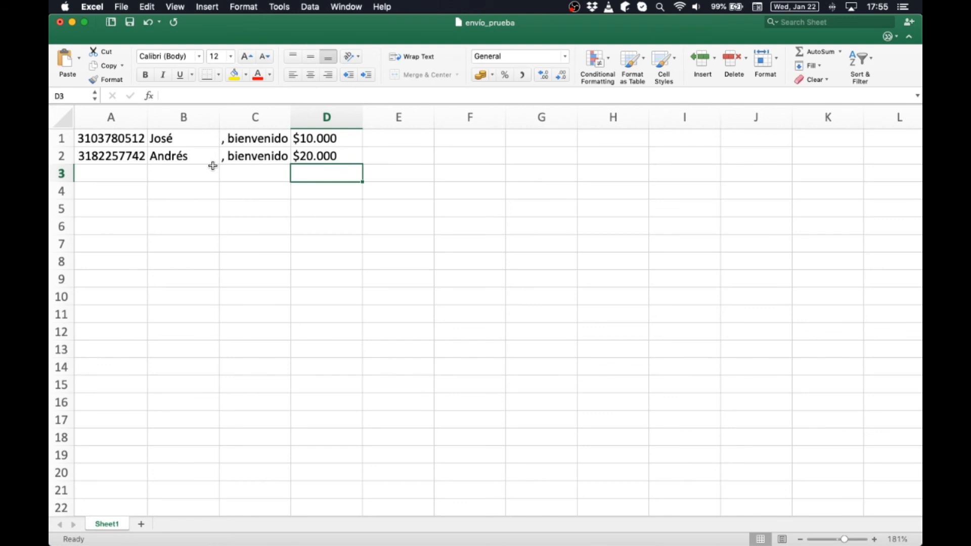
drag(291, 119, 397, 124)
click(297, 238)
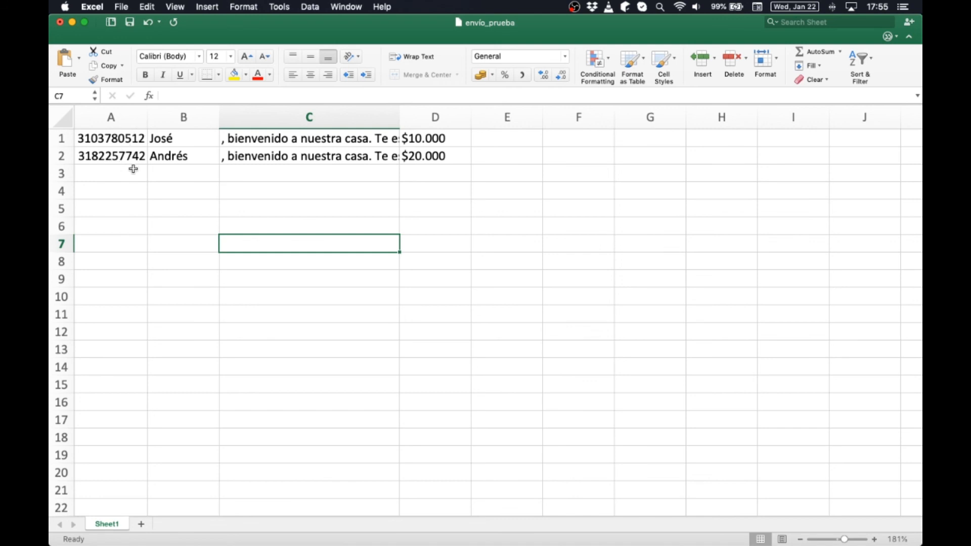
drag(302, 138, 298, 149)
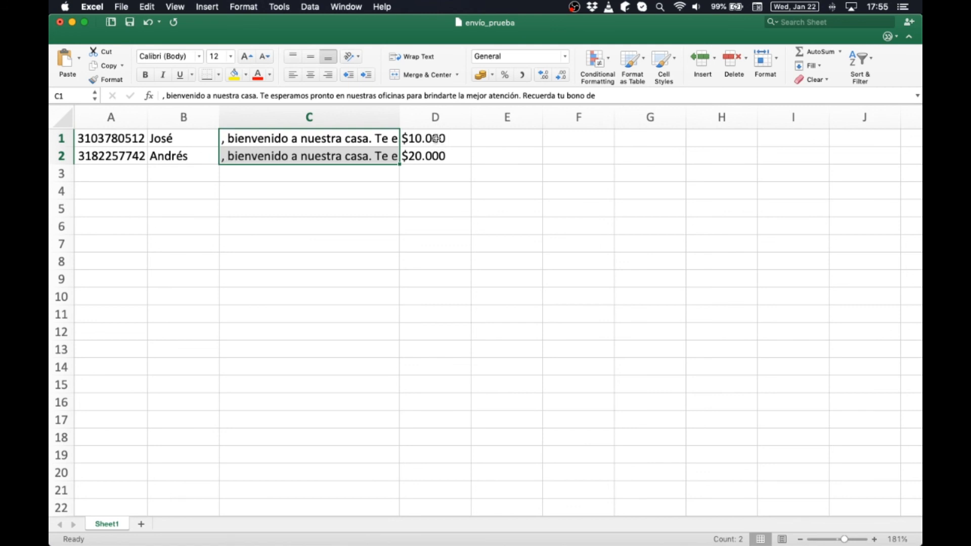
click(184, 141)
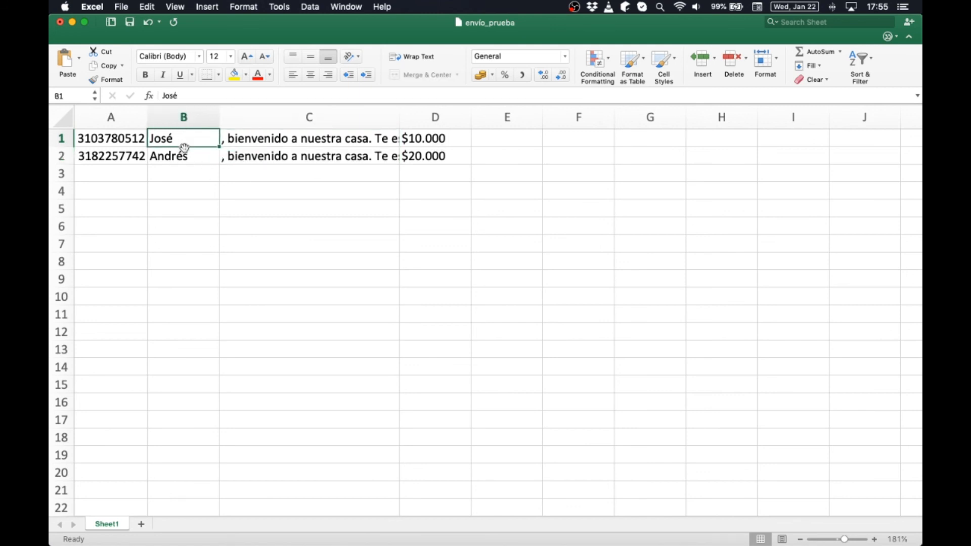
click(183, 157)
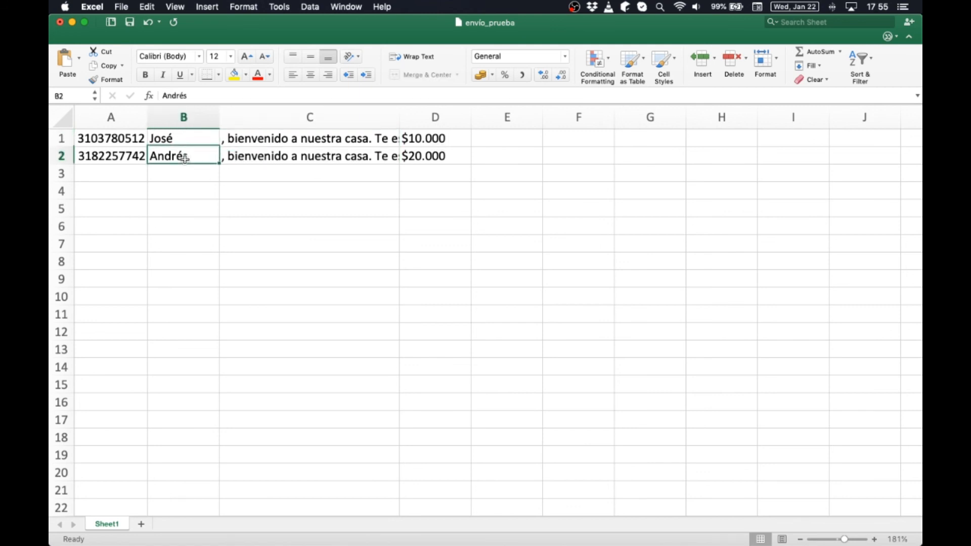
click(439, 138)
click(435, 155)
- Delete the leading comma from C2's message, then save and close the envio_prueba workbook
double_click(225, 155)
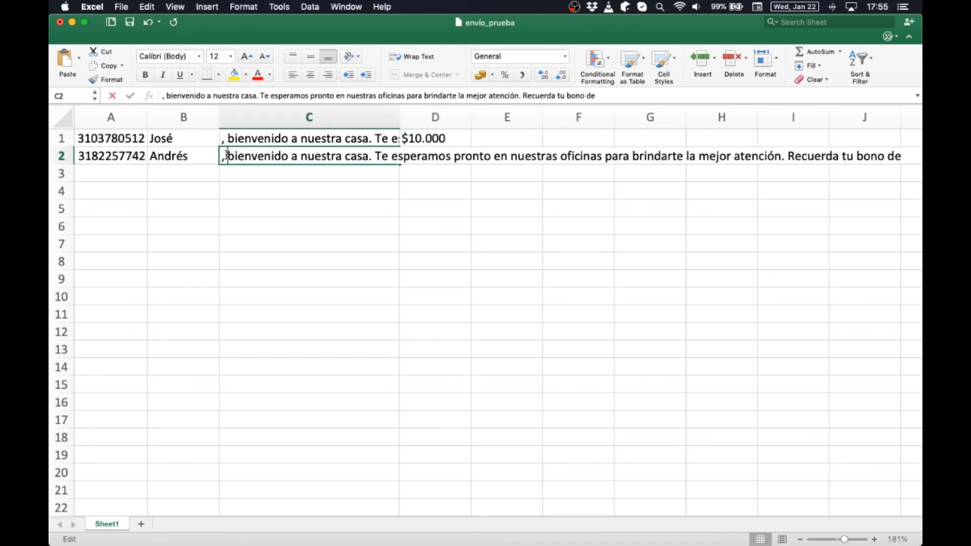
key(BackSpace)
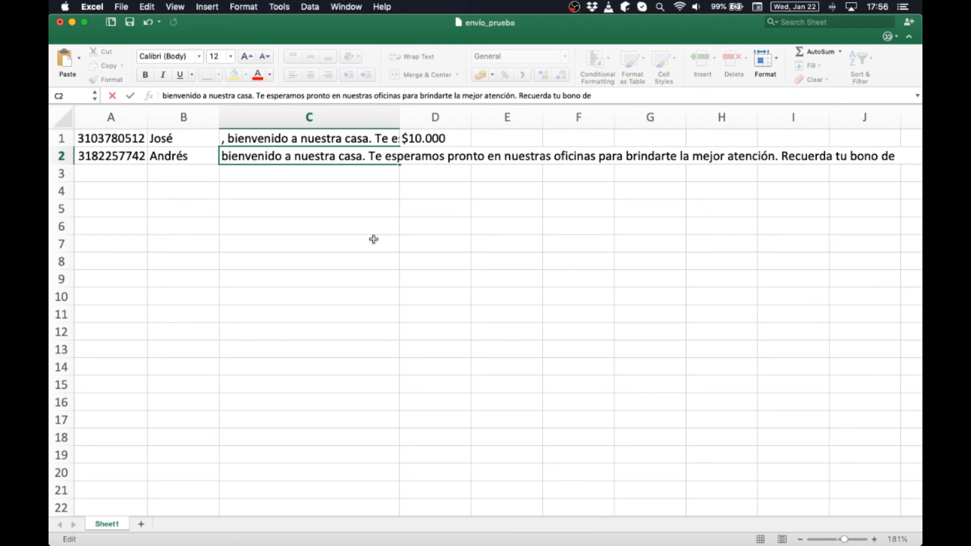
click(622, 97)
key(Return)
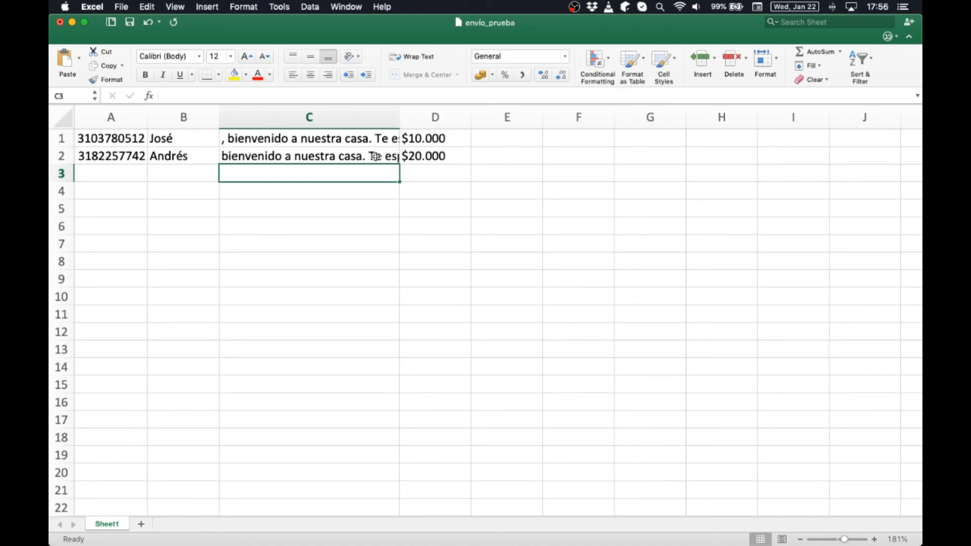
click(374, 156)
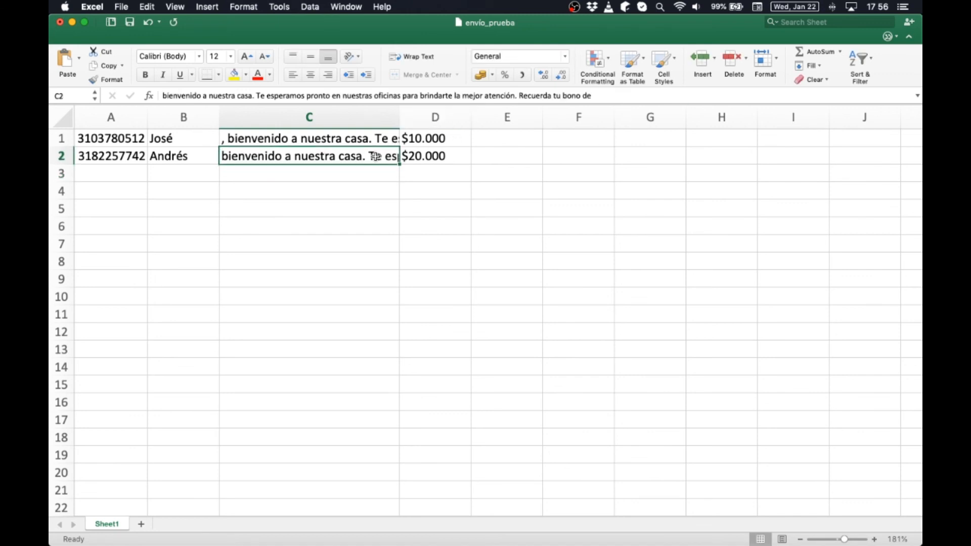
click(60, 24)
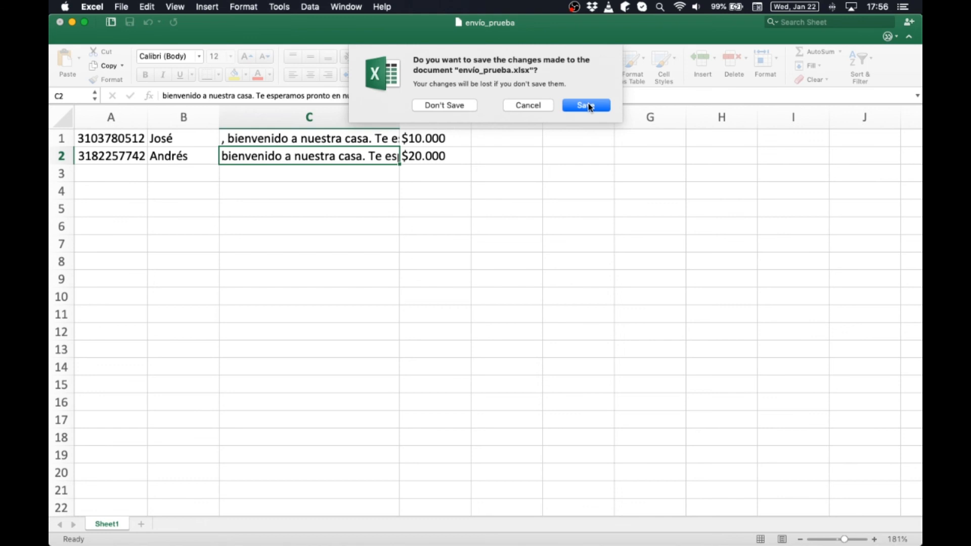
click(588, 105)
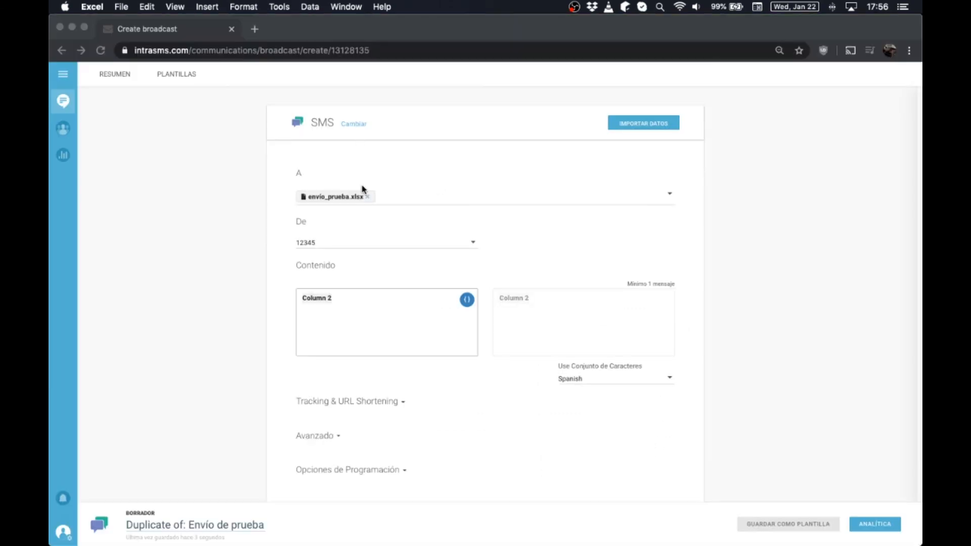
- Replace the old recipient file by uploading envío_prueba.xlsx through Importar Datos
click(368, 198)
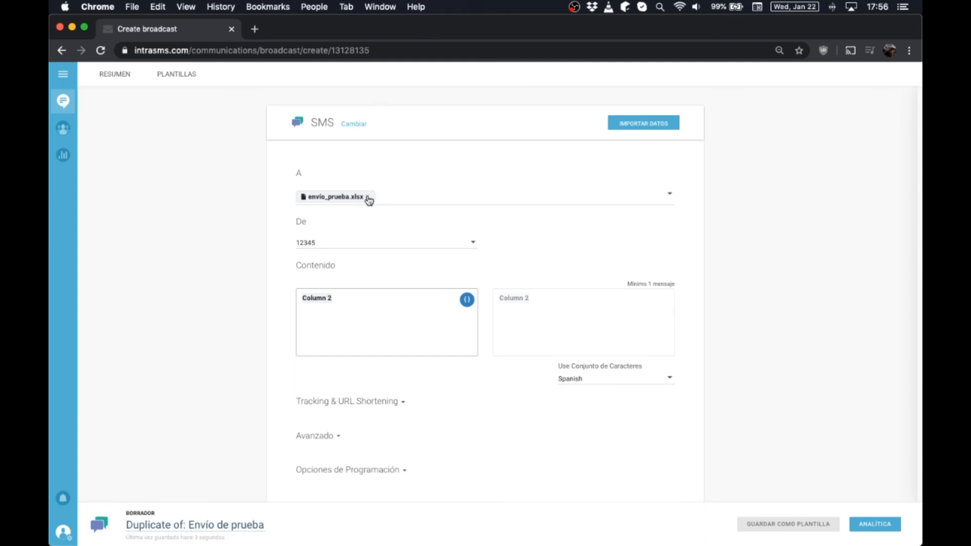
click(367, 197)
click(653, 123)
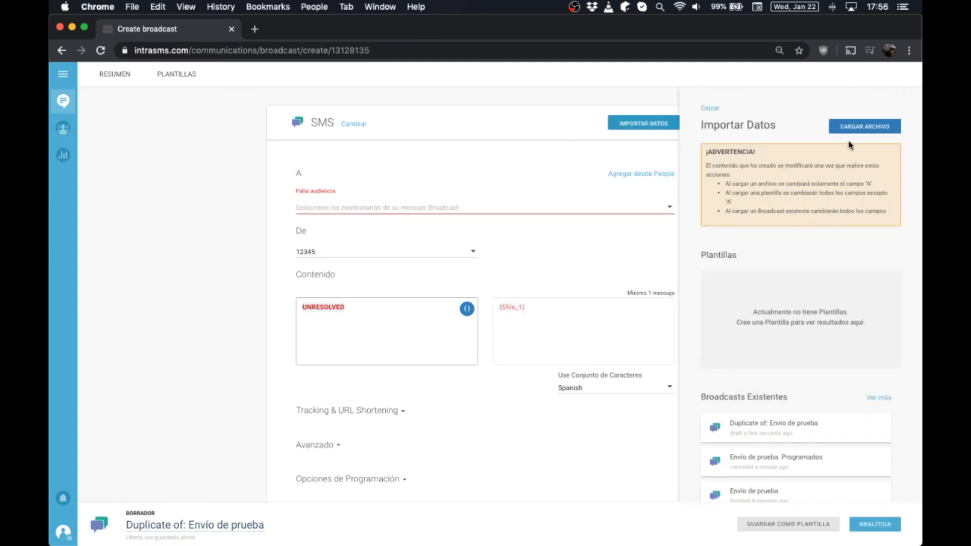
click(860, 130)
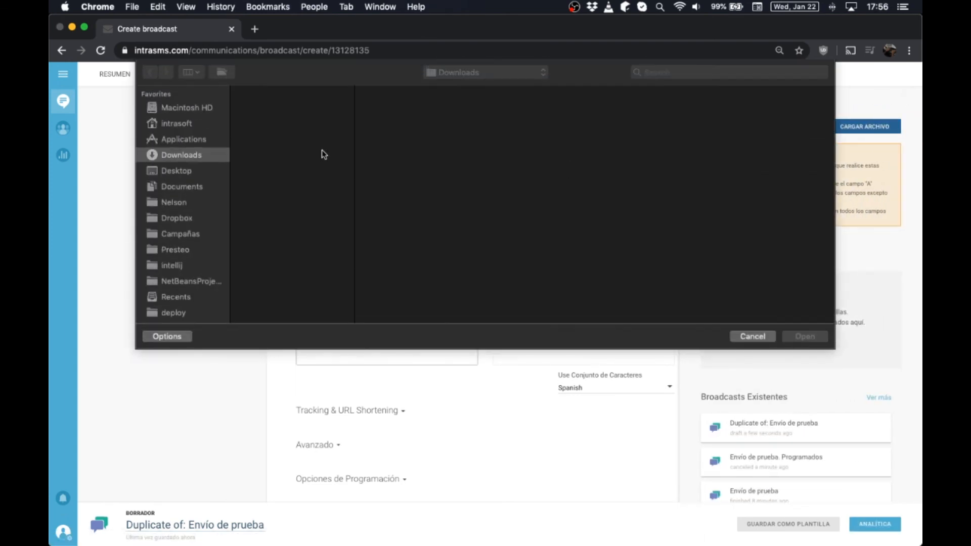
double_click(282, 106)
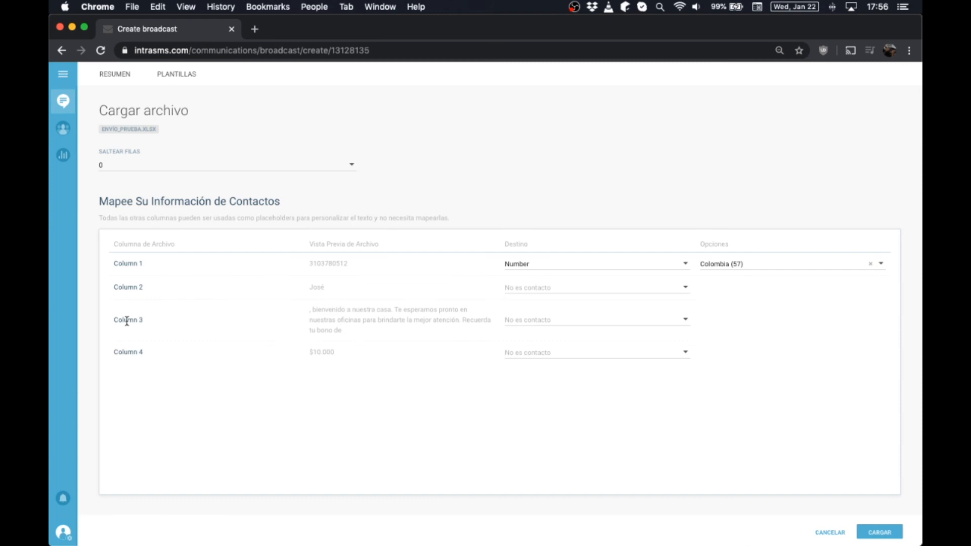
- Review the column mapping previews, including the 10.000 bono, and load the file
double_click(140, 287)
click(319, 285)
drag(312, 308, 376, 333)
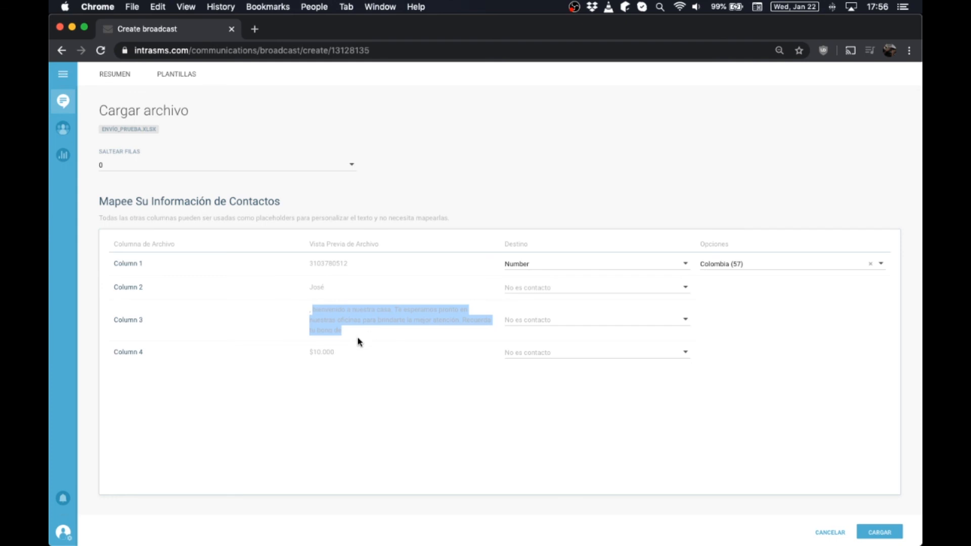
double_click(326, 350)
click(407, 376)
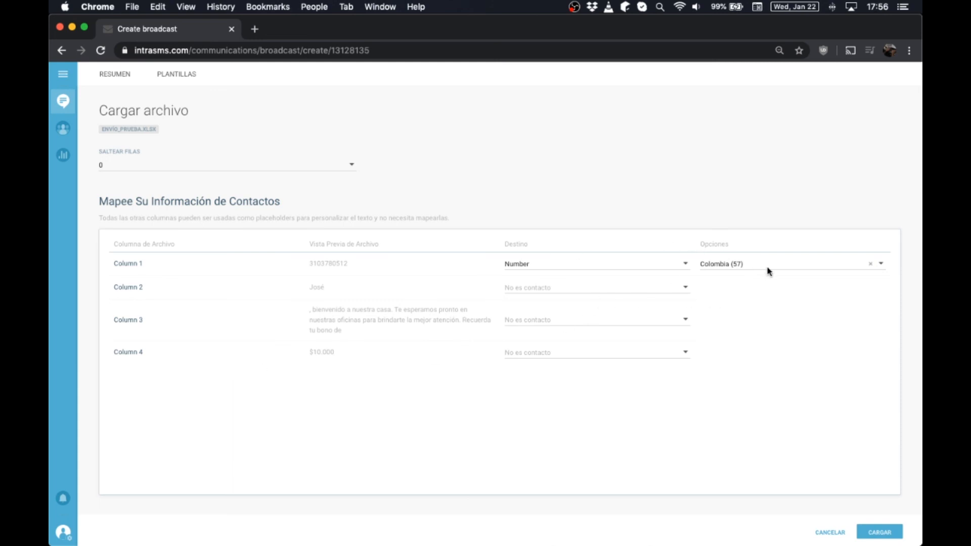
click(879, 531)
click(887, 534)
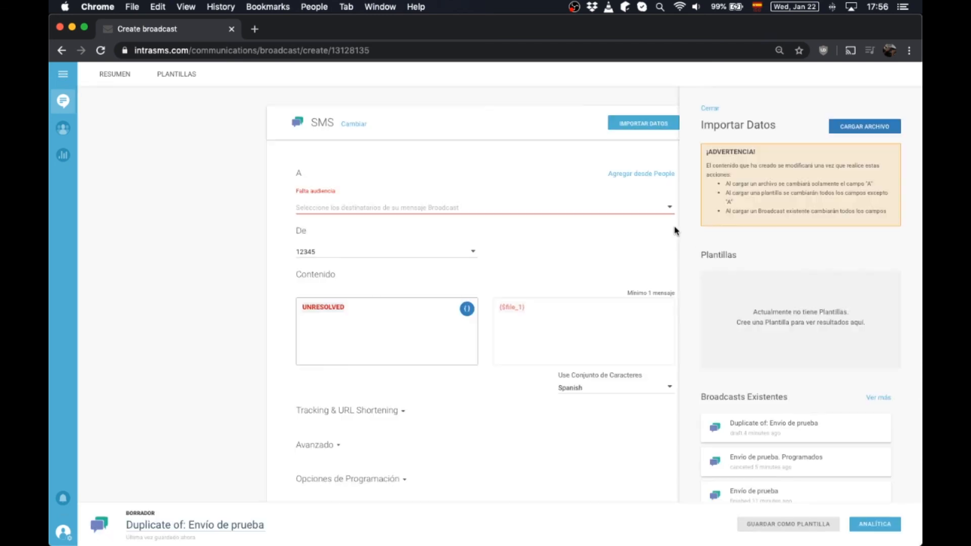
- Insert Column 3 and Column 4 after Column 2 in the message body
click(709, 110)
scroll(373, 283, down, 2)
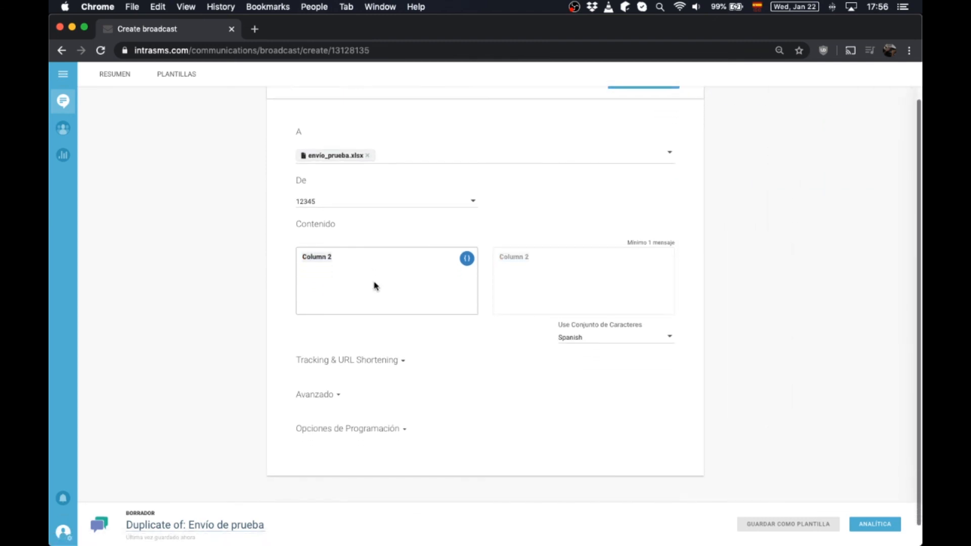
click(357, 258)
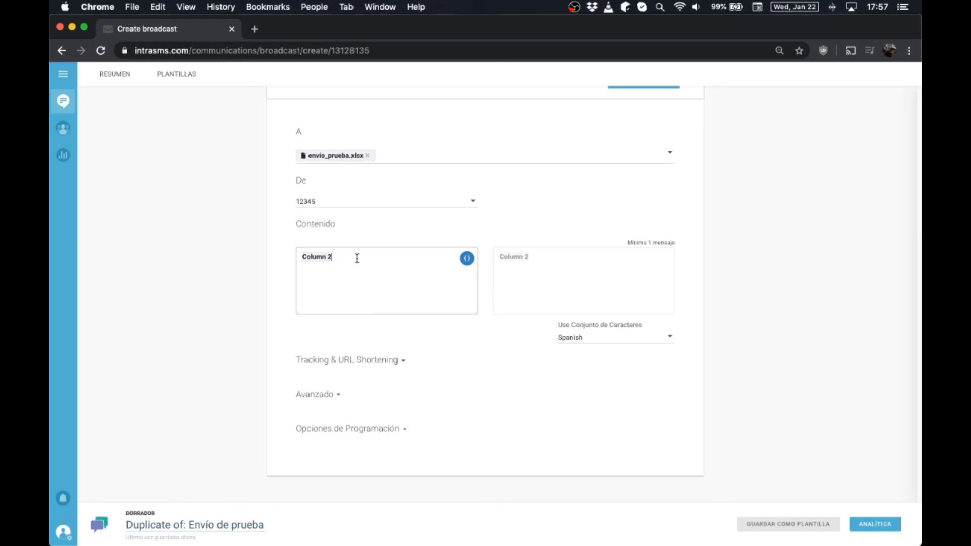
click(468, 262)
click(495, 308)
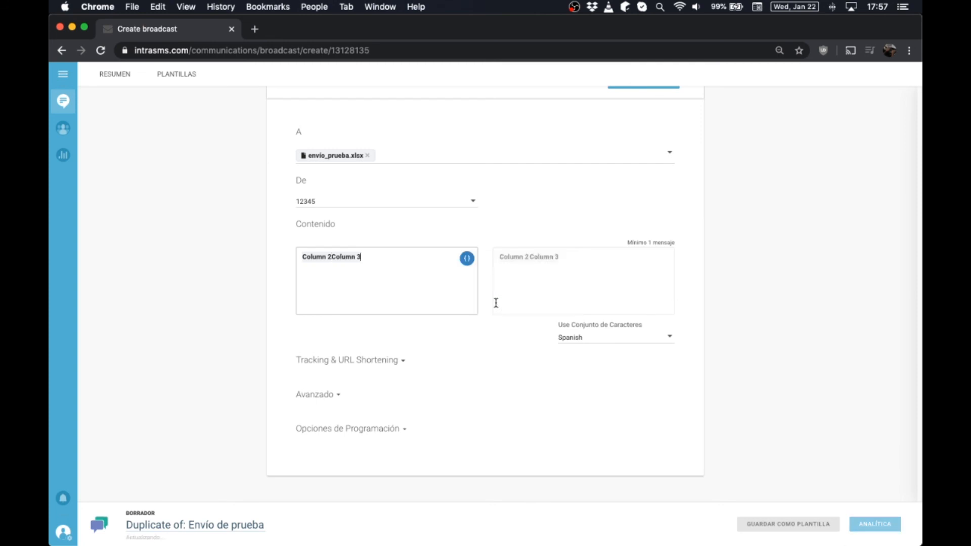
click(467, 261)
scroll(503, 303, down, 1)
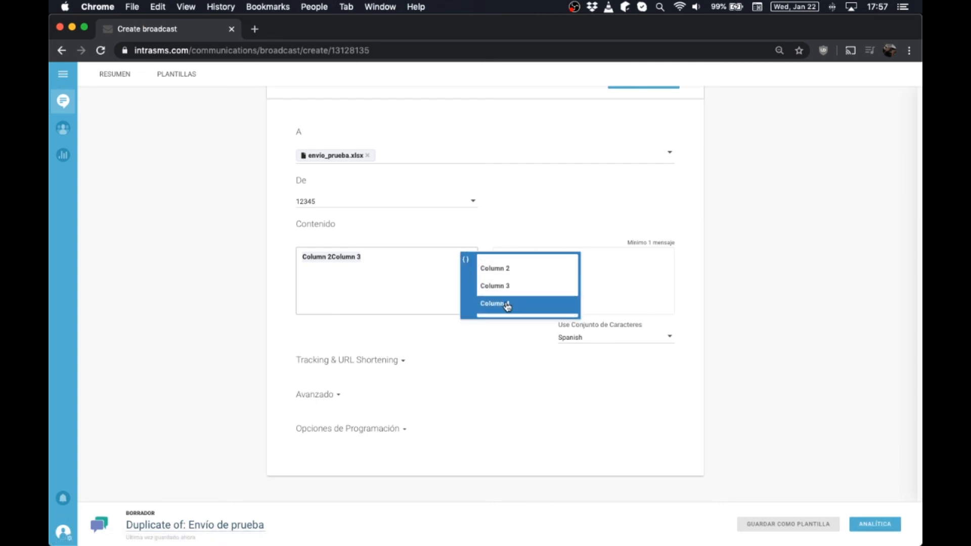
click(507, 307)
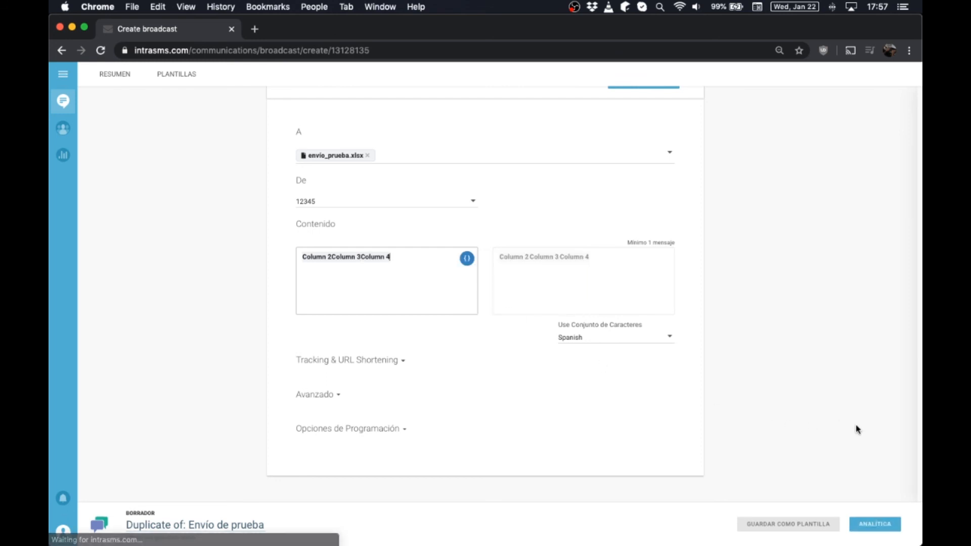
- Rename the broadcast to 'Envío de prueba compuesto' and open its Analítica preview
click(264, 523)
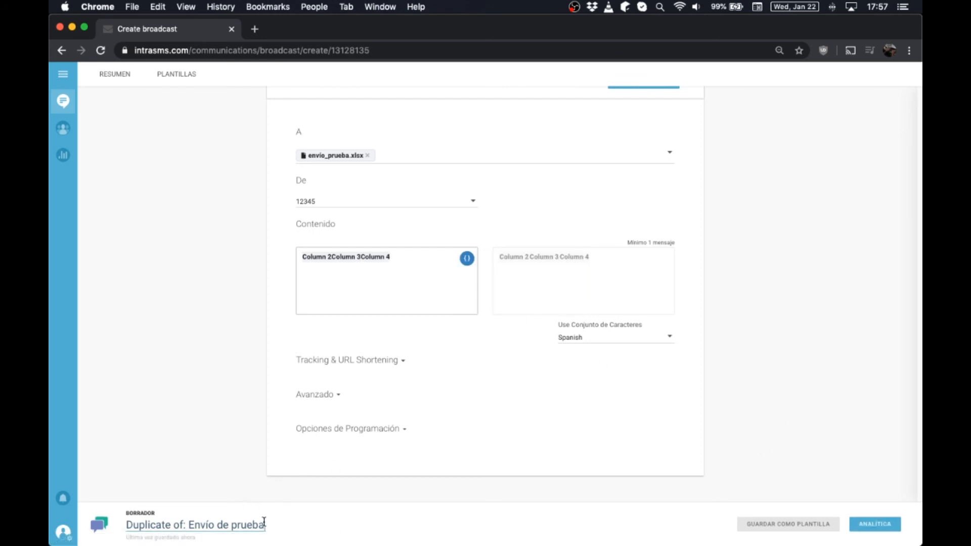
drag(264, 523, 185, 524)
right_click(185, 524)
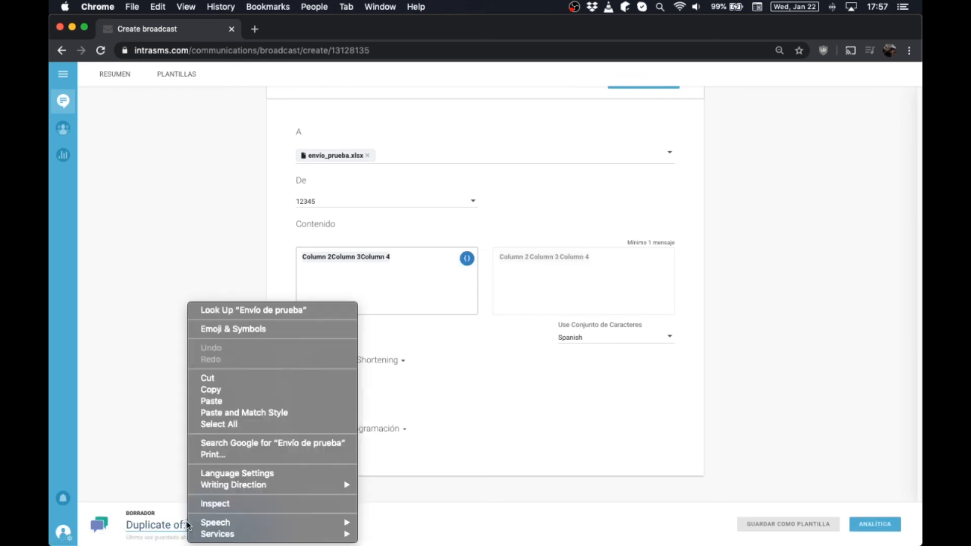
click(365, 512)
click(188, 528)
key(super+BackSpace)
text(compuesto)
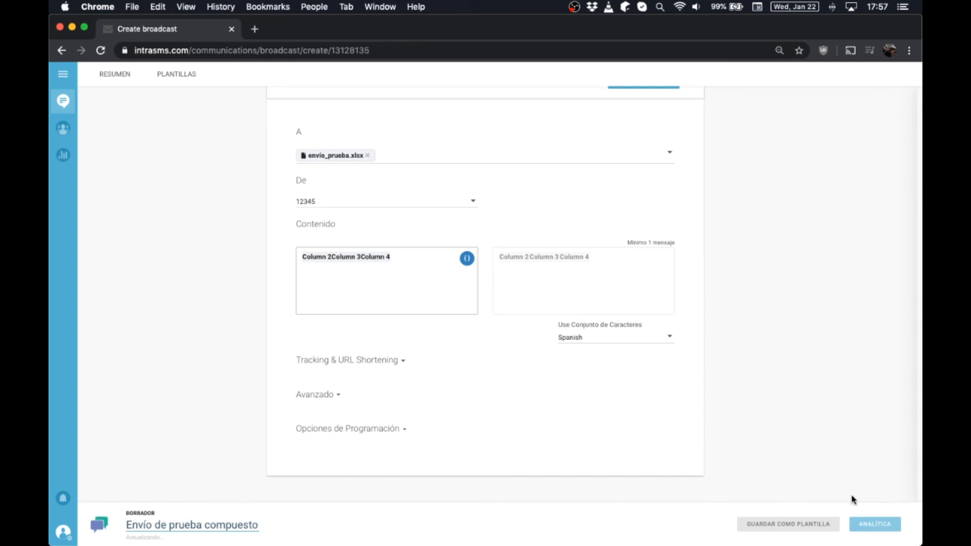
click(878, 524)
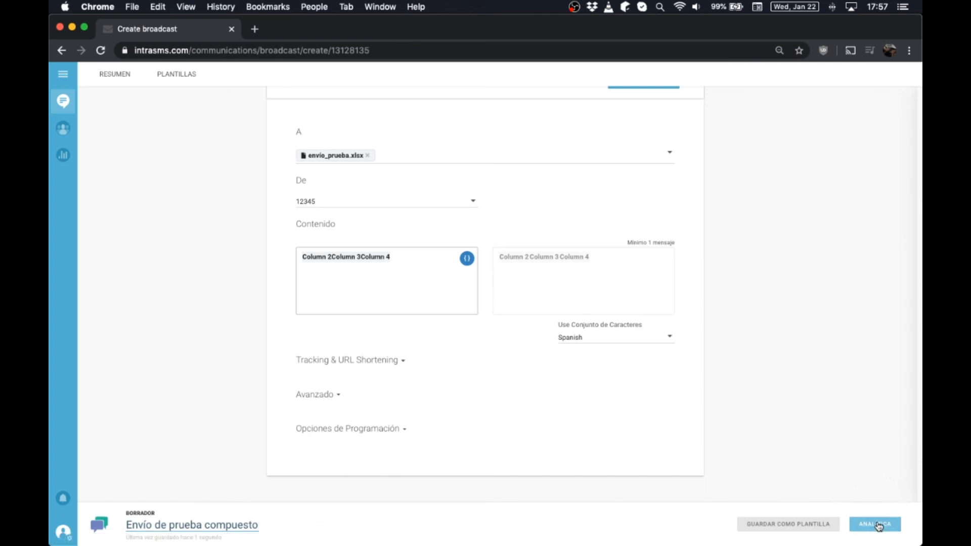
click(878, 524)
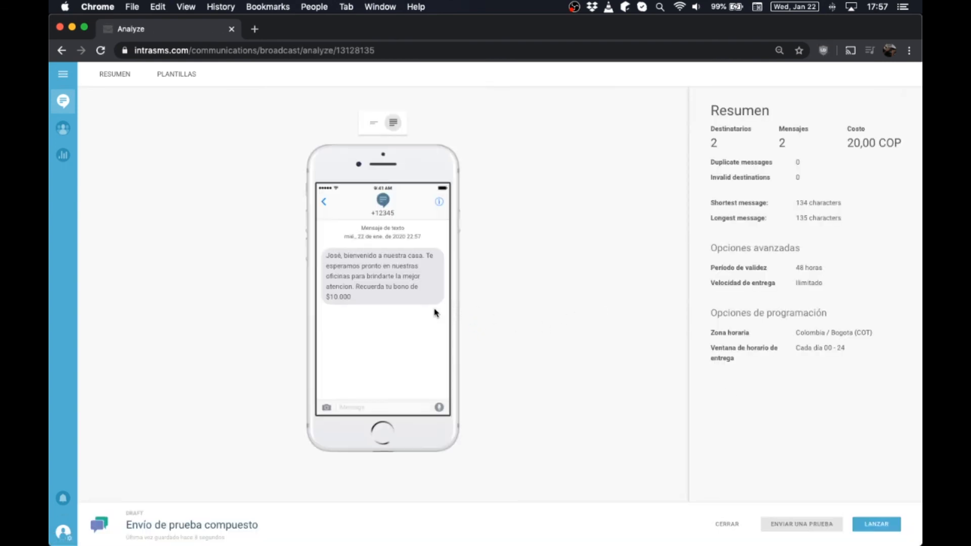
- Check the merged message preview showing the $10.000 bono amount
scroll(272, 287, up, 5)
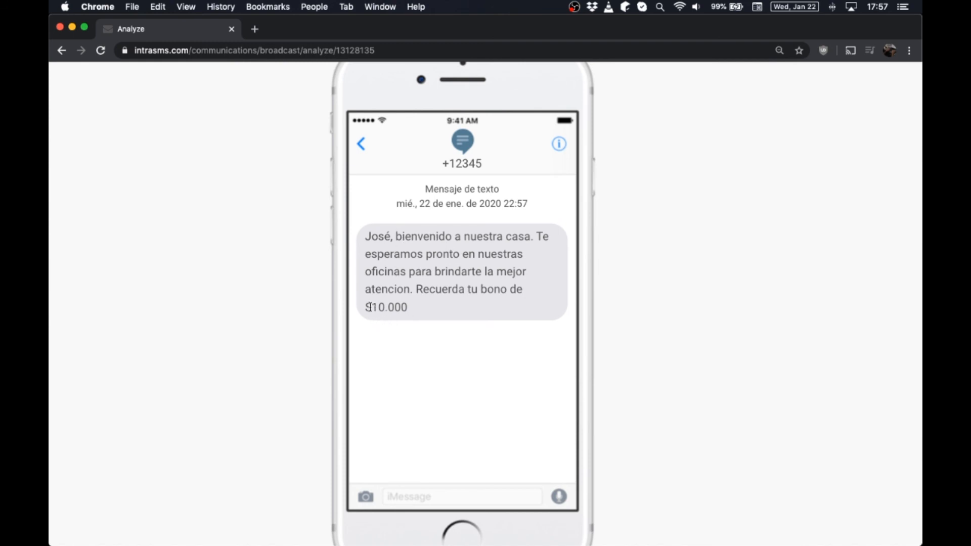
drag(365, 307, 414, 307)
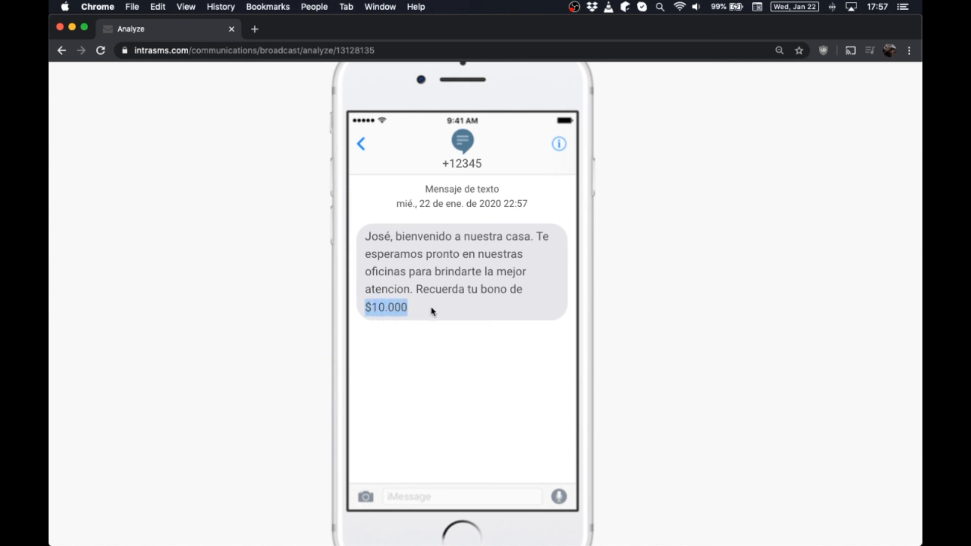
click(432, 310)
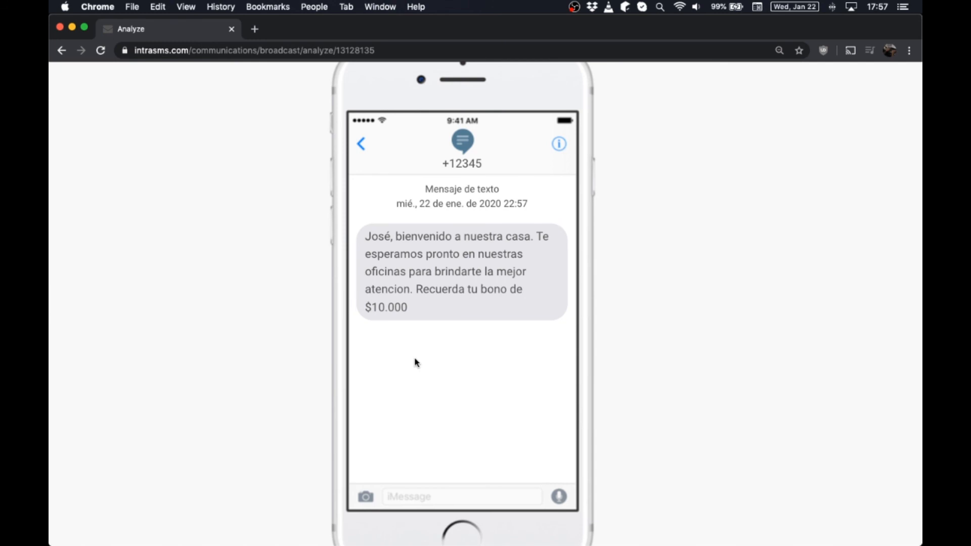
scroll(416, 363, up, 5)
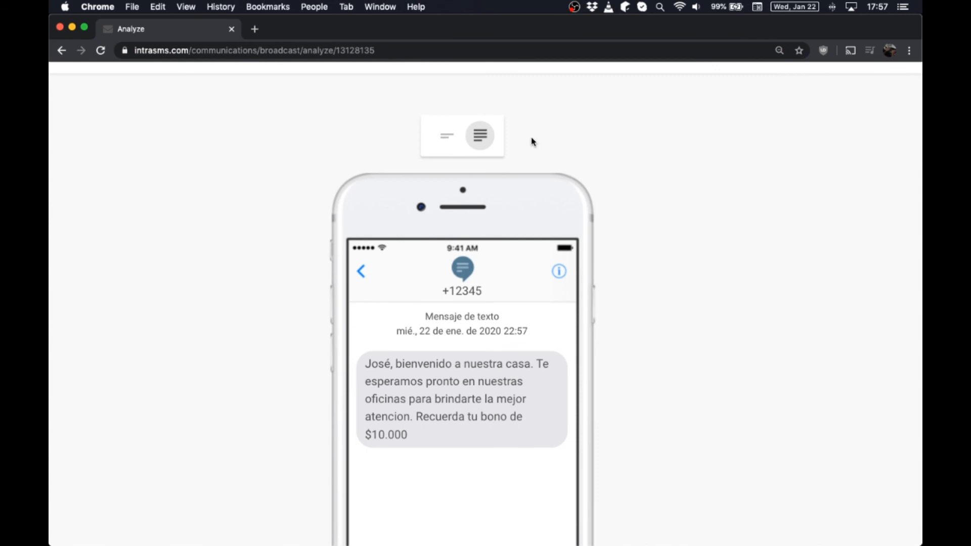
- Compare the shortest and longest examples, noting 'Andrésbienvenido' and the $20.000 bono joined without spaces
click(451, 143)
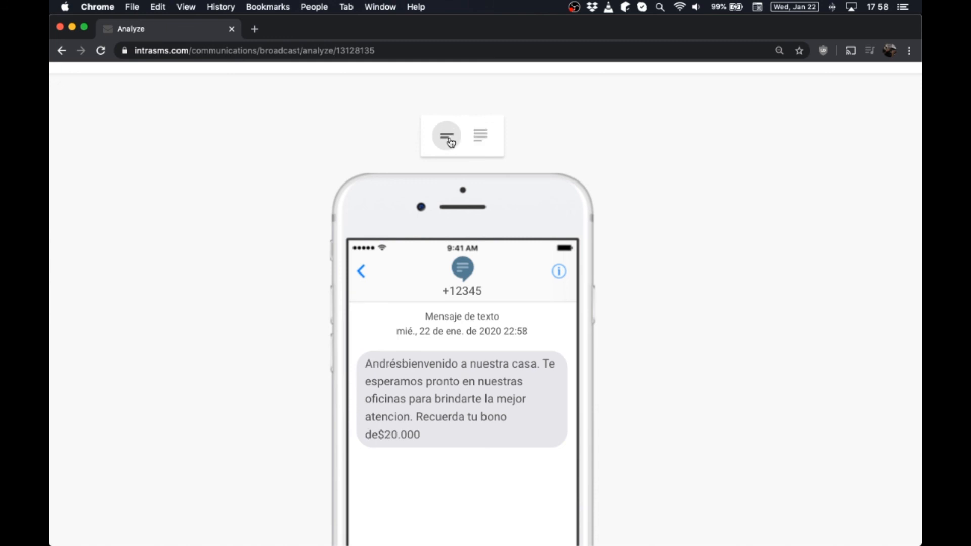
click(477, 139)
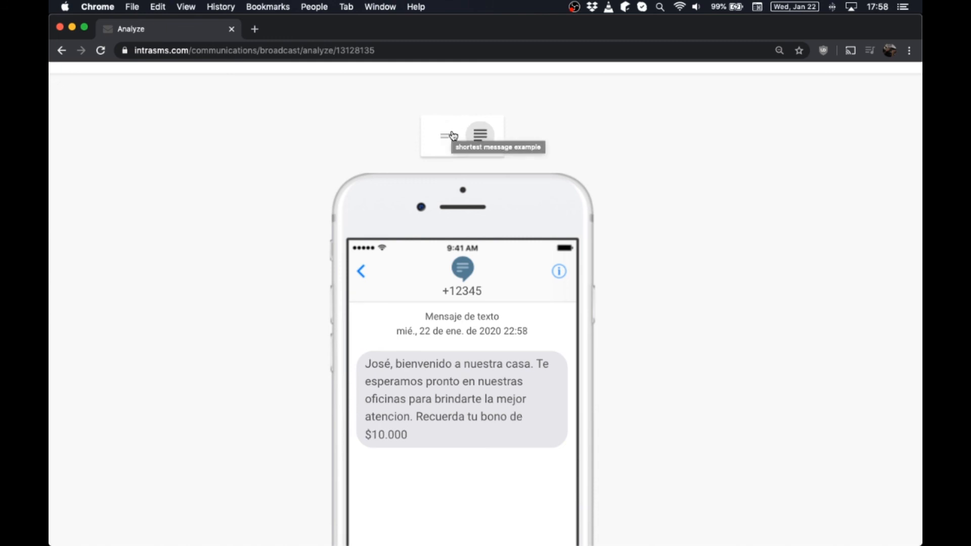
click(454, 137)
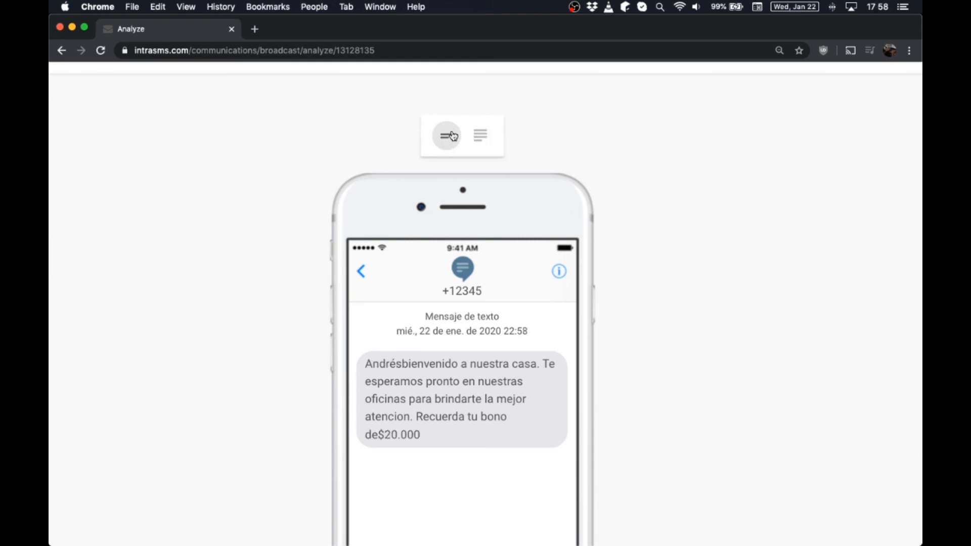
double_click(407, 363)
click(407, 364)
drag(380, 434, 410, 434)
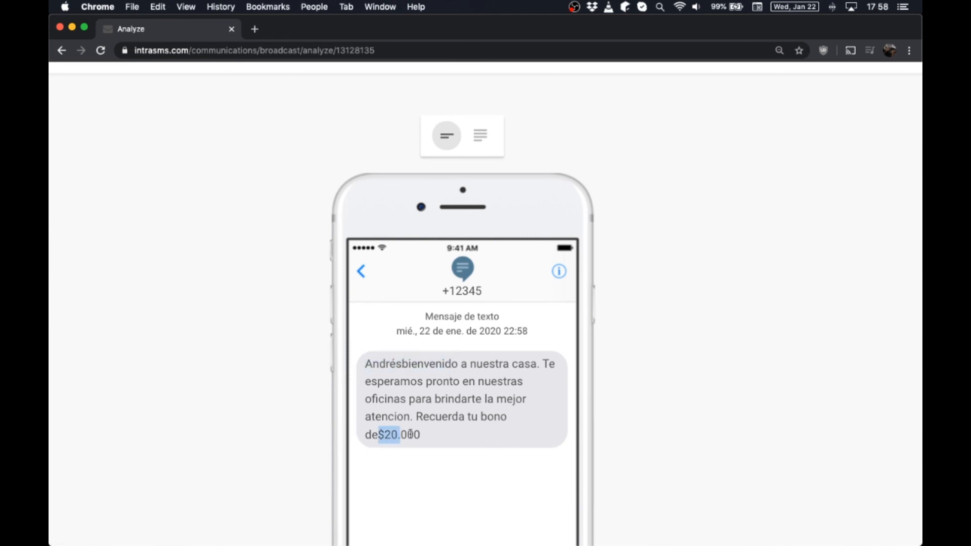
click(443, 400)
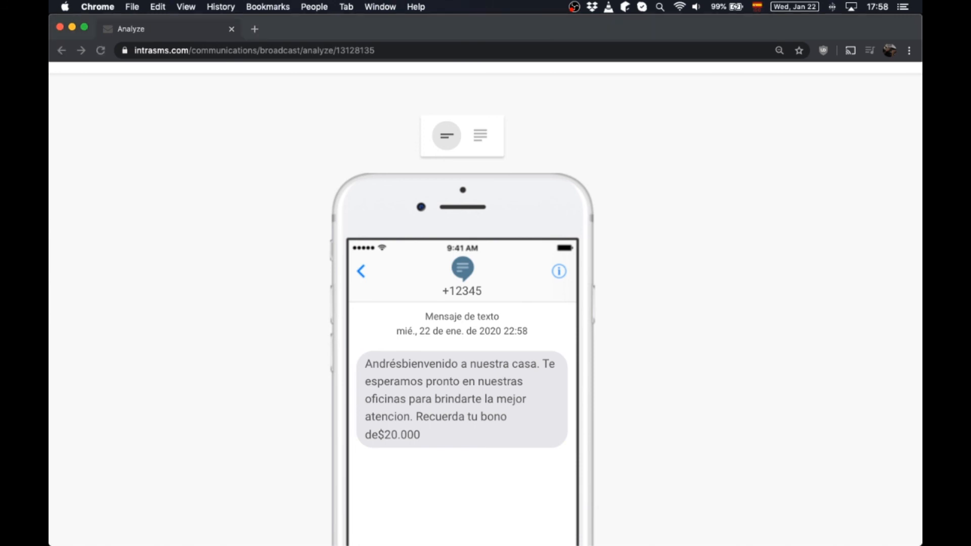
key(super+Tab)
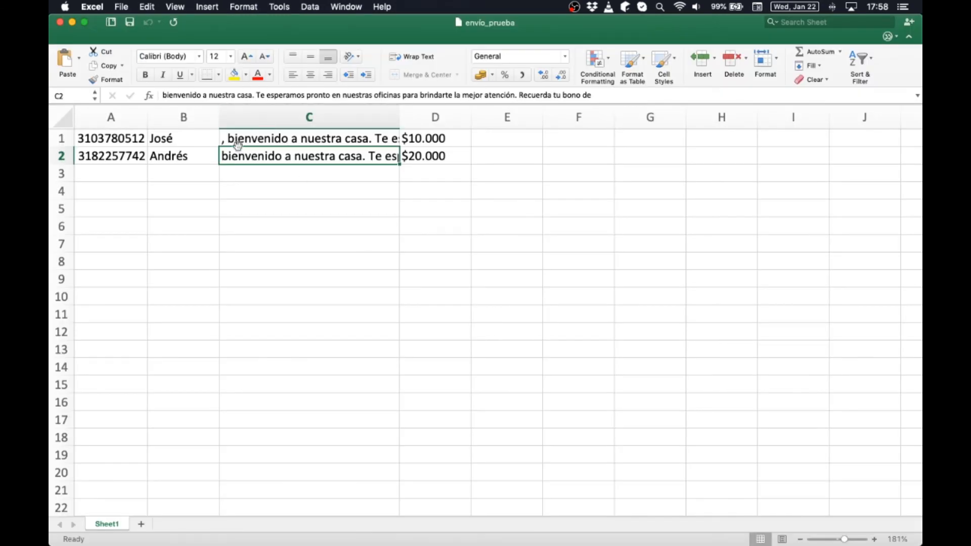
- Inspect the name in B1 and the message text in C1 and C2
click(185, 134)
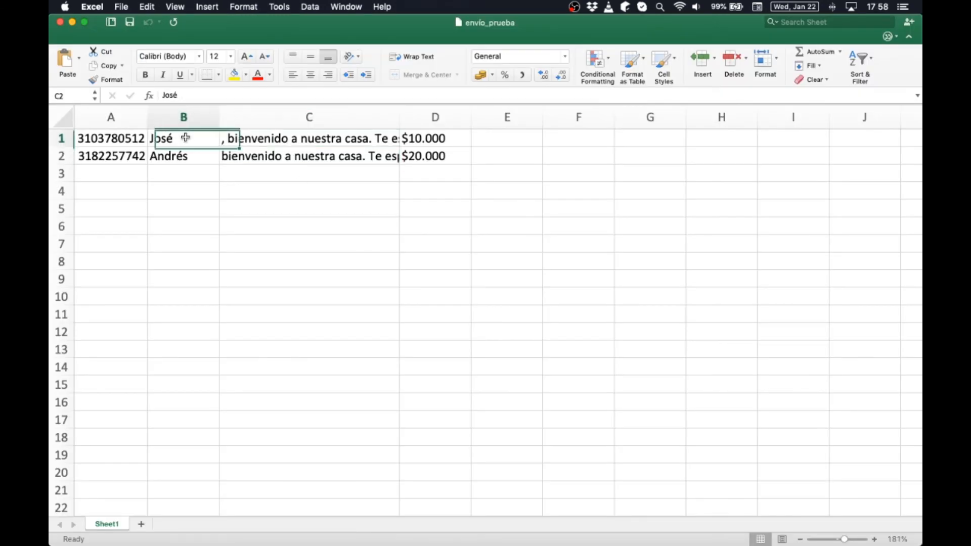
click(230, 138)
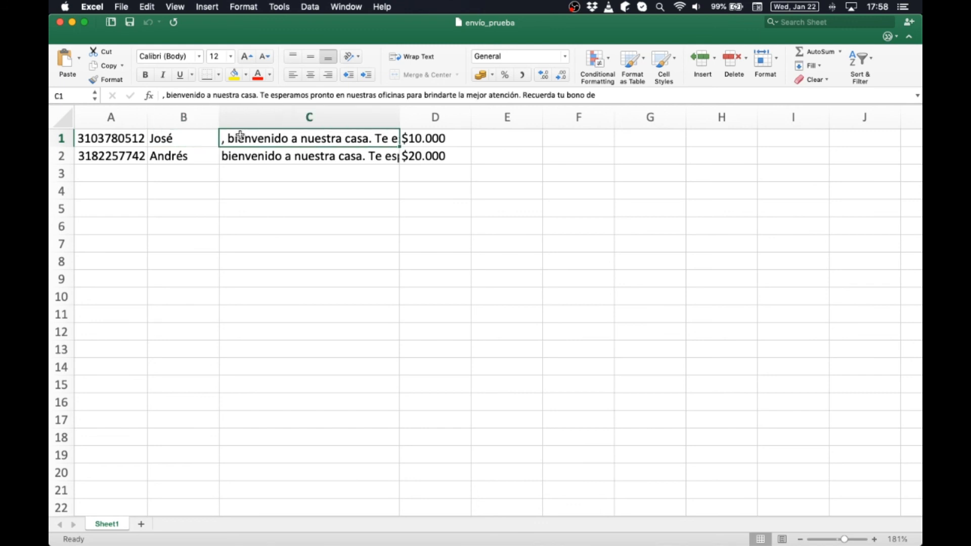
click(224, 158)
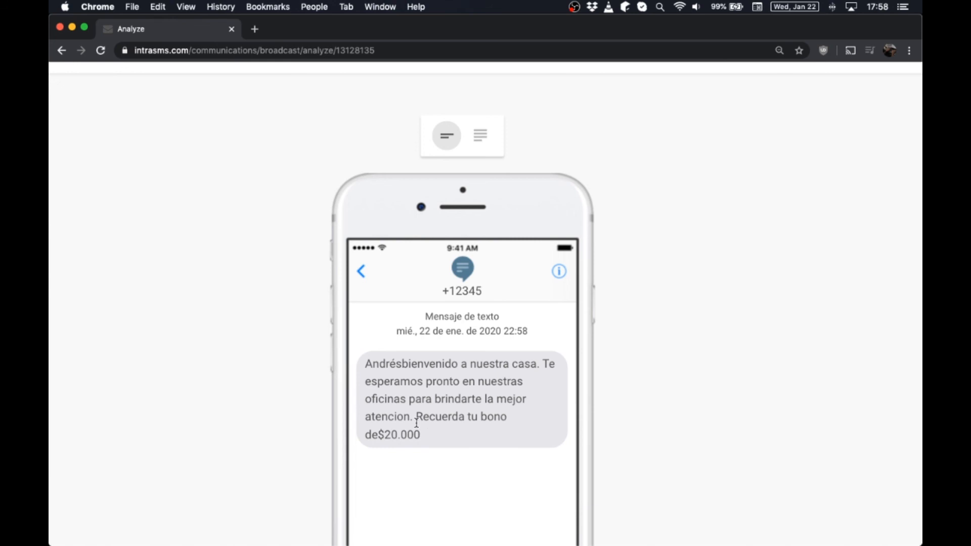
scroll(519, 340, down, 3)
scroll(519, 340, down, 3)
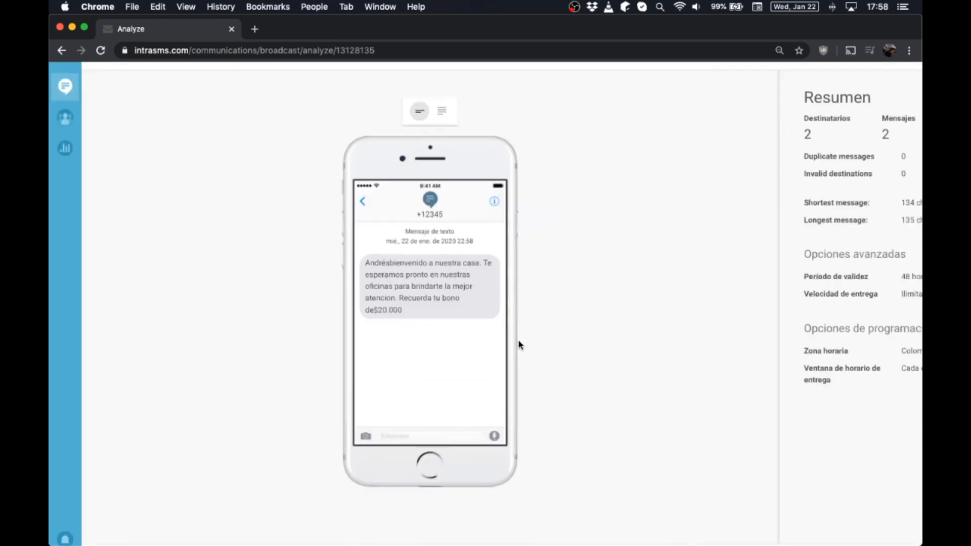